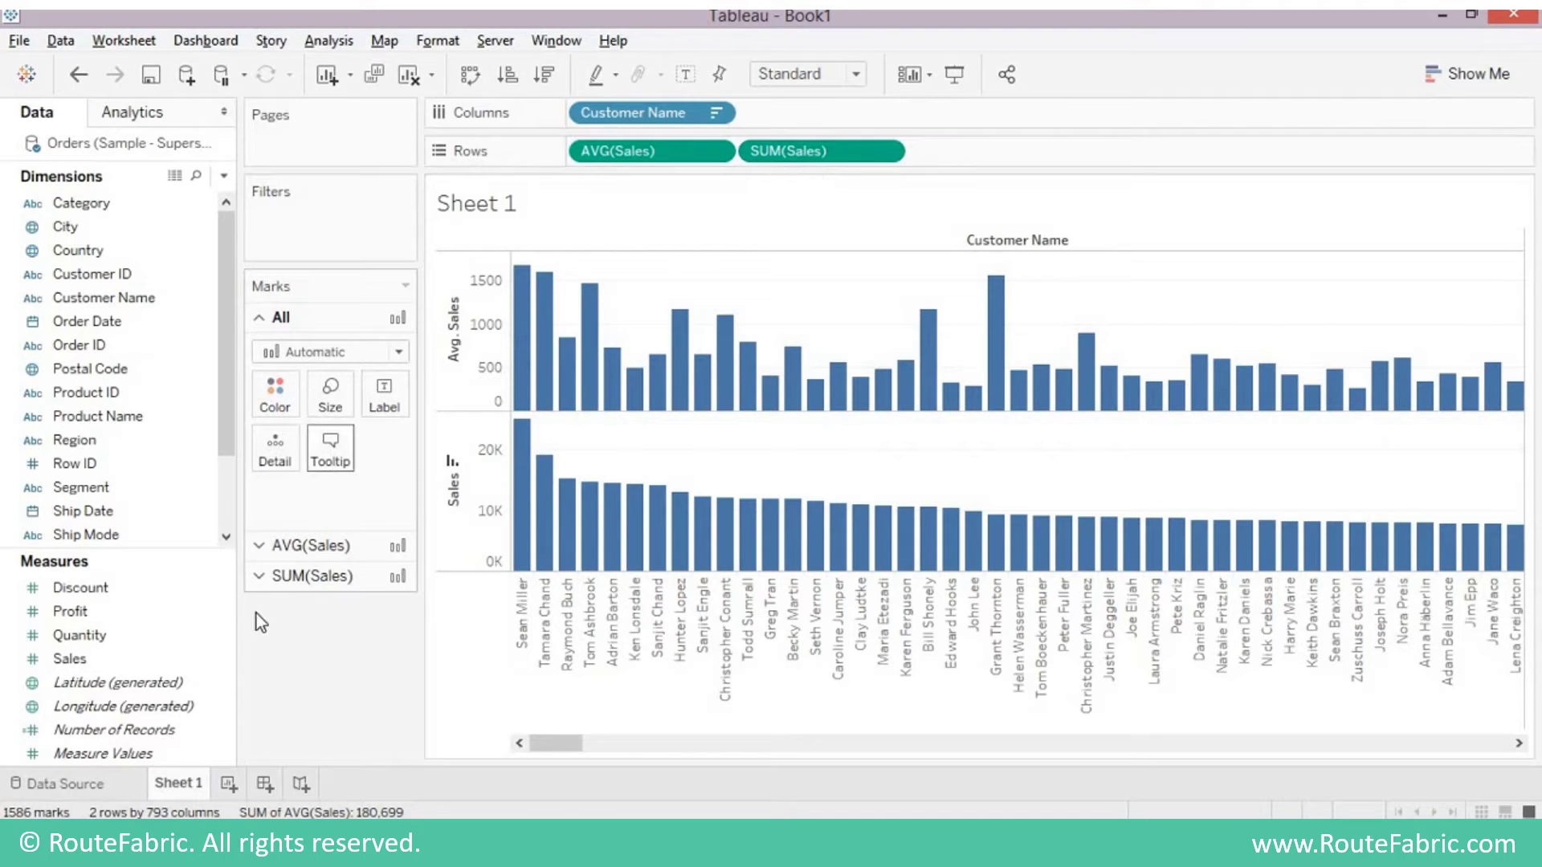
{"action": "right_click", "coordinate": [220, 665]}
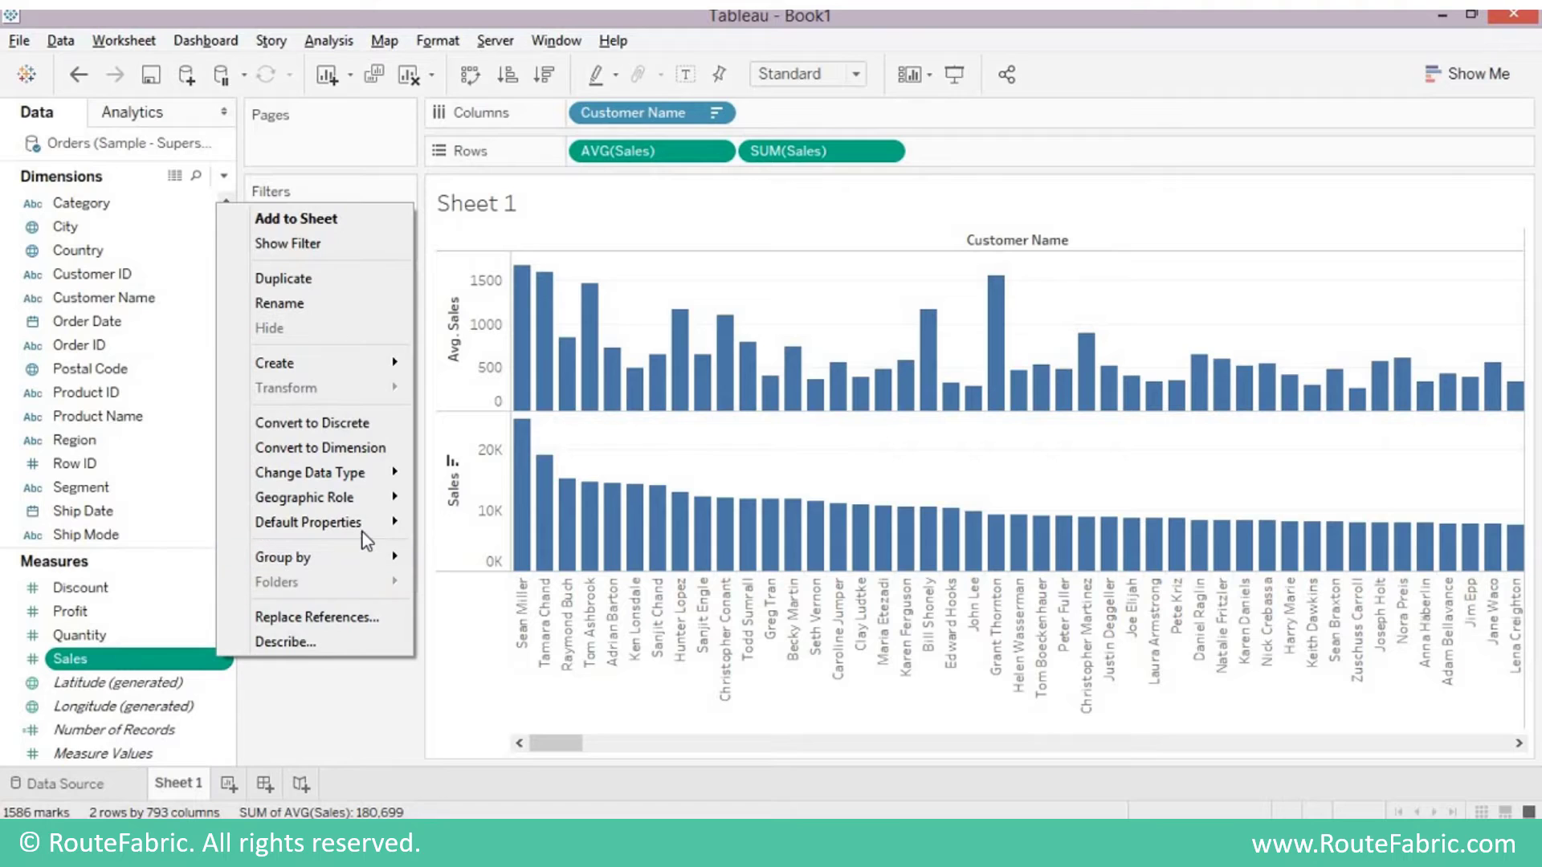
{"action": "mouse_move", "coordinate": [367, 538]}
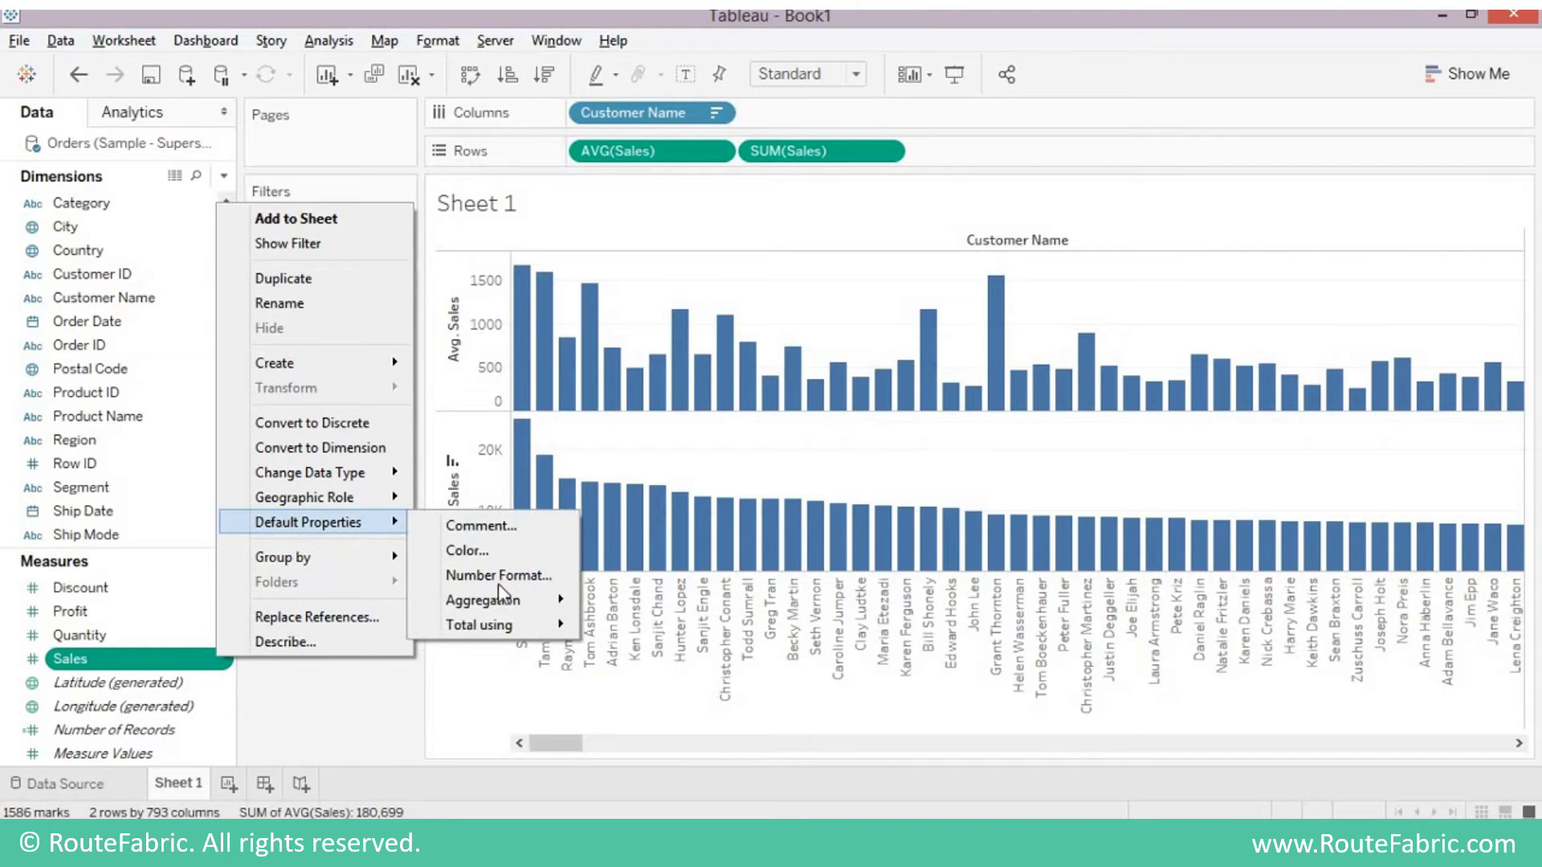
{"action": "mouse_move", "coordinate": [514, 601]}
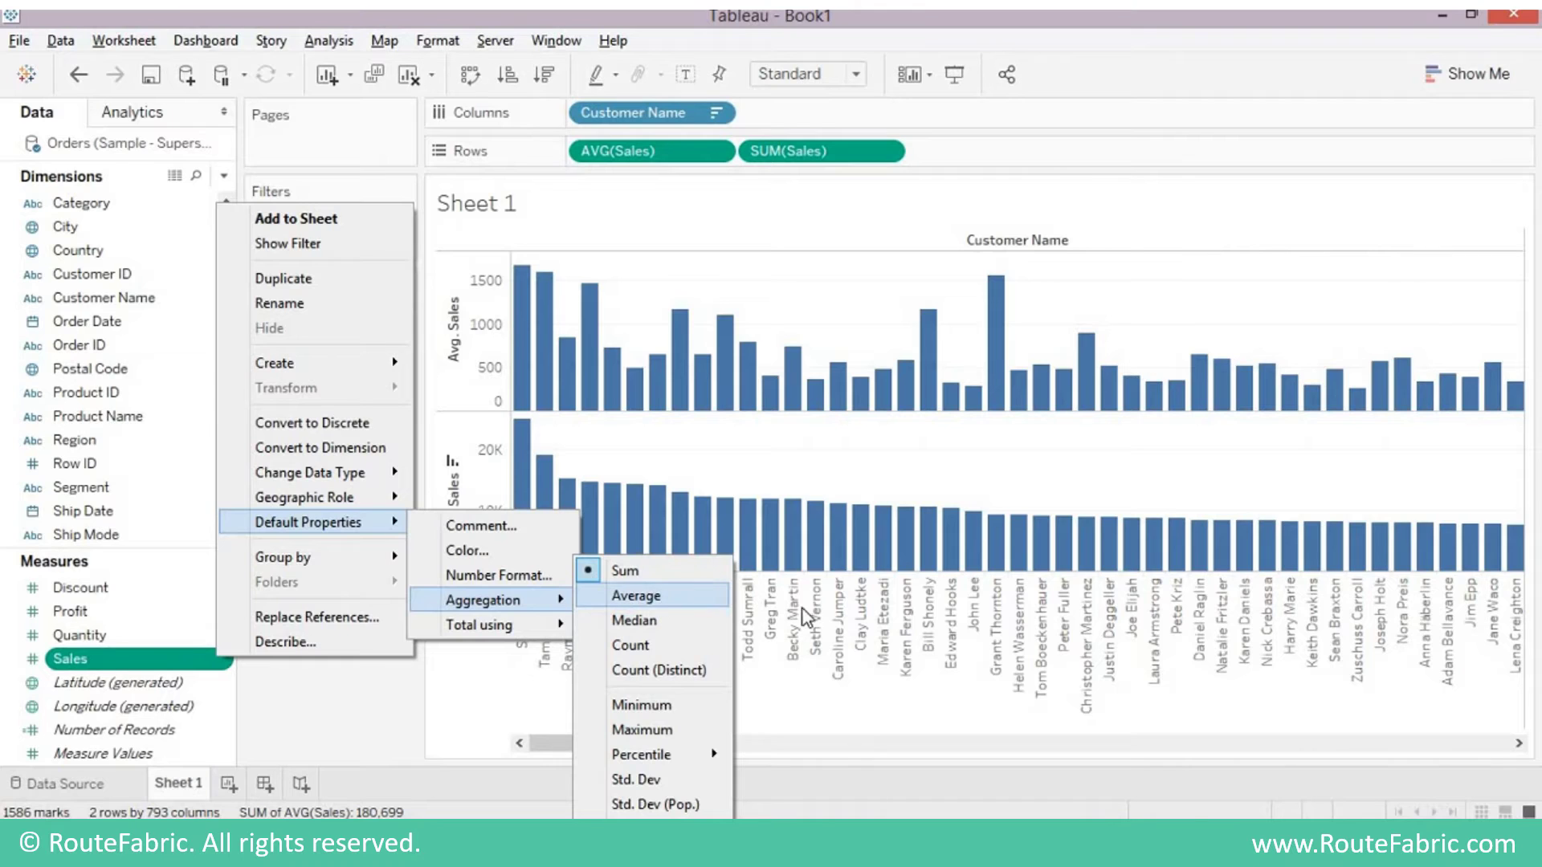
{"action": "left_click", "coordinate": [854, 618]}
{"action": "left_click", "coordinate": [854, 618]}
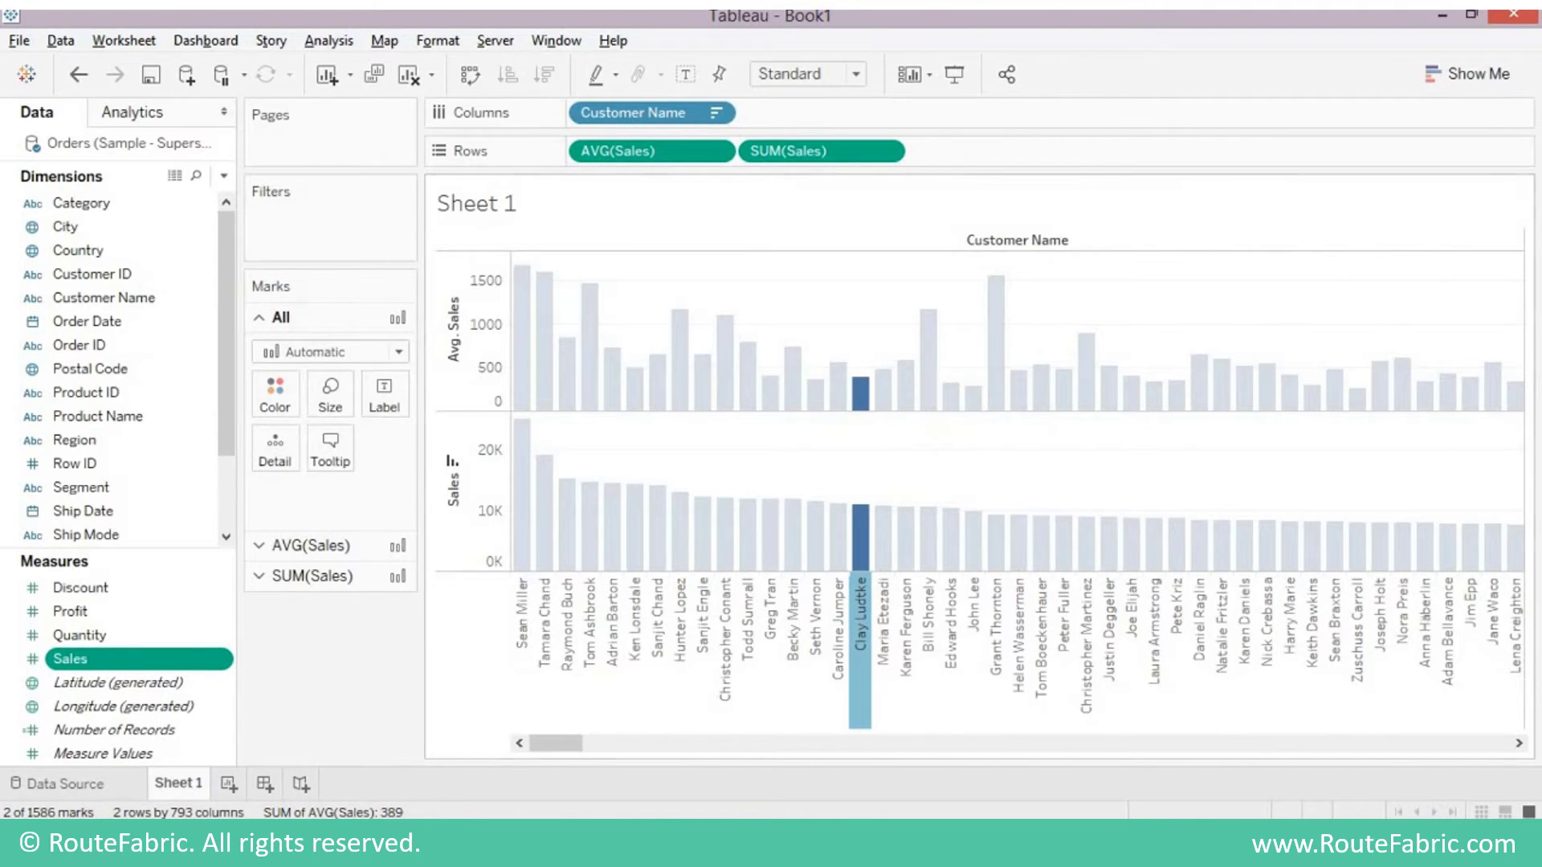
Set the default aggregation of Sales to Minimum and add Sales to the rows as a third measure after SUM(Sales).
{"action": "left_click", "coordinate": [224, 658]}
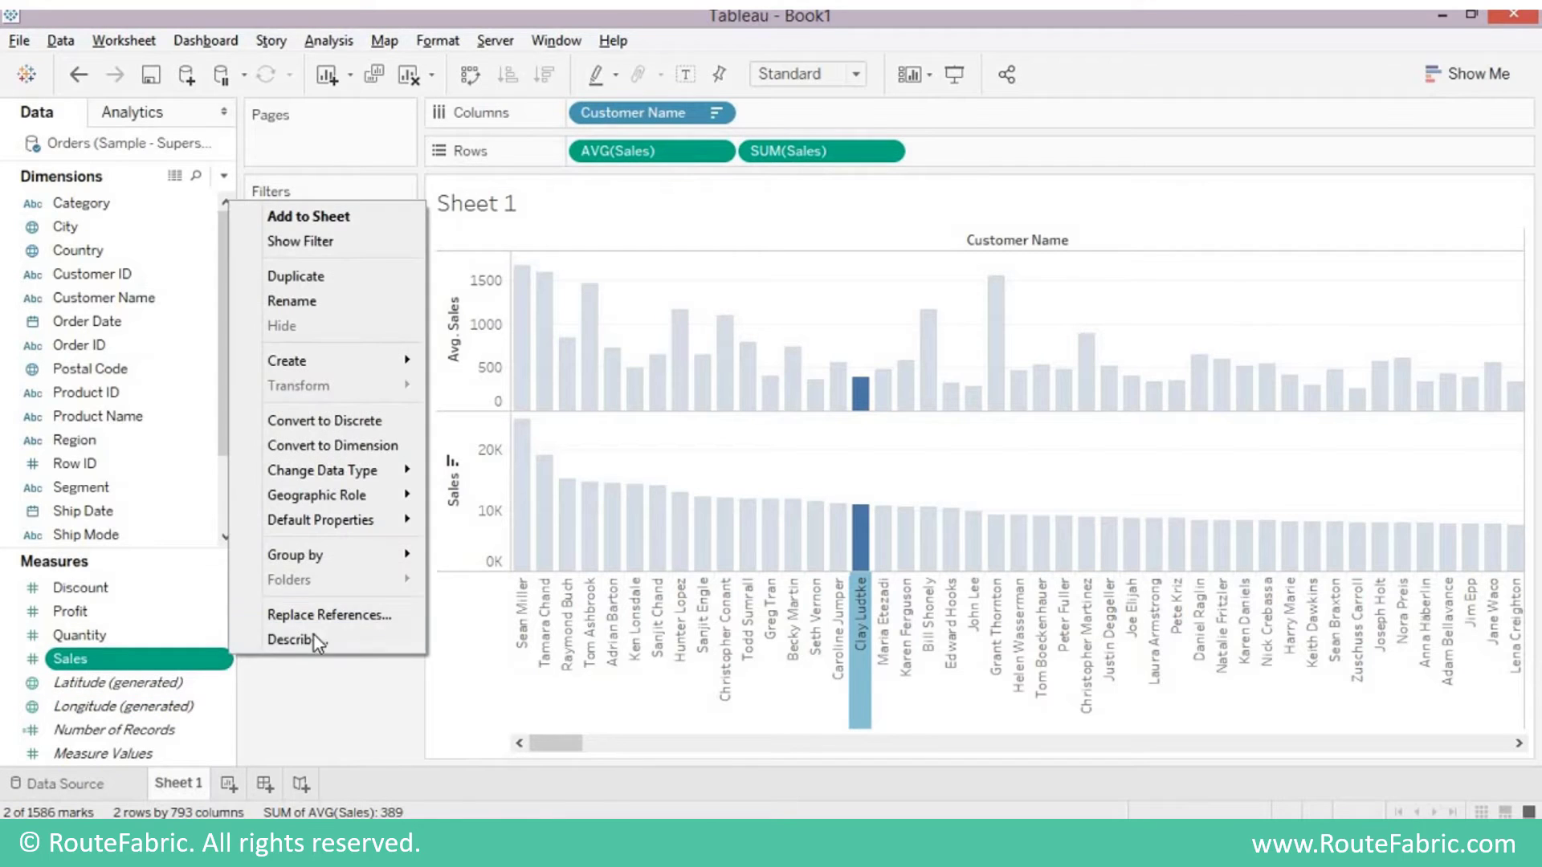
{"action": "mouse_move", "coordinate": [399, 519]}
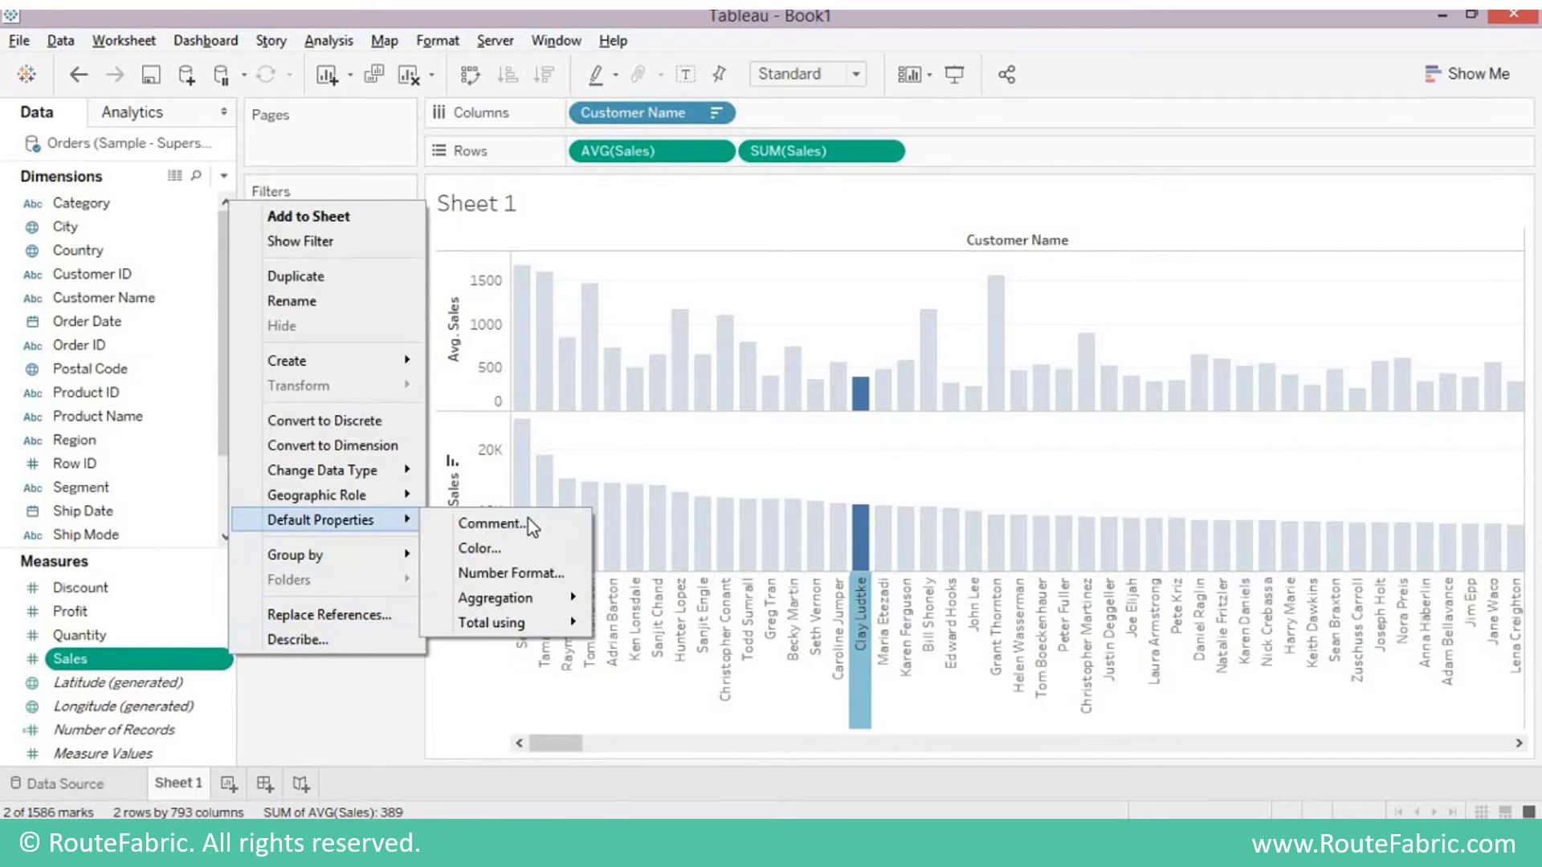
{"action": "mouse_move", "coordinate": [534, 599]}
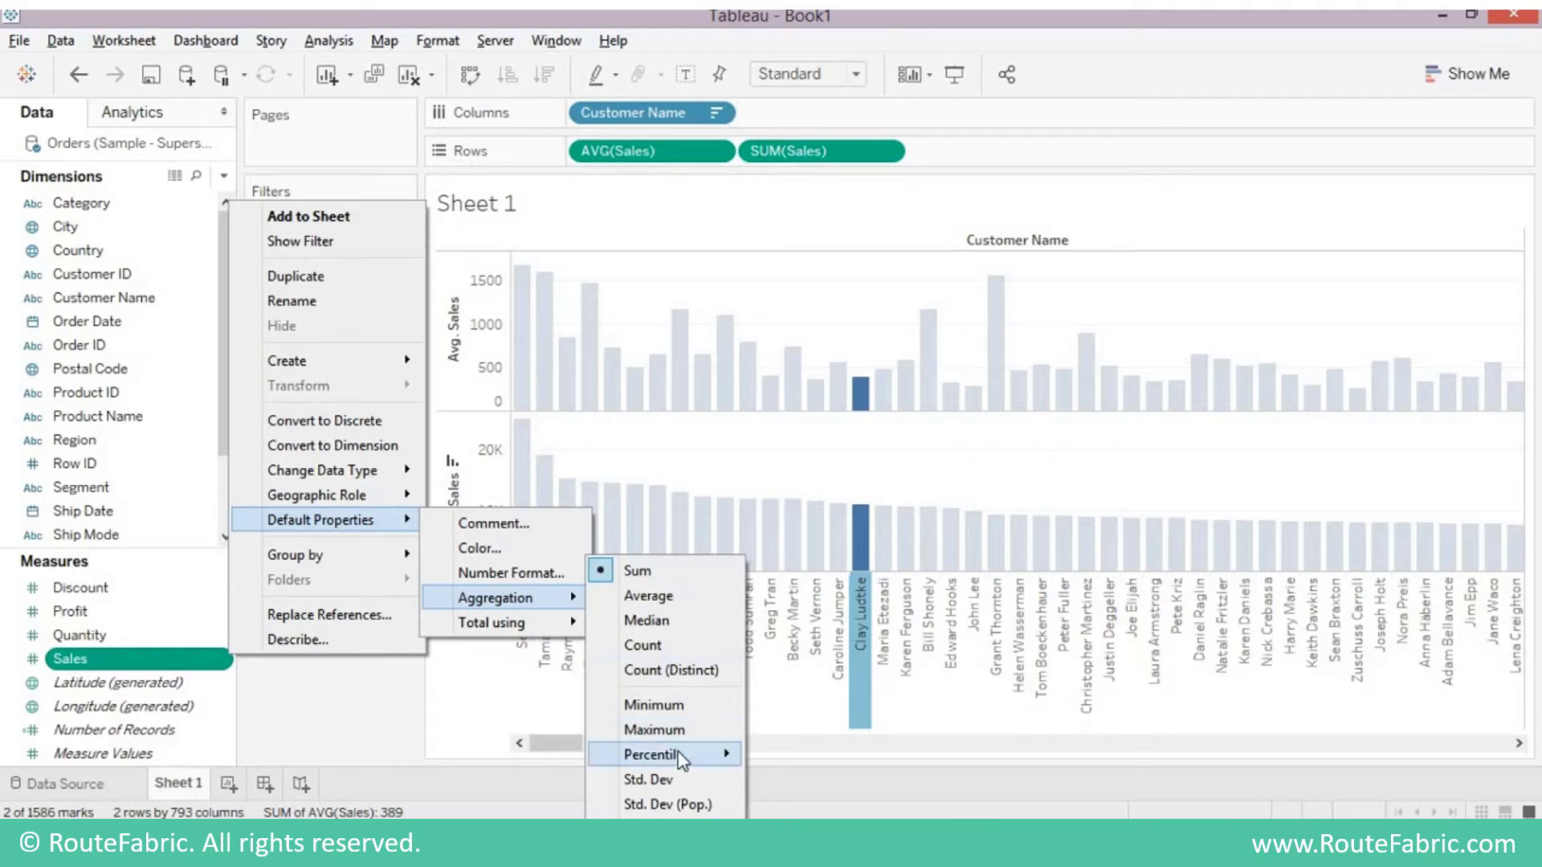
{"action": "left_click", "coordinate": [687, 704]}
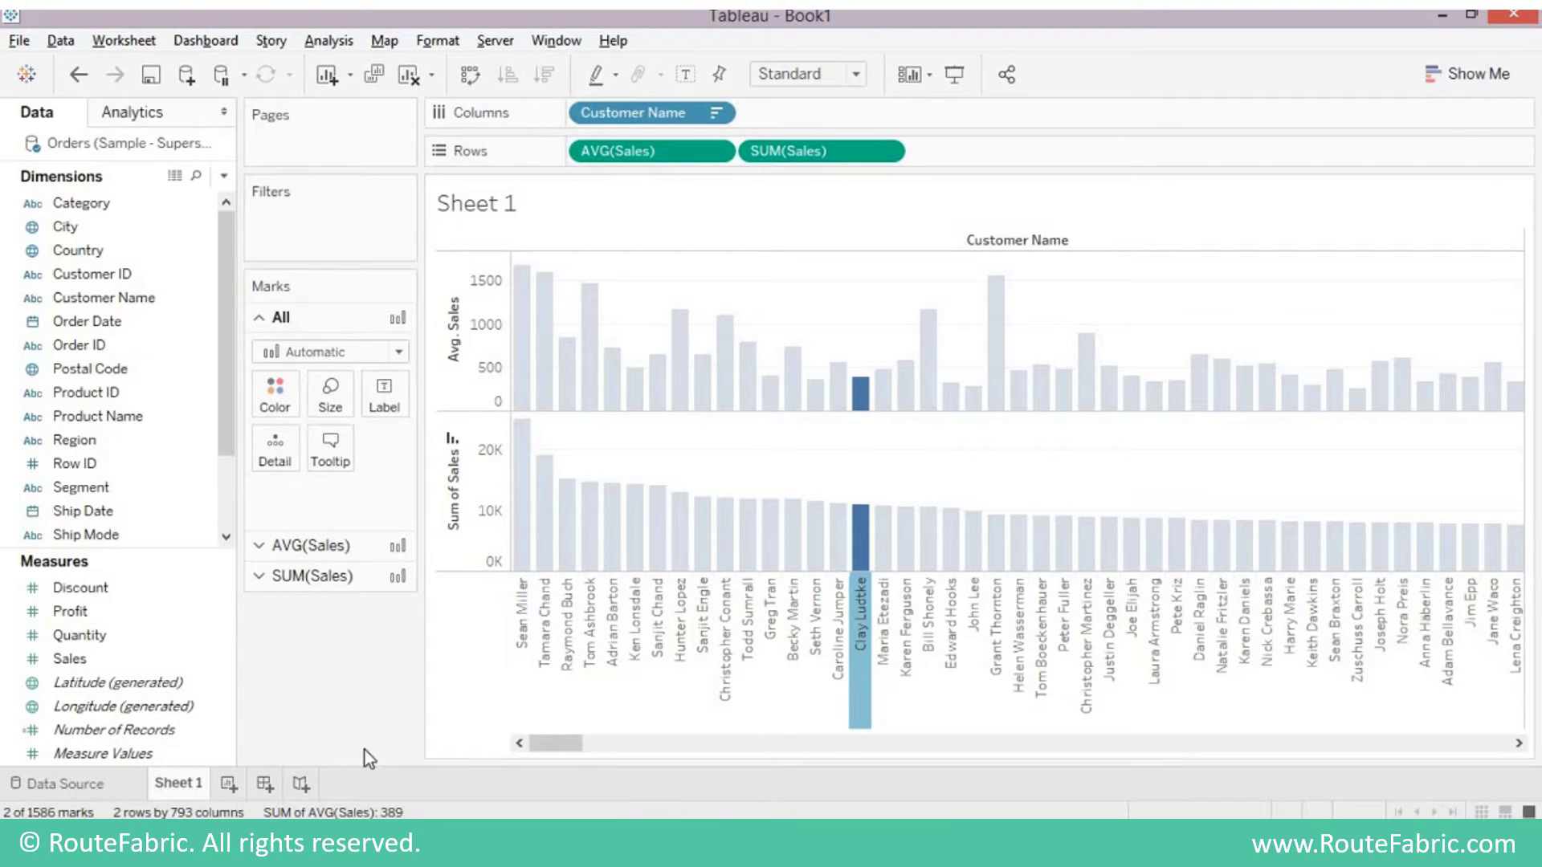
{"action": "mouse_move", "coordinate": [129, 659]}
{"action": "left_mouse_down"}
{"action": "mouse_move", "coordinate": [436, 587]}
{"action": "mouse_move", "coordinate": [1018, 177]}
{"action": "mouse_move", "coordinate": [1020, 148]}
{"action": "mouse_move", "coordinate": [870, 115]}
{"action": "mouse_move", "coordinate": [971, 166]}
{"action": "mouse_move", "coordinate": [977, 148]}
{"action": "left_mouse_up"}
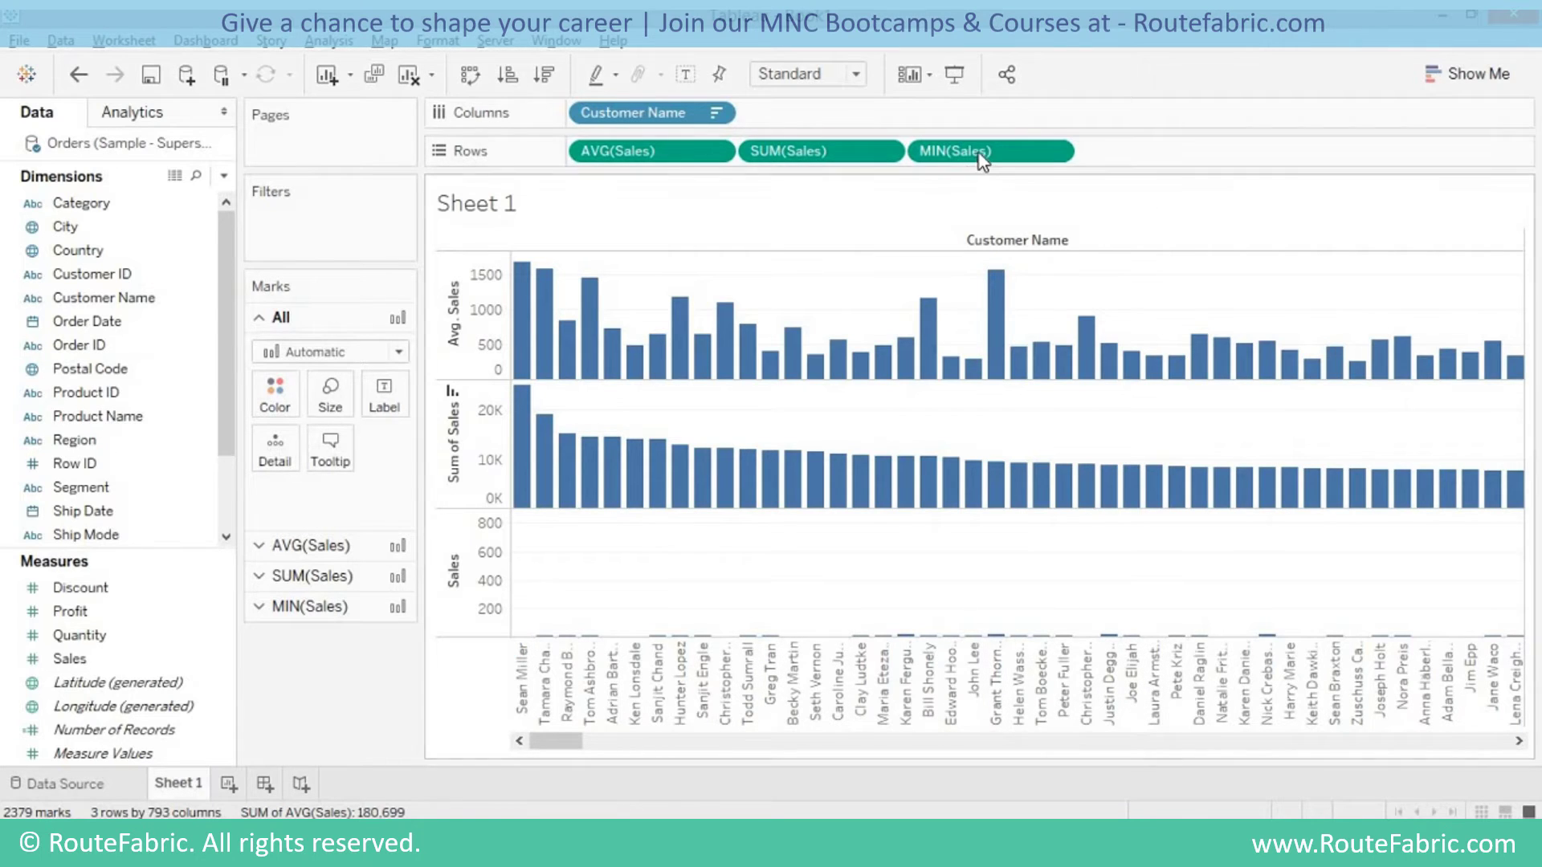
Set the default aggregation of the Sales measure back to Sum.
{"action": "right_click", "coordinate": [214, 659]}
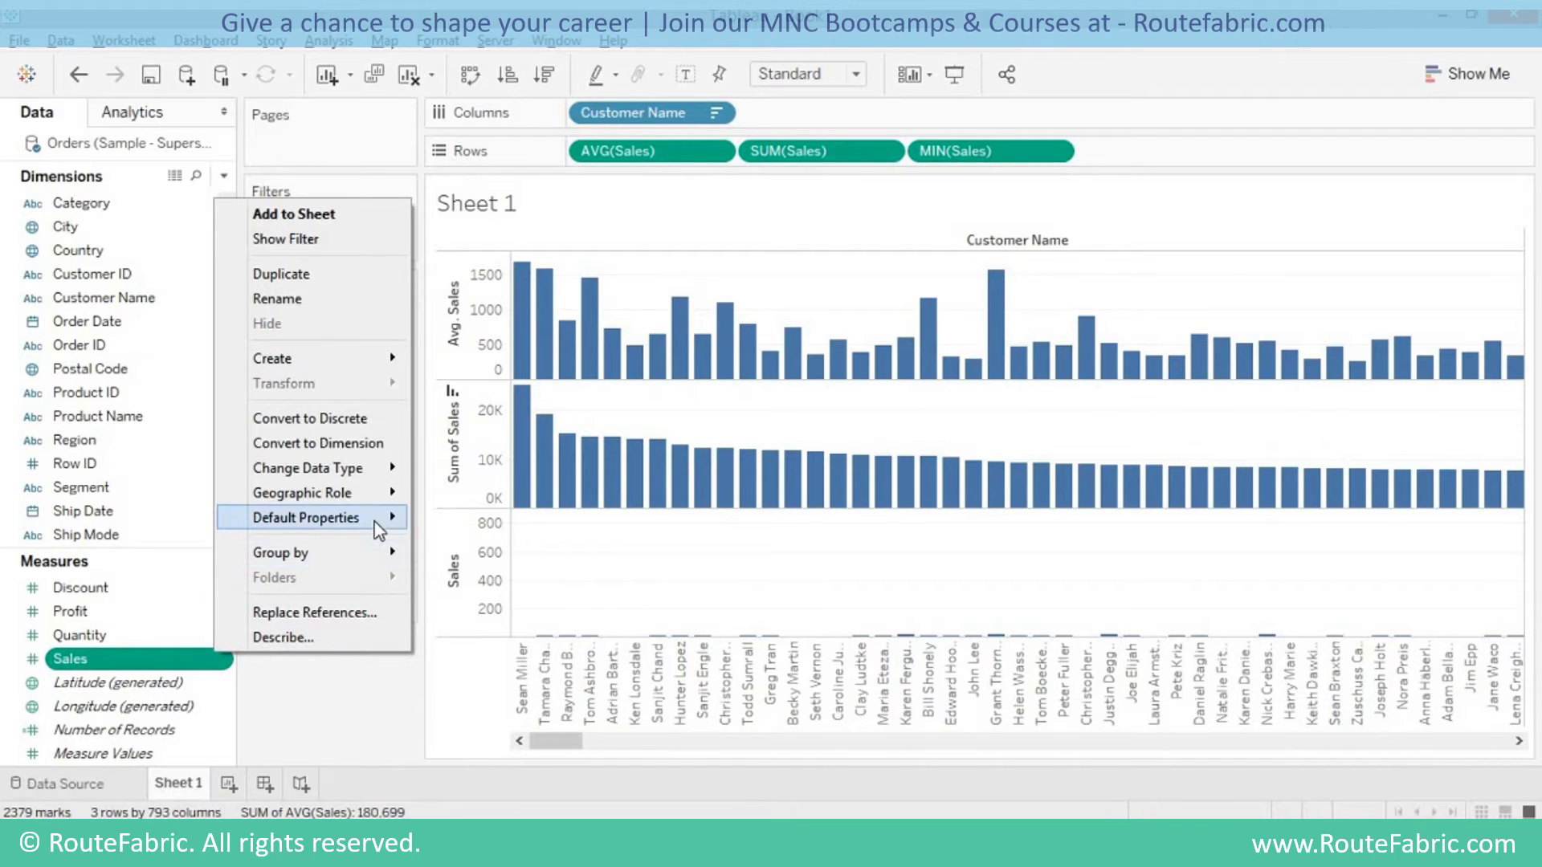
{"action": "mouse_move", "coordinate": [370, 518]}
{"action": "mouse_move", "coordinate": [514, 596]}
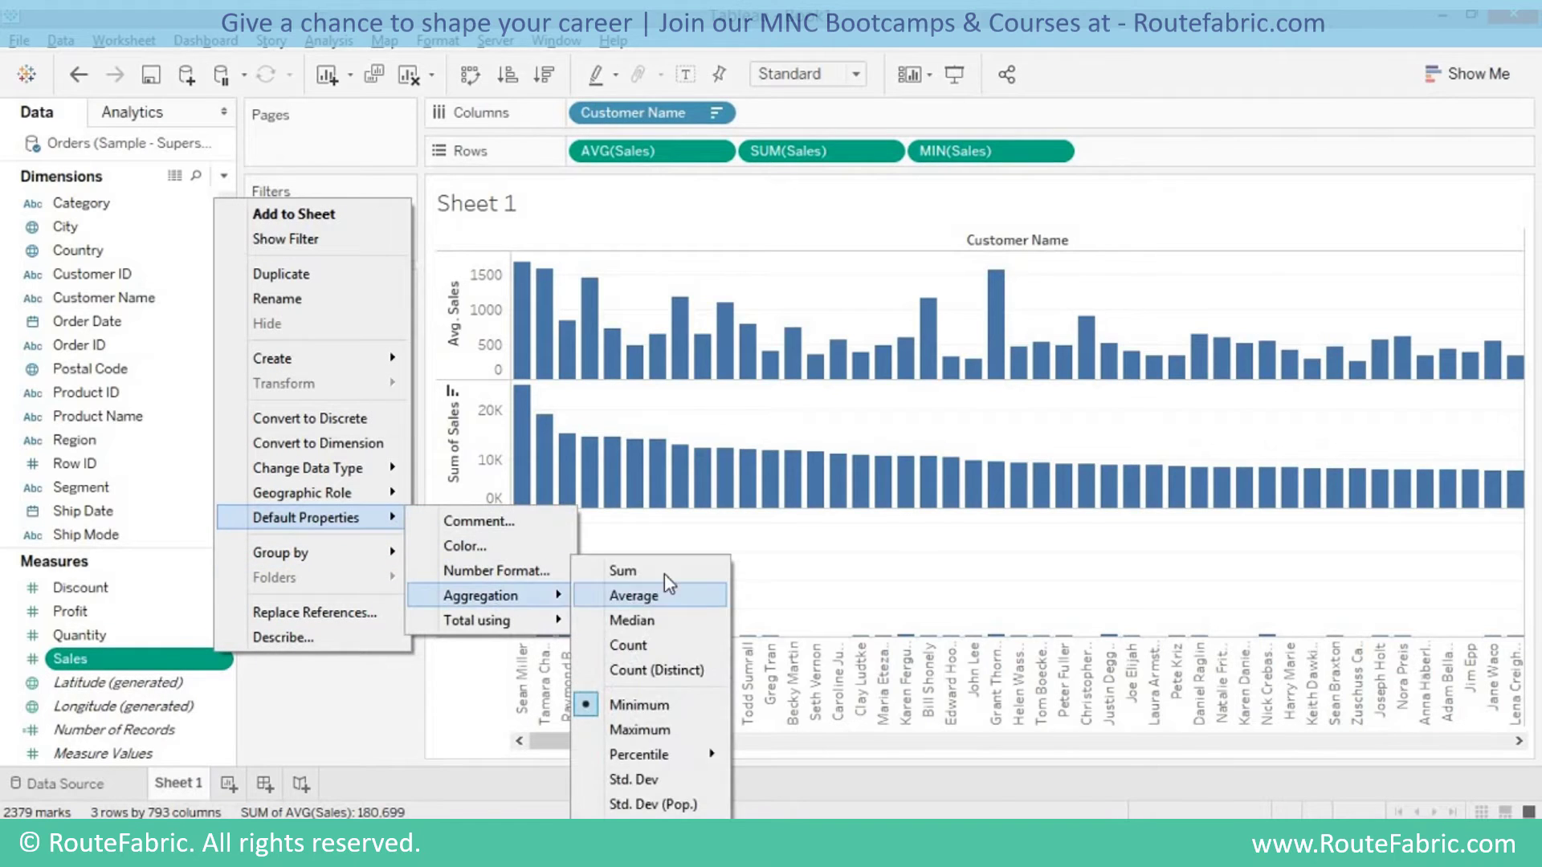
{"action": "left_click", "coordinate": [667, 574]}
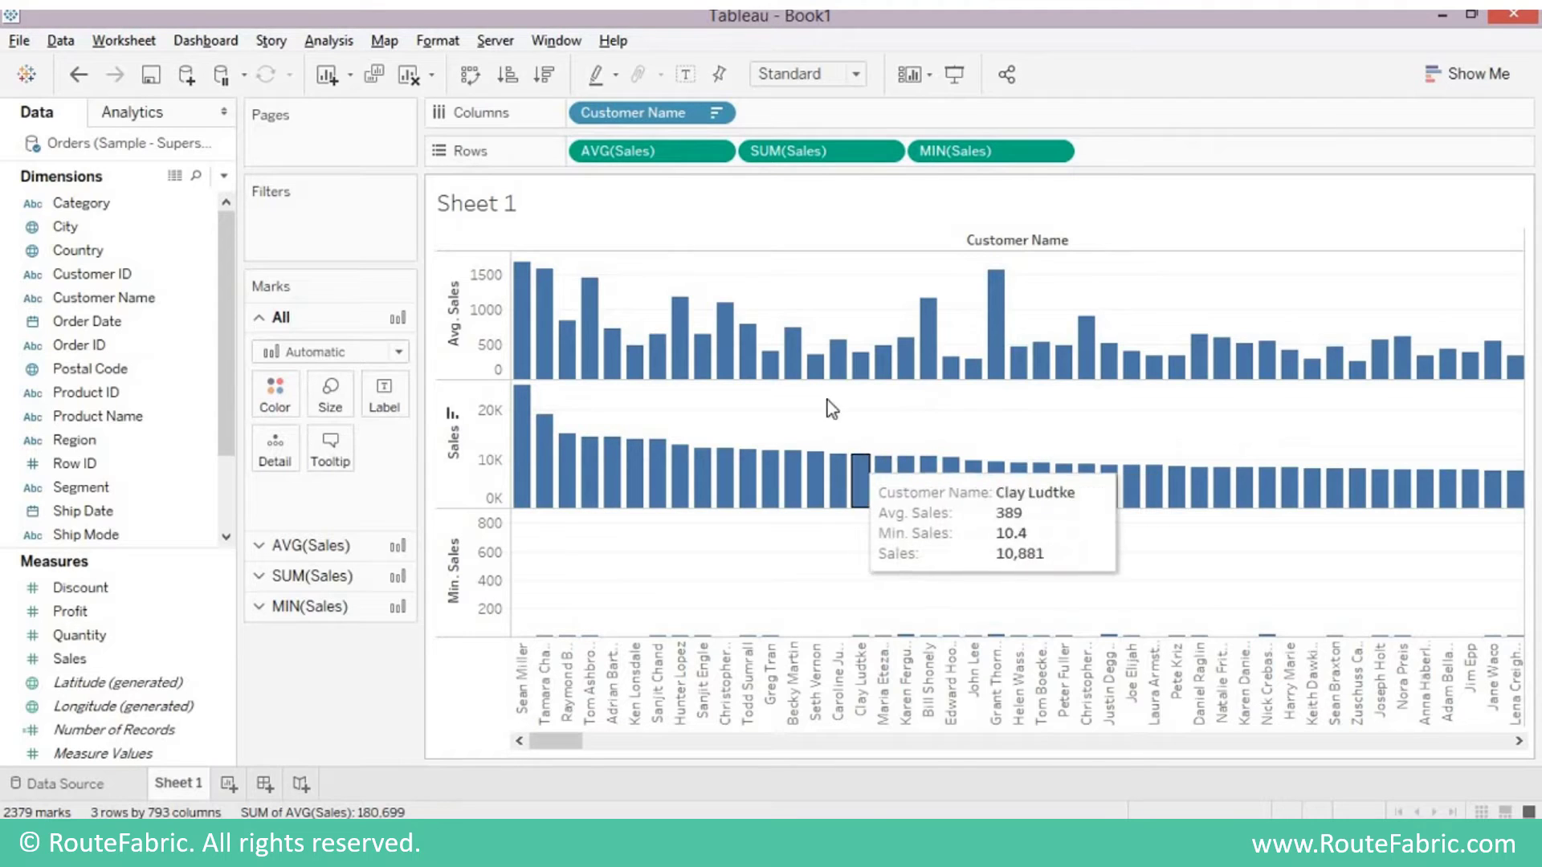
{"action": "mouse_move", "coordinate": [915, 358]}
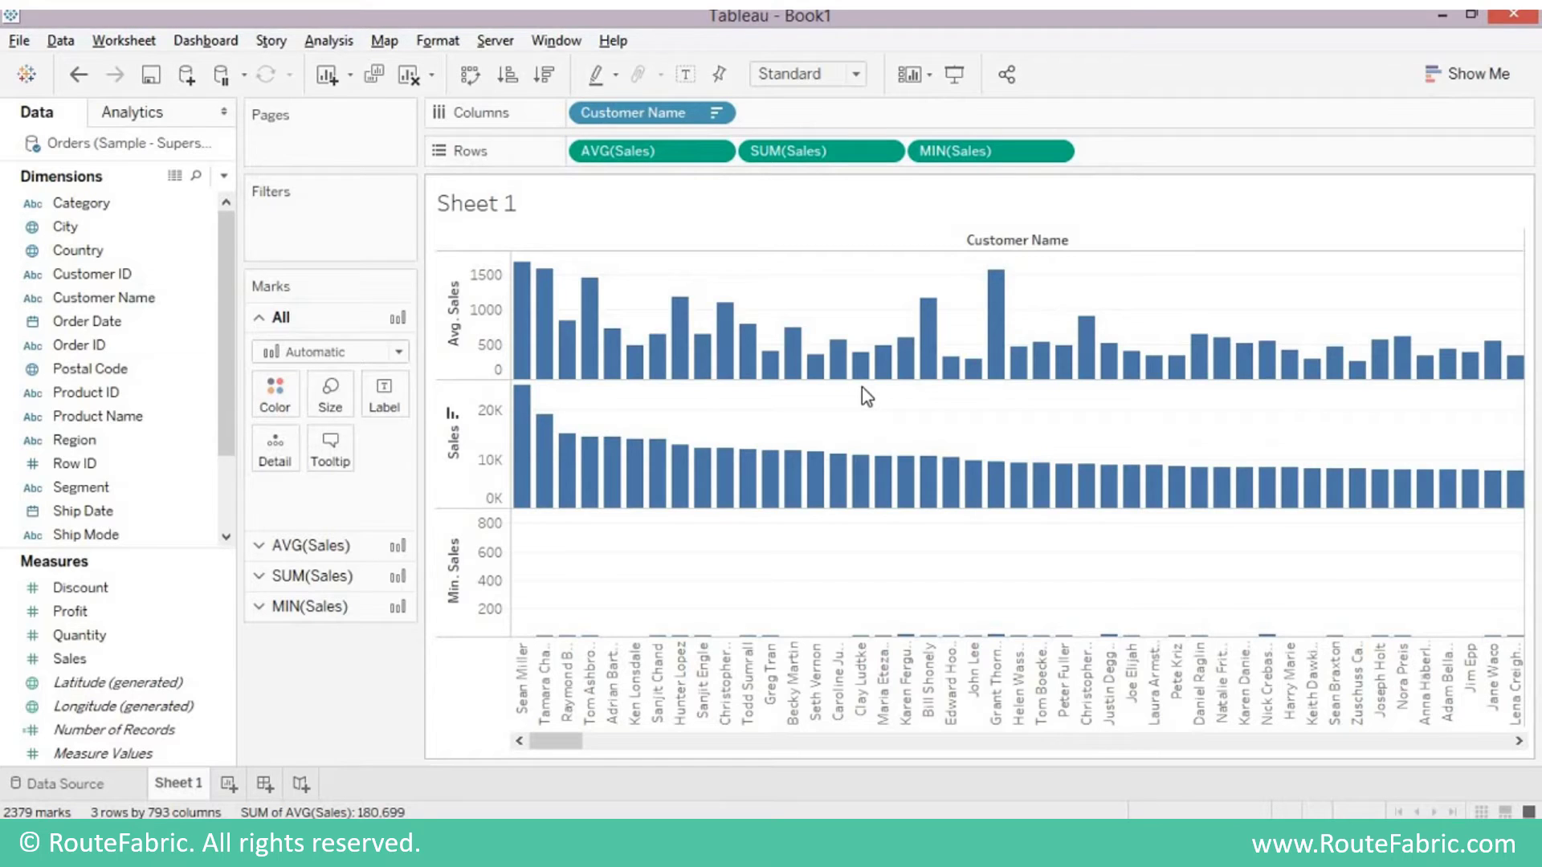
Switch to the slides explaining aggregate functions for measures and for dimensions, and return to Tableau after reading them.
{"action": "key", "text": "alt+Tab"}
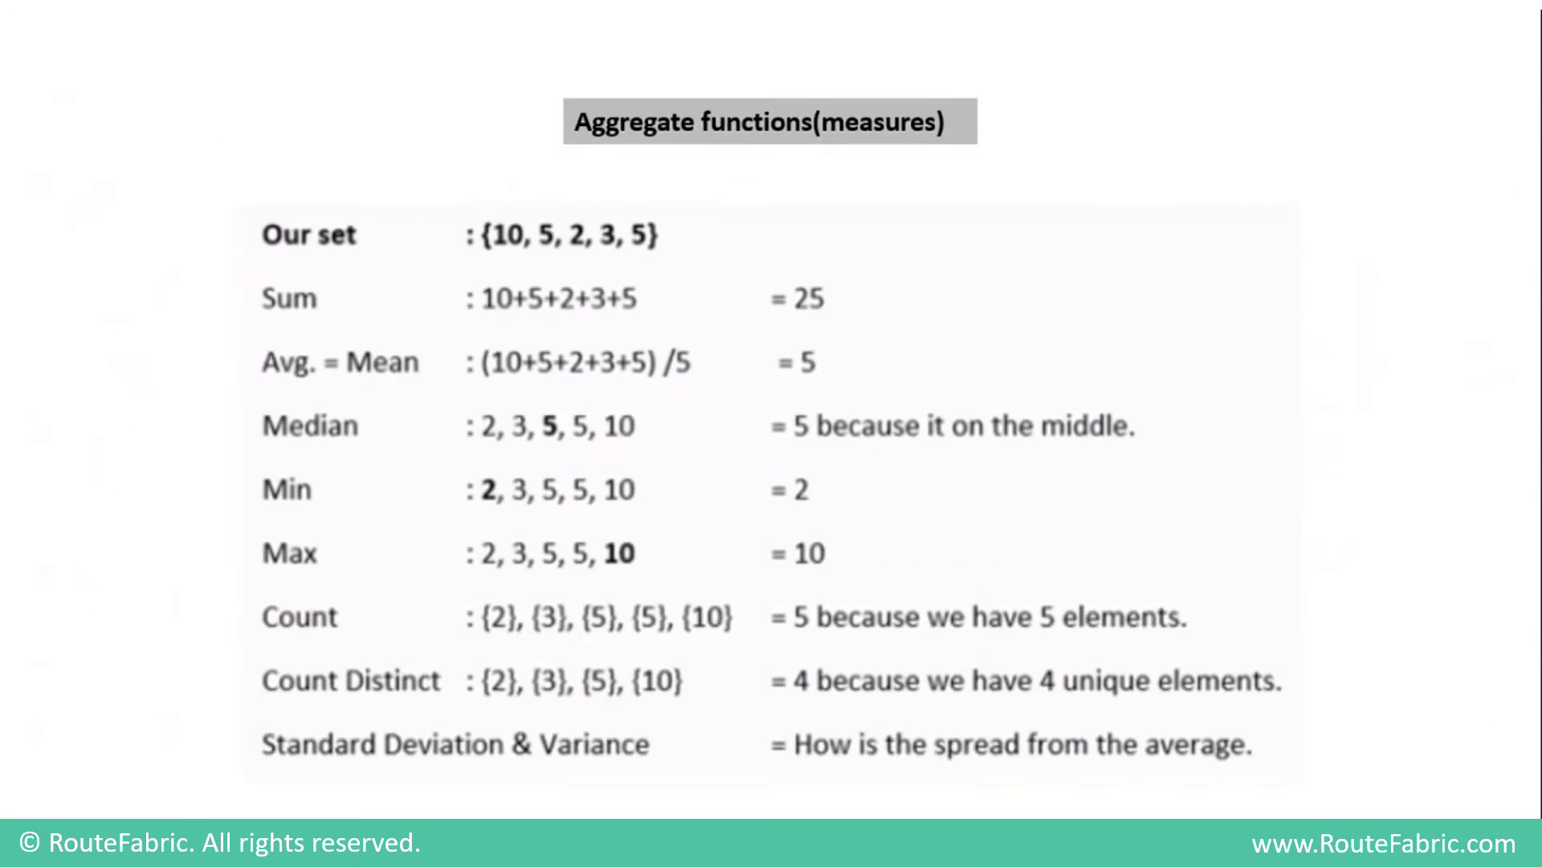
{"action": "key", "text": "Right"}
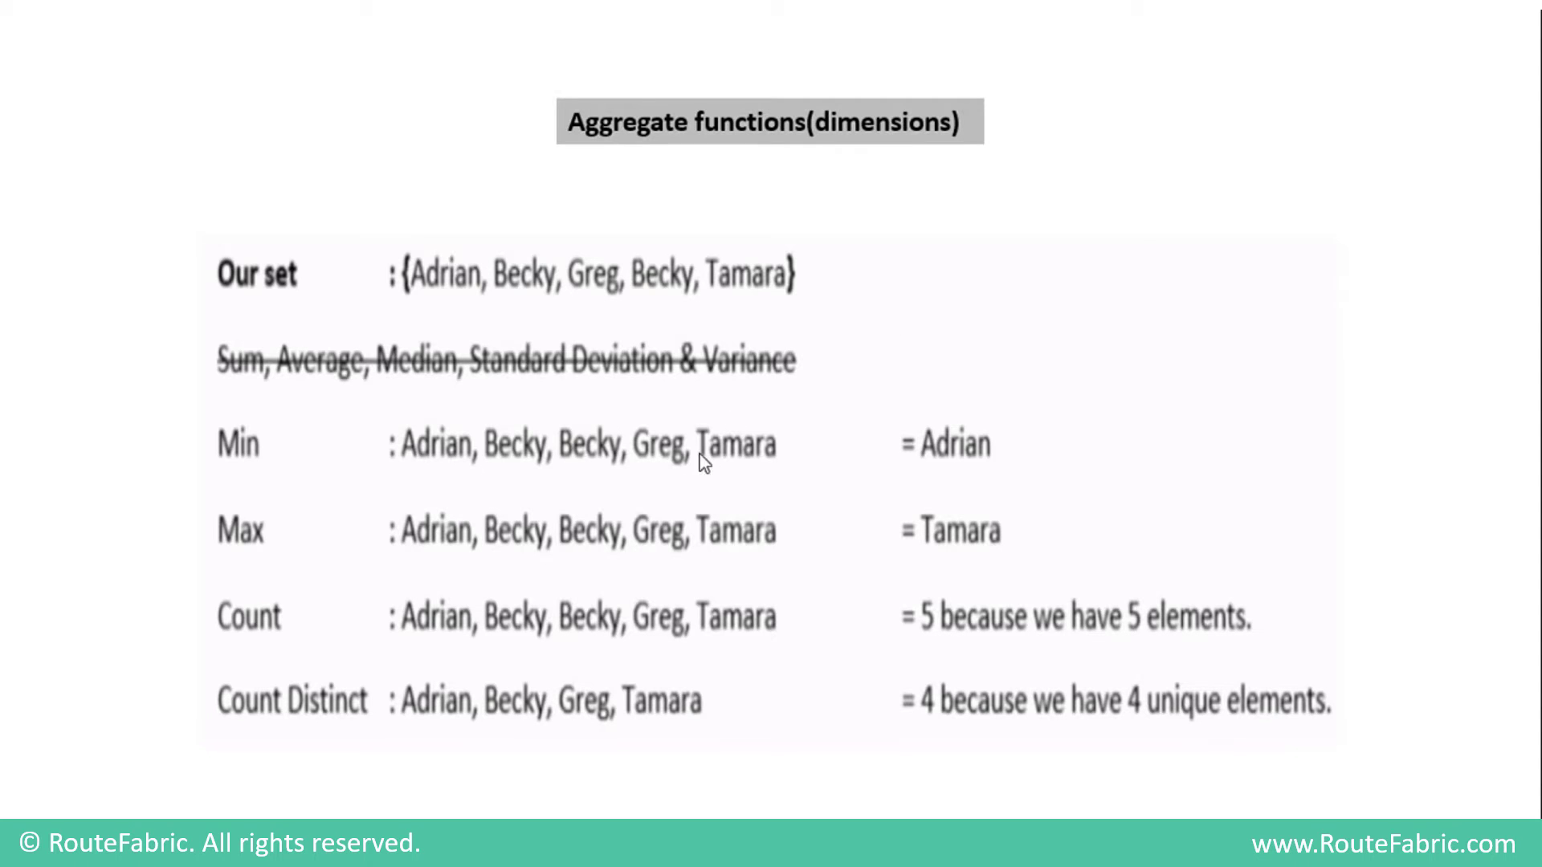
{"action": "key", "text": "alt+Tab"}
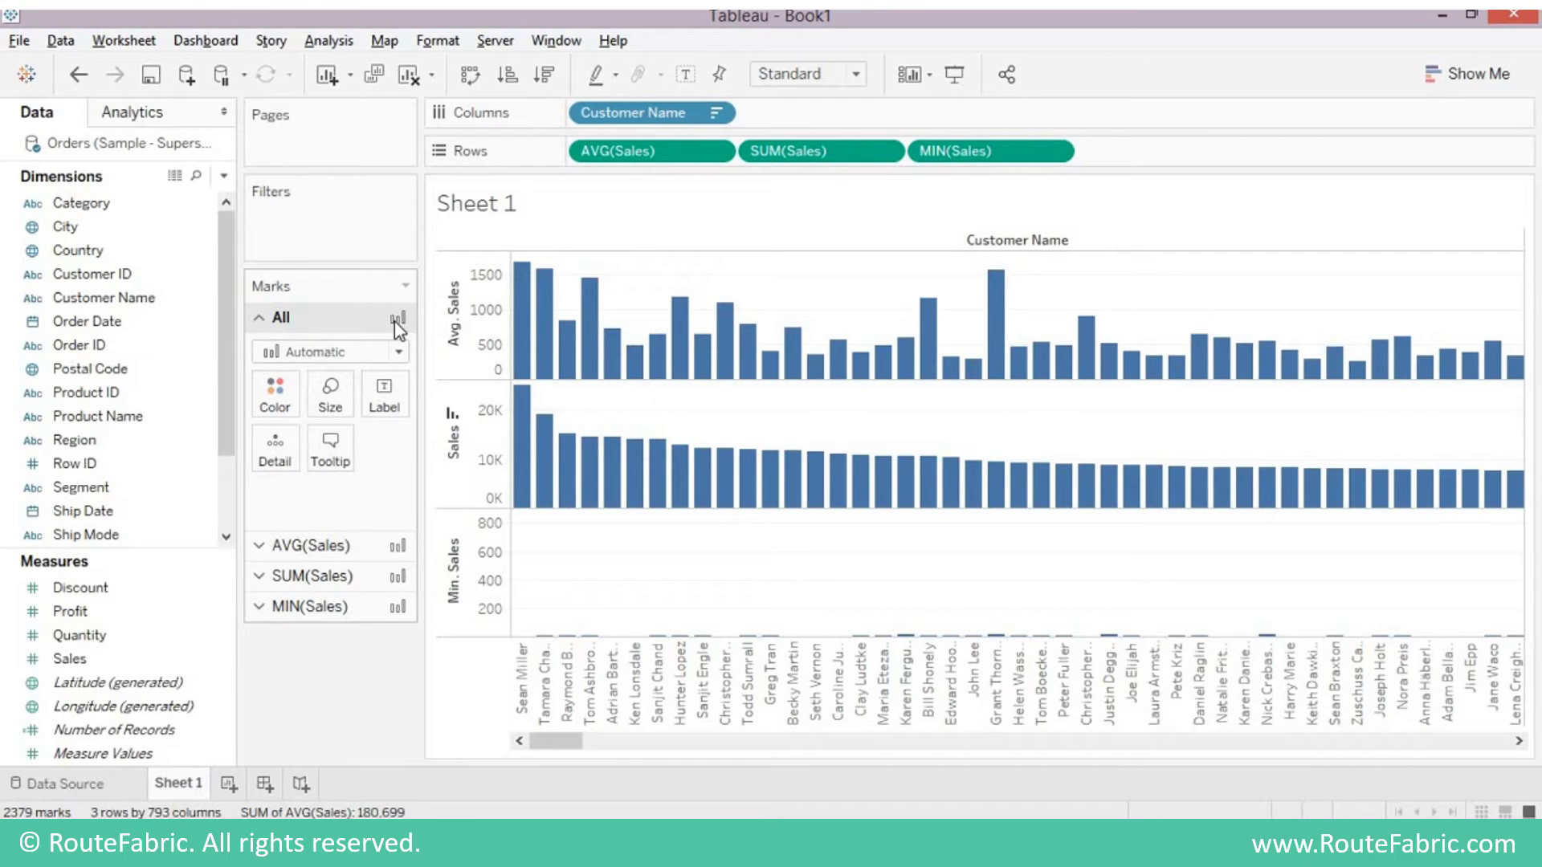
Clear the sheet and put Customer Name on the rows as a Count (Distinct) measure.
{"action": "left_click", "coordinate": [408, 75]}
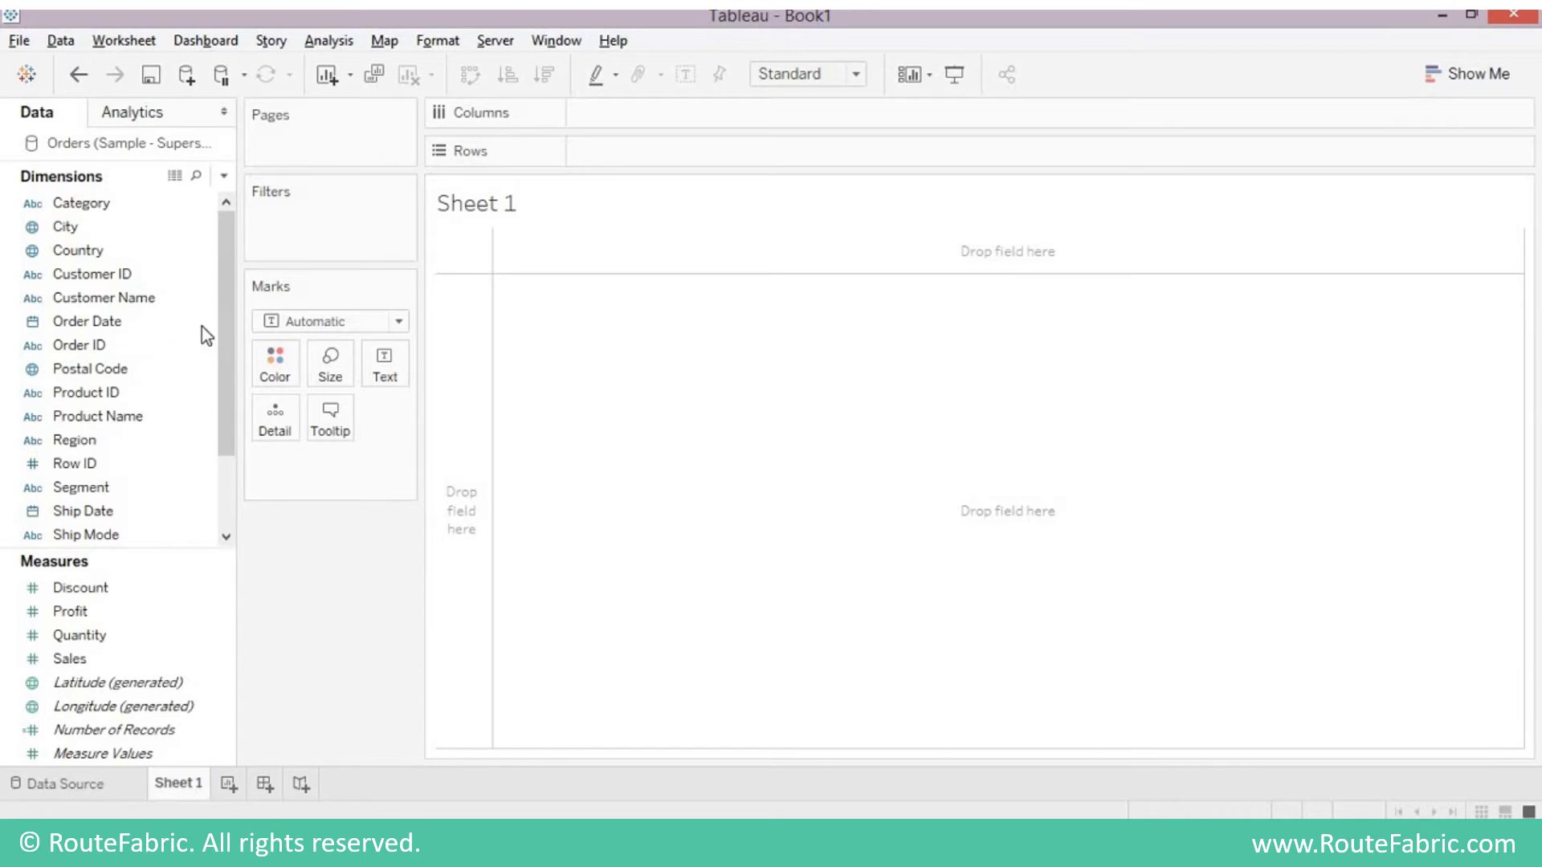
{"action": "double_click", "coordinate": [138, 303]}
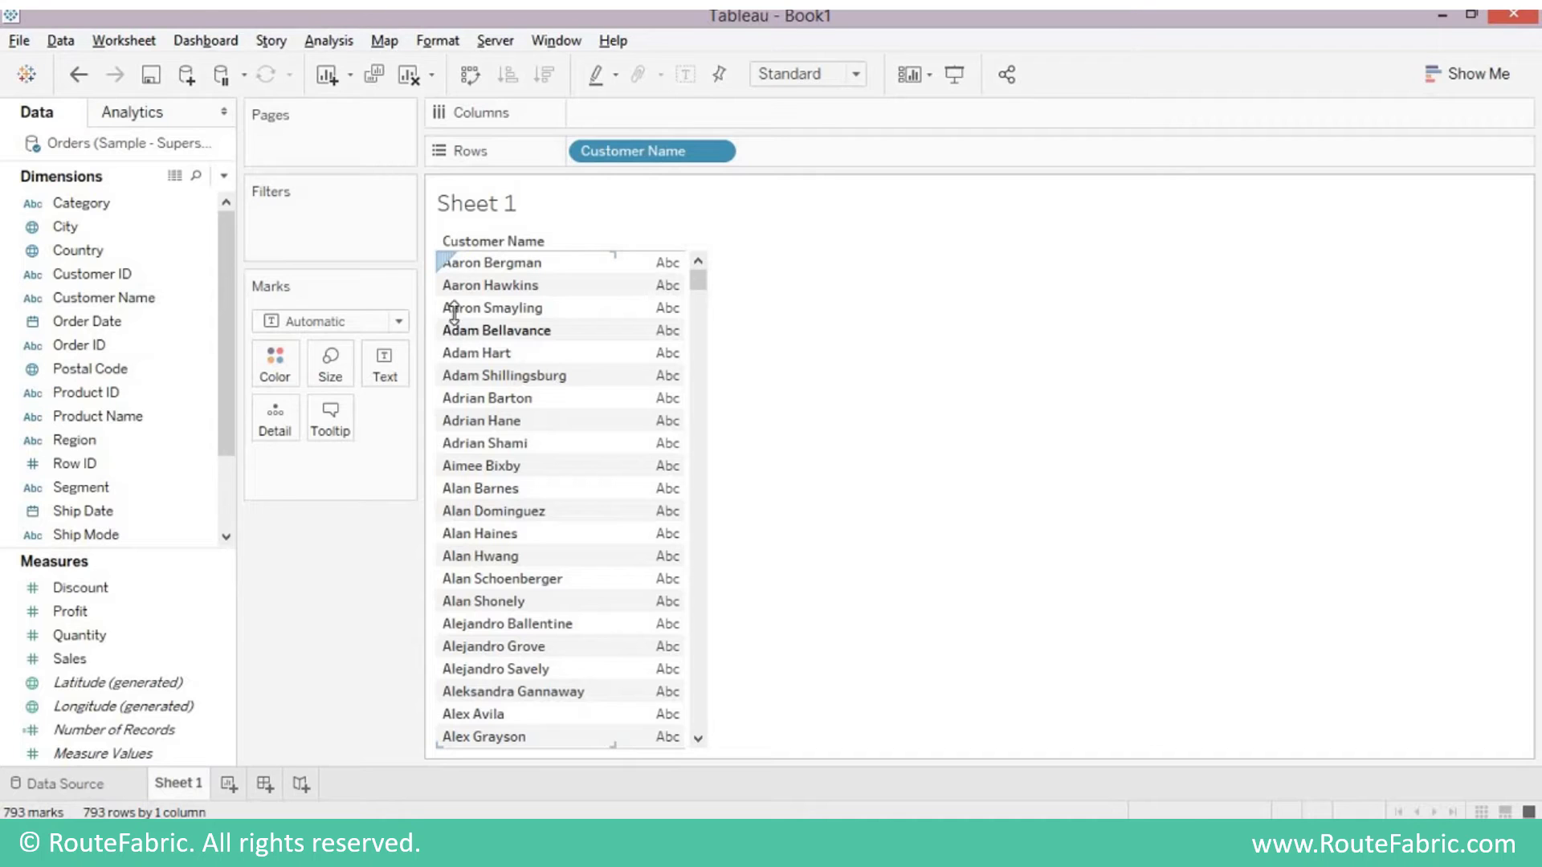
{"action": "left_click", "coordinate": [715, 153]}
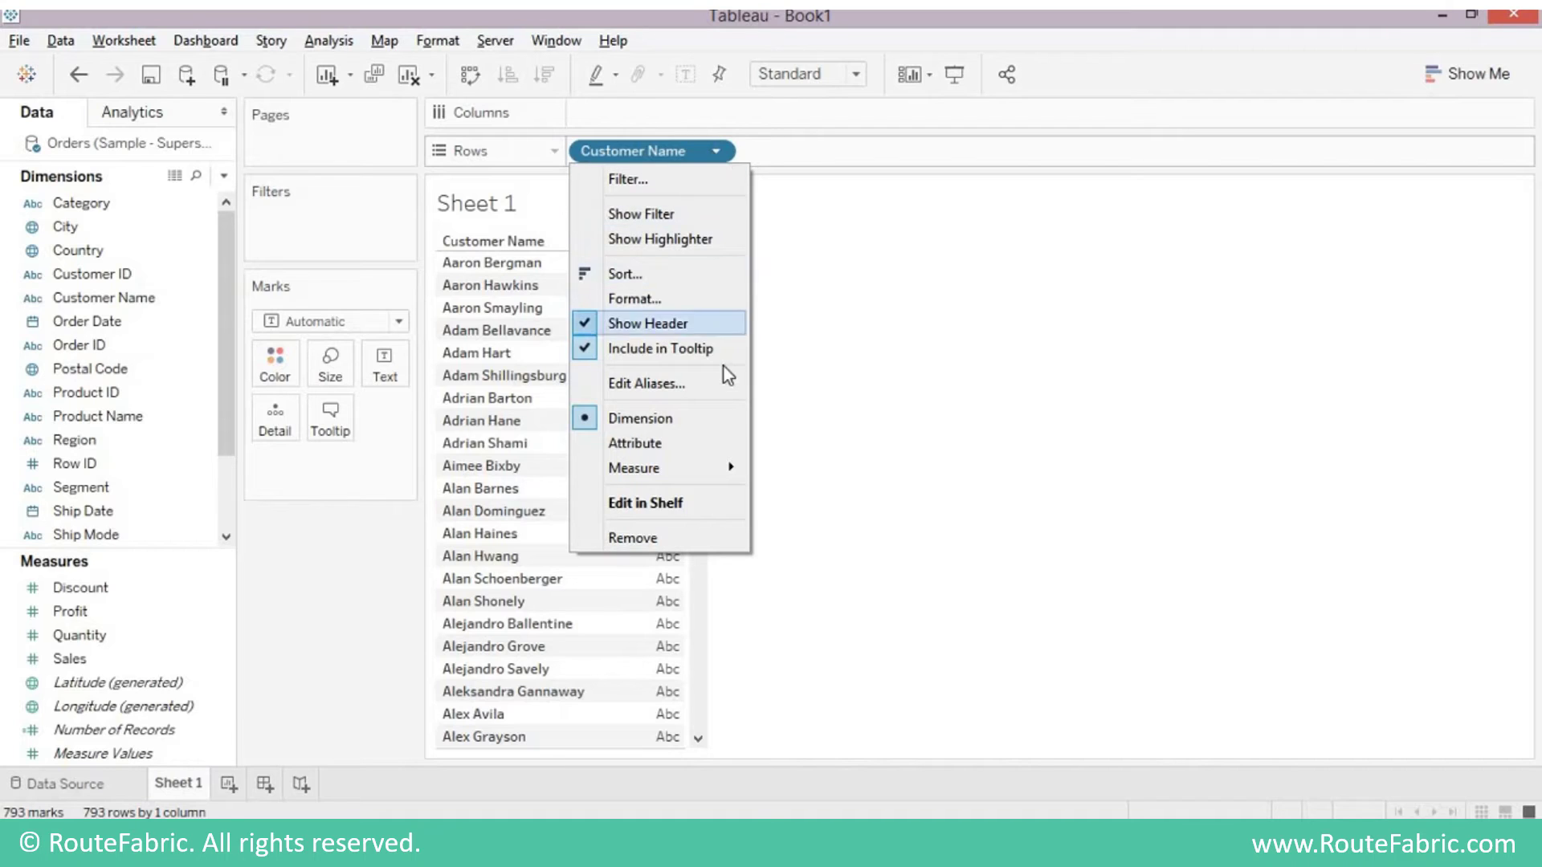
{"action": "mouse_move", "coordinate": [725, 467]}
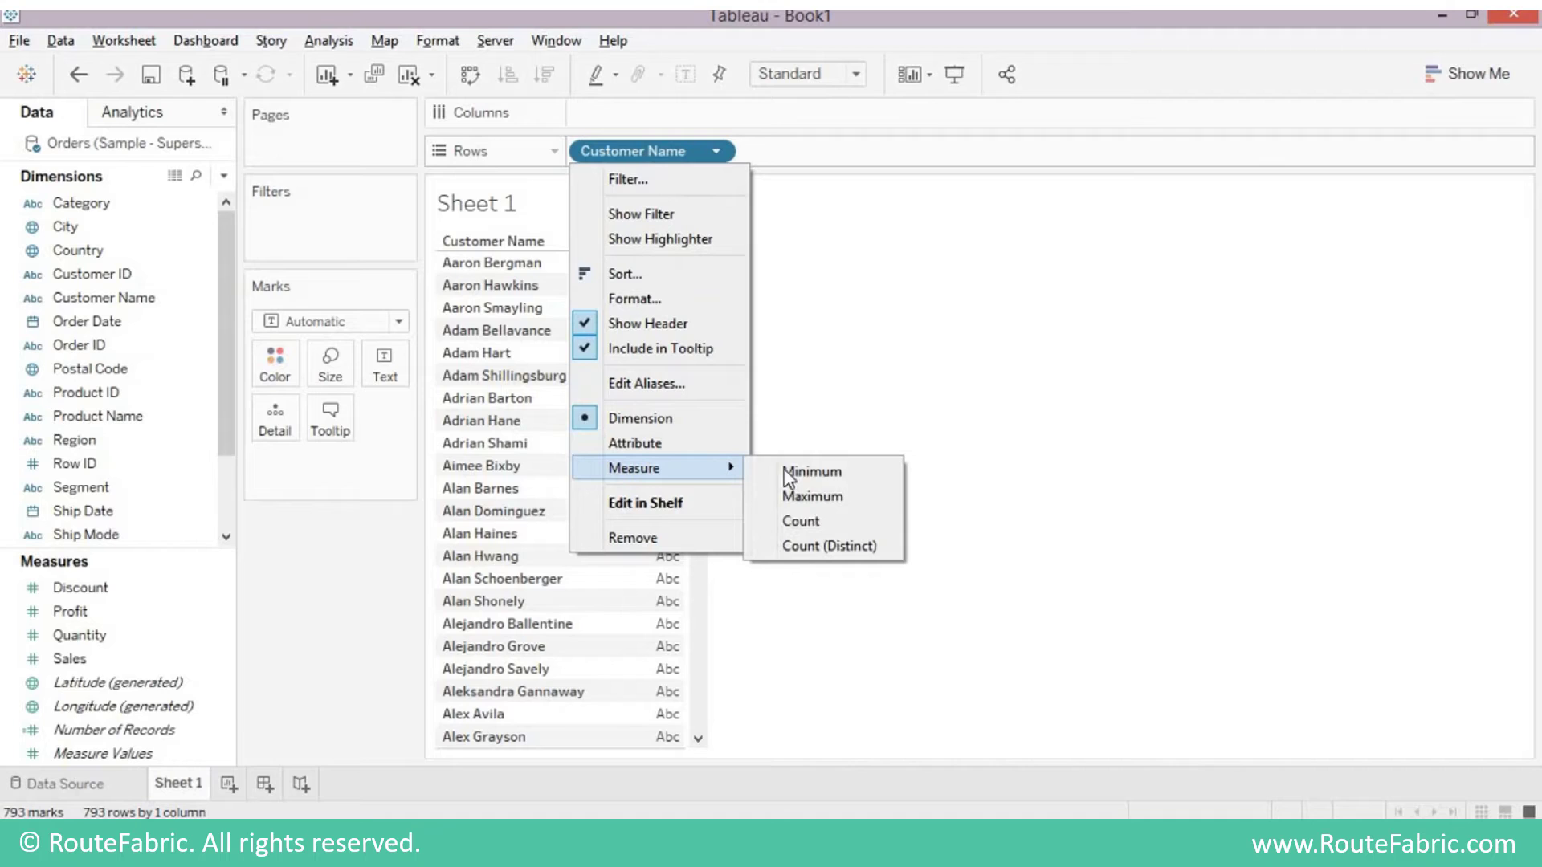
{"action": "left_click", "coordinate": [816, 546]}
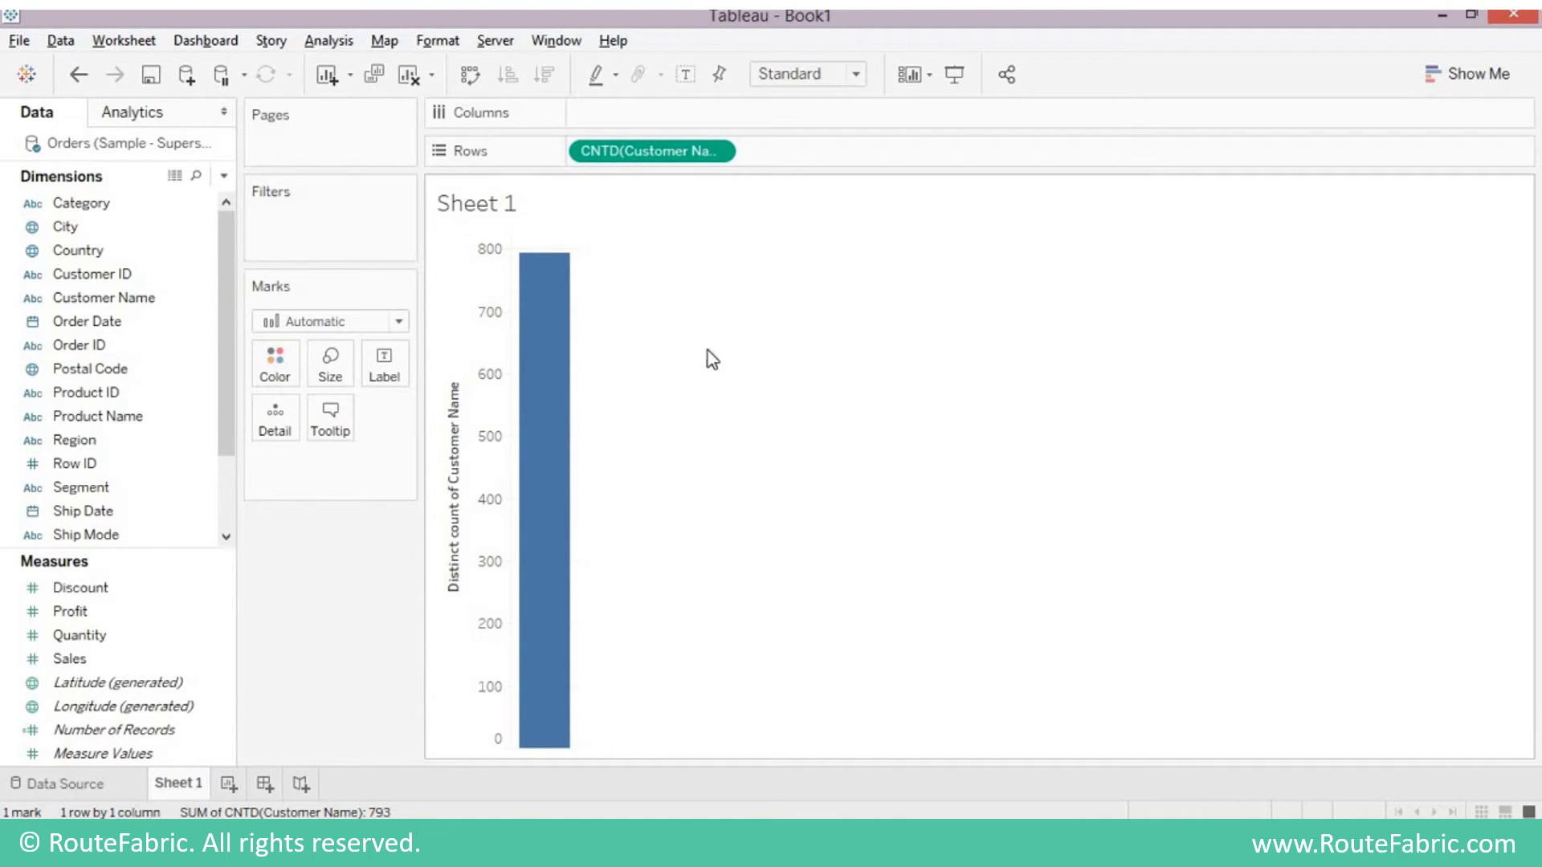
{"action": "mouse_move", "coordinate": [553, 314]}
Empty the sheet of the customer count and close the Orders data source.
{"action": "left_click_drag", "start_coordinate": [522, 461], "coordinate": [278, 628]}
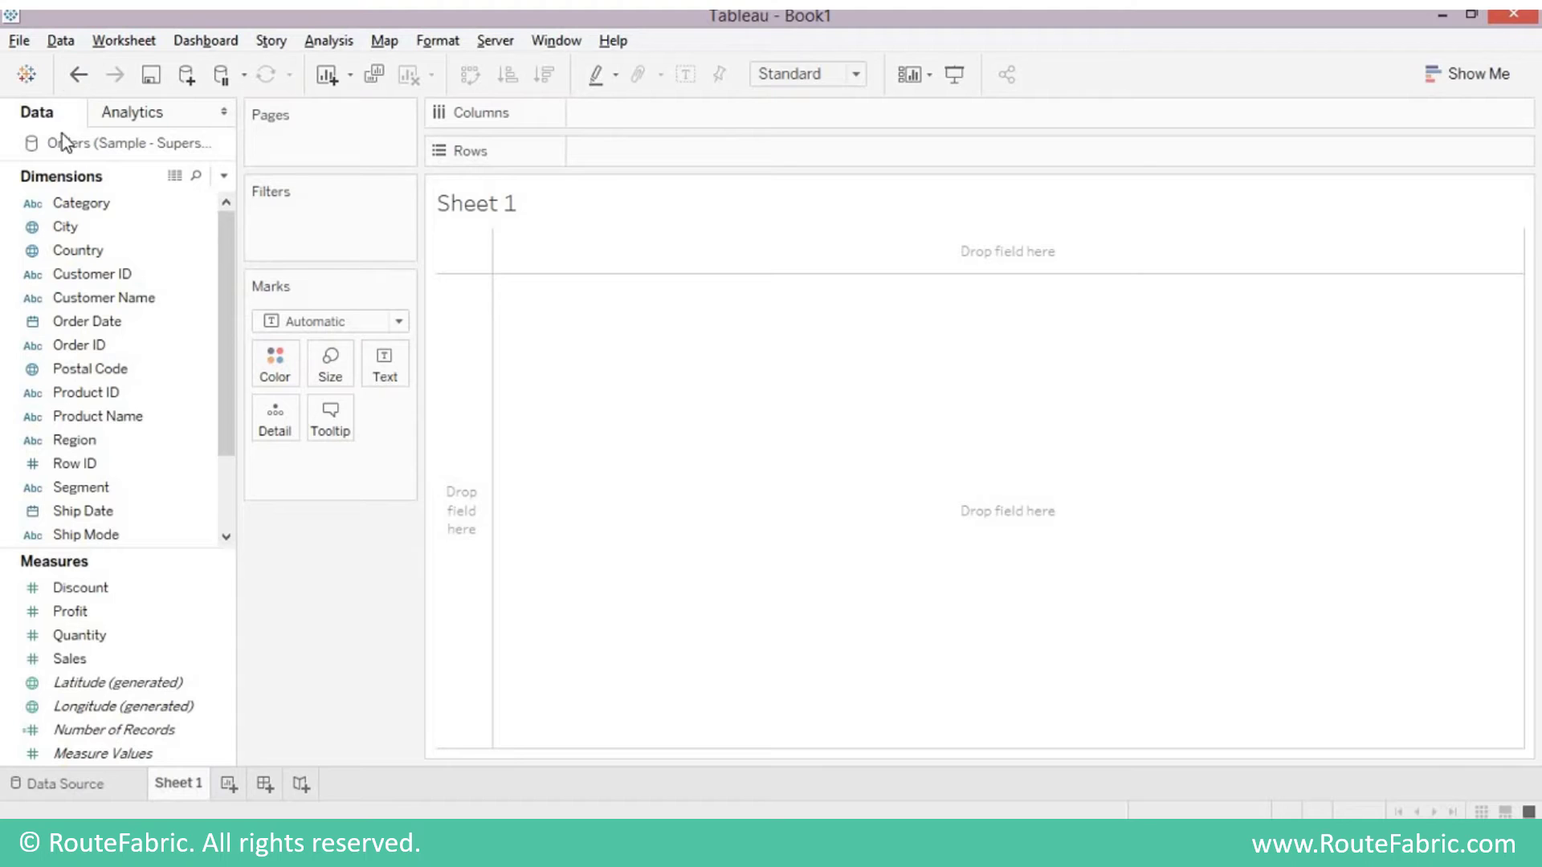
{"action": "right_click", "coordinate": [138, 139]}
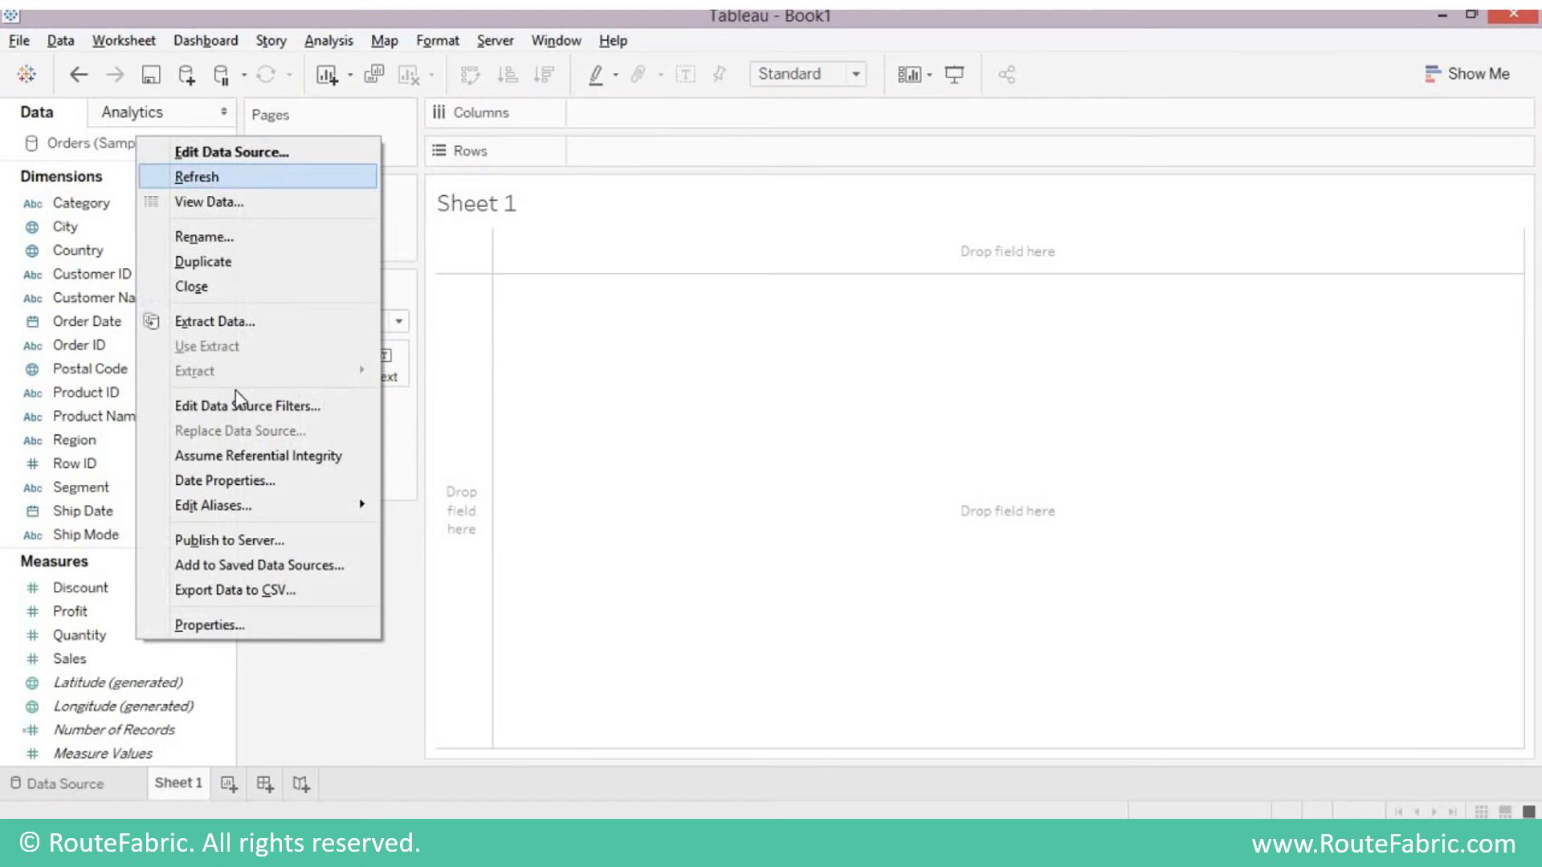
{"action": "left_click", "coordinate": [205, 288]}
Connect to the Microsoft Excel workbook 0 vs NULL.xlsx.
{"action": "left_click", "coordinate": [129, 149]}
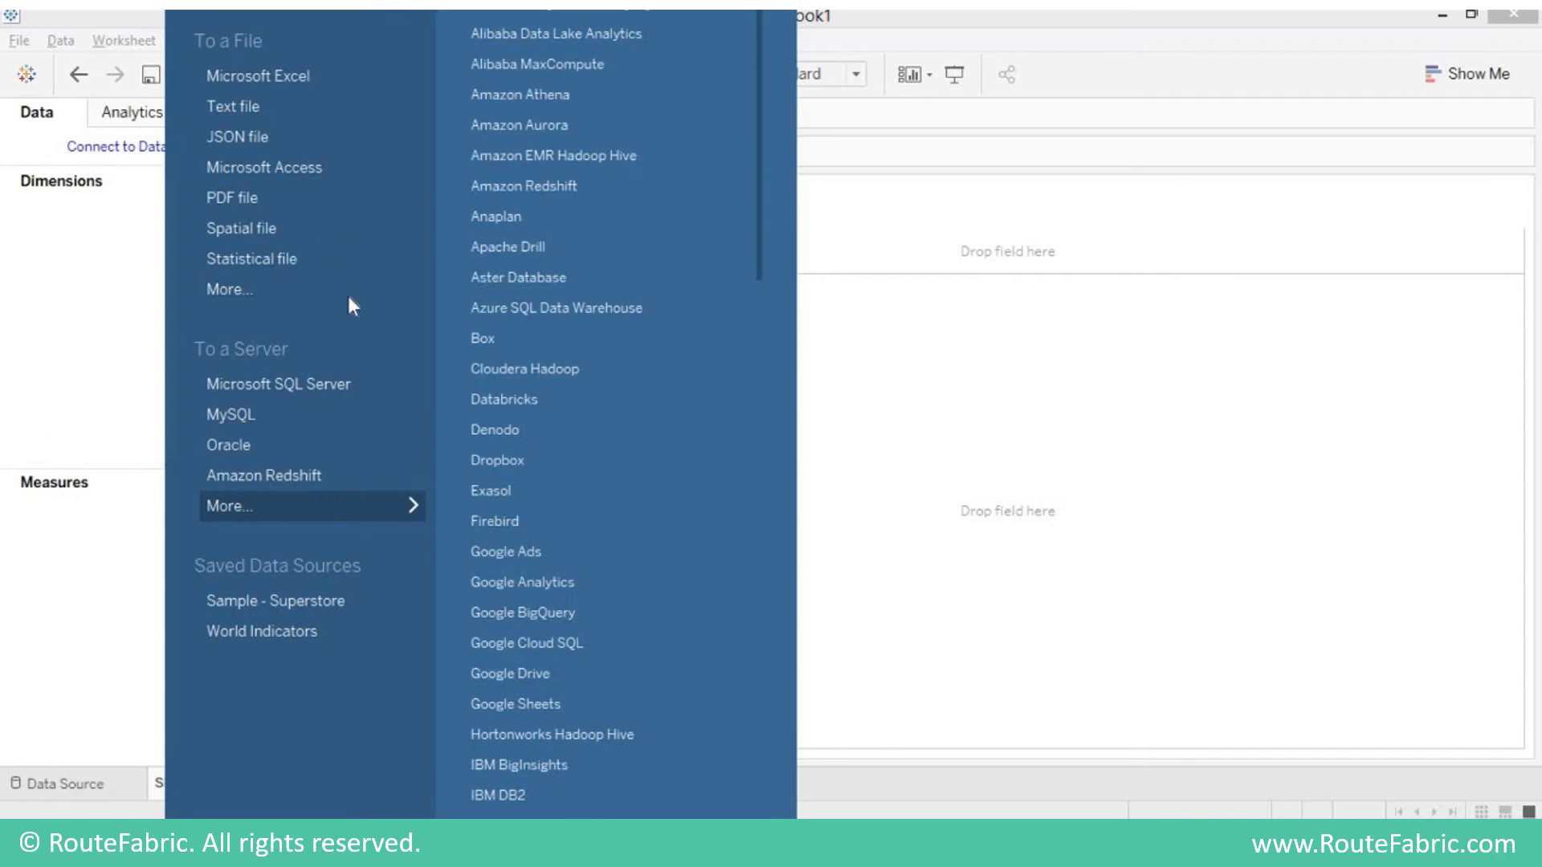
{"action": "left_click", "coordinate": [258, 85]}
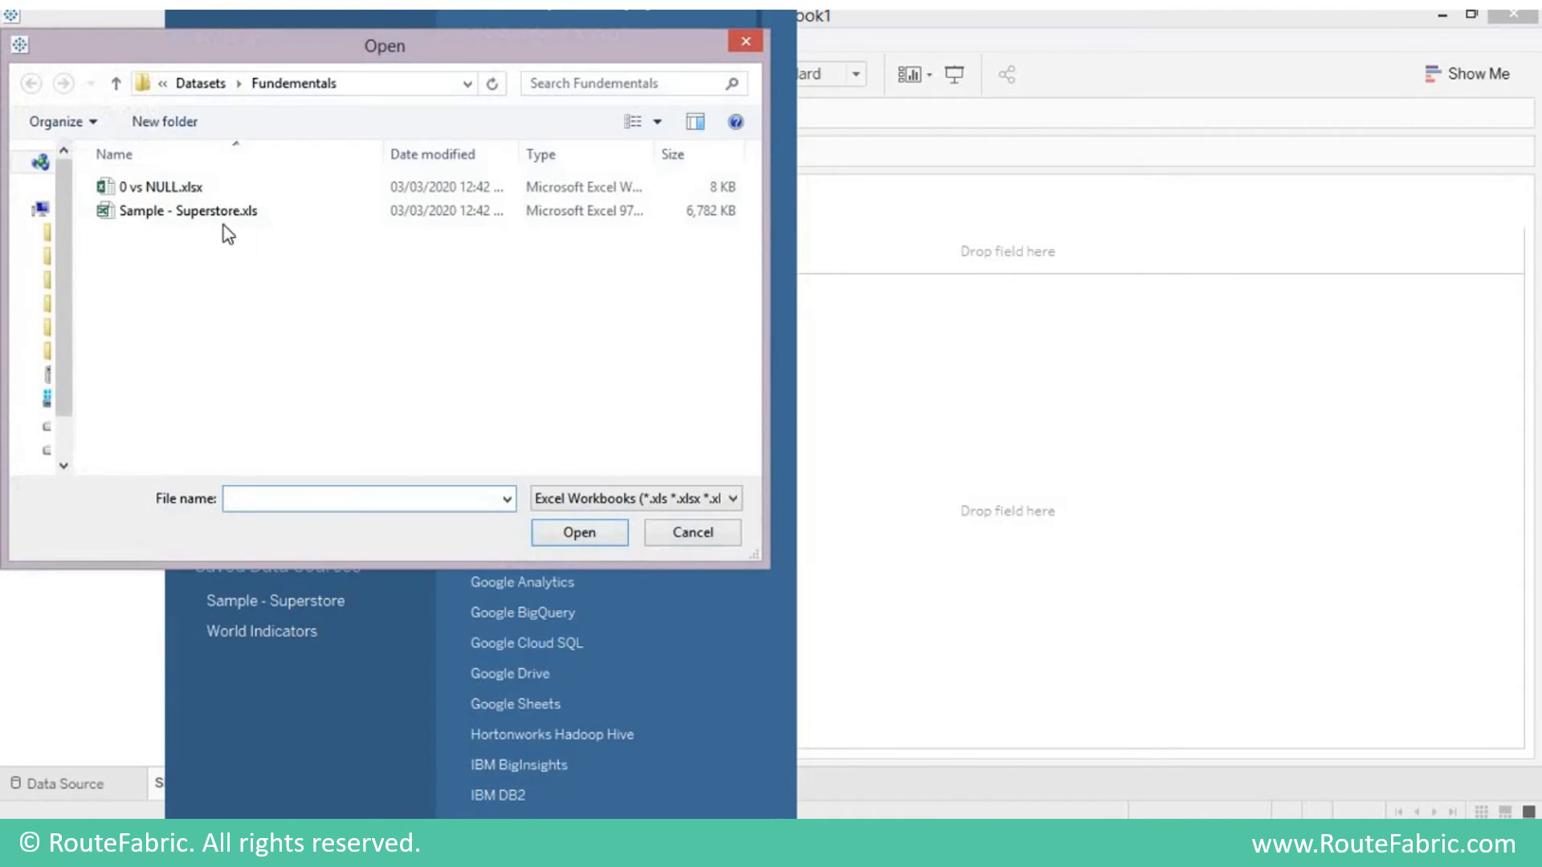
{"action": "double_click", "coordinate": [174, 188]}
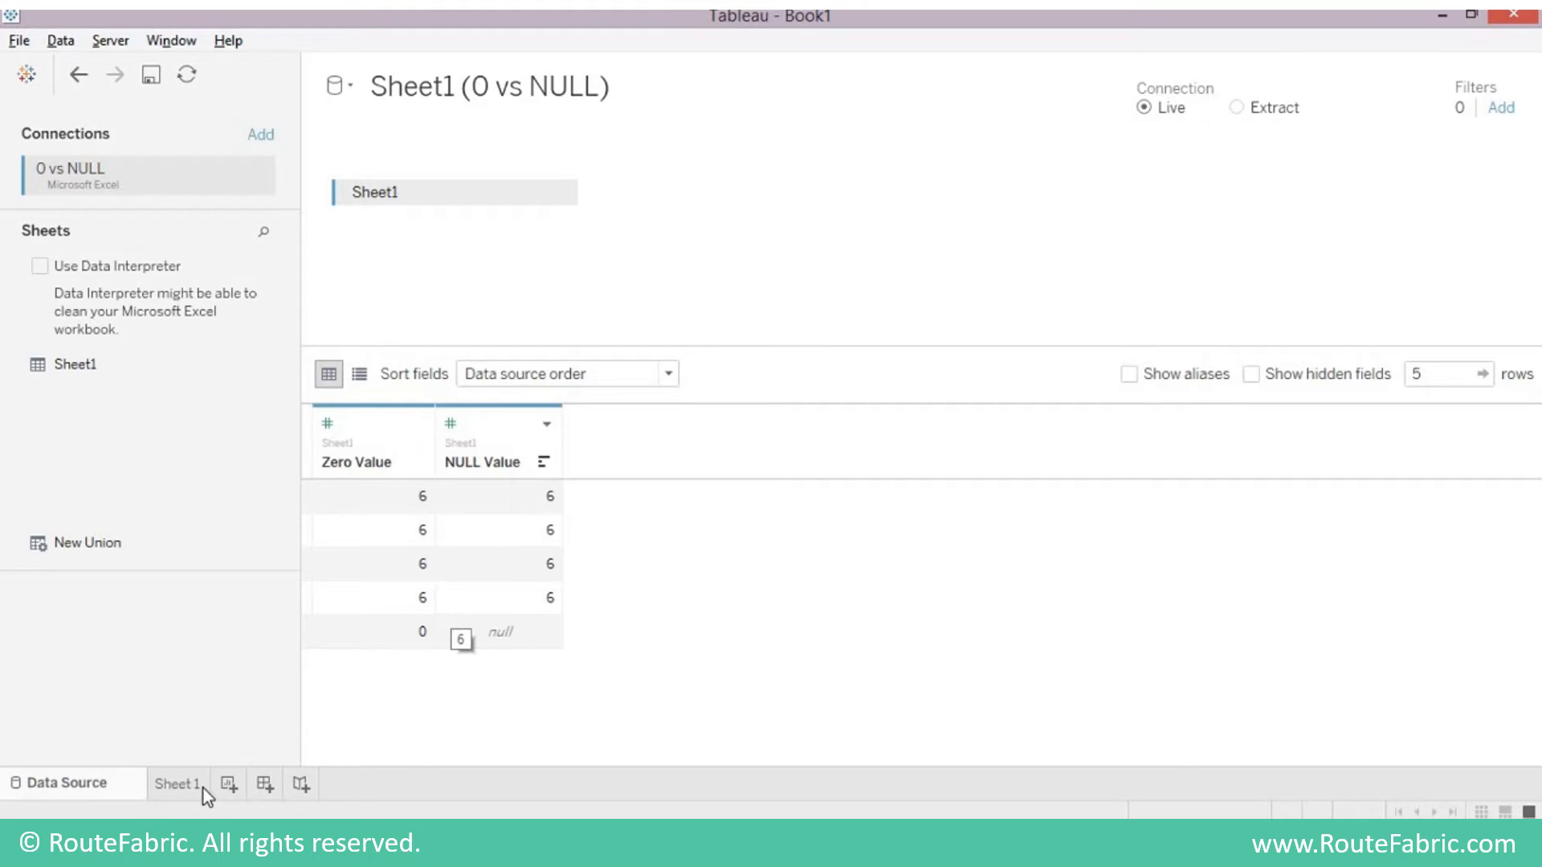
Add a new worksheet and plot NULL Value on the rows against Zero Value on the columns.
{"action": "left_click", "coordinate": [227, 784]}
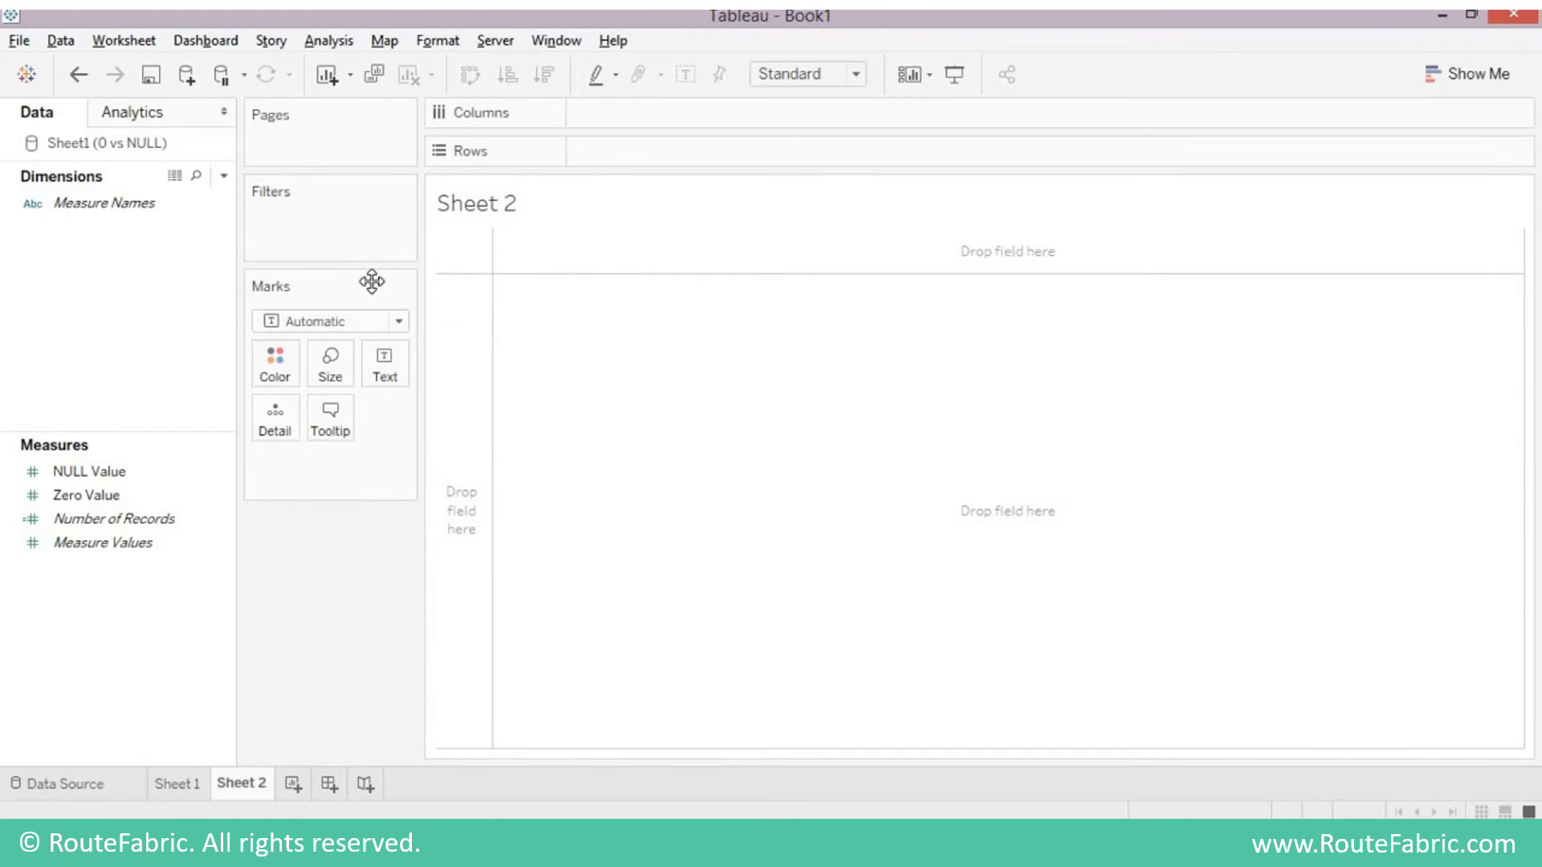
{"action": "left_click", "coordinate": [120, 519]}
{"action": "left_click", "coordinate": [132, 493]}
{"action": "left_click", "coordinate": [137, 472]}
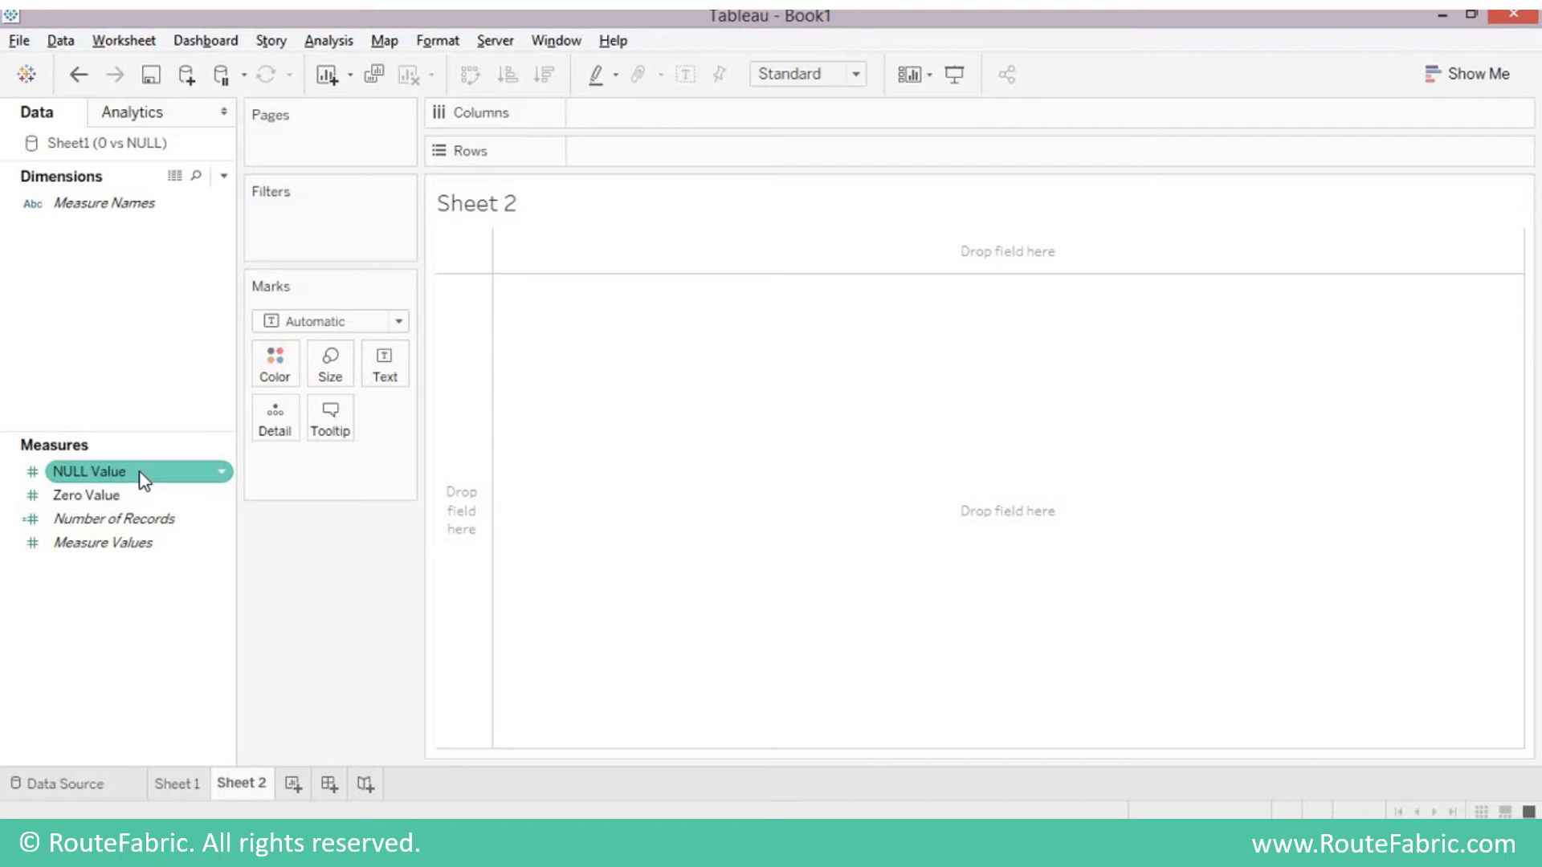
{"action": "double_click", "coordinate": [121, 472]}
{"action": "left_click", "coordinate": [137, 494]}
{"action": "double_click", "coordinate": [137, 494]}
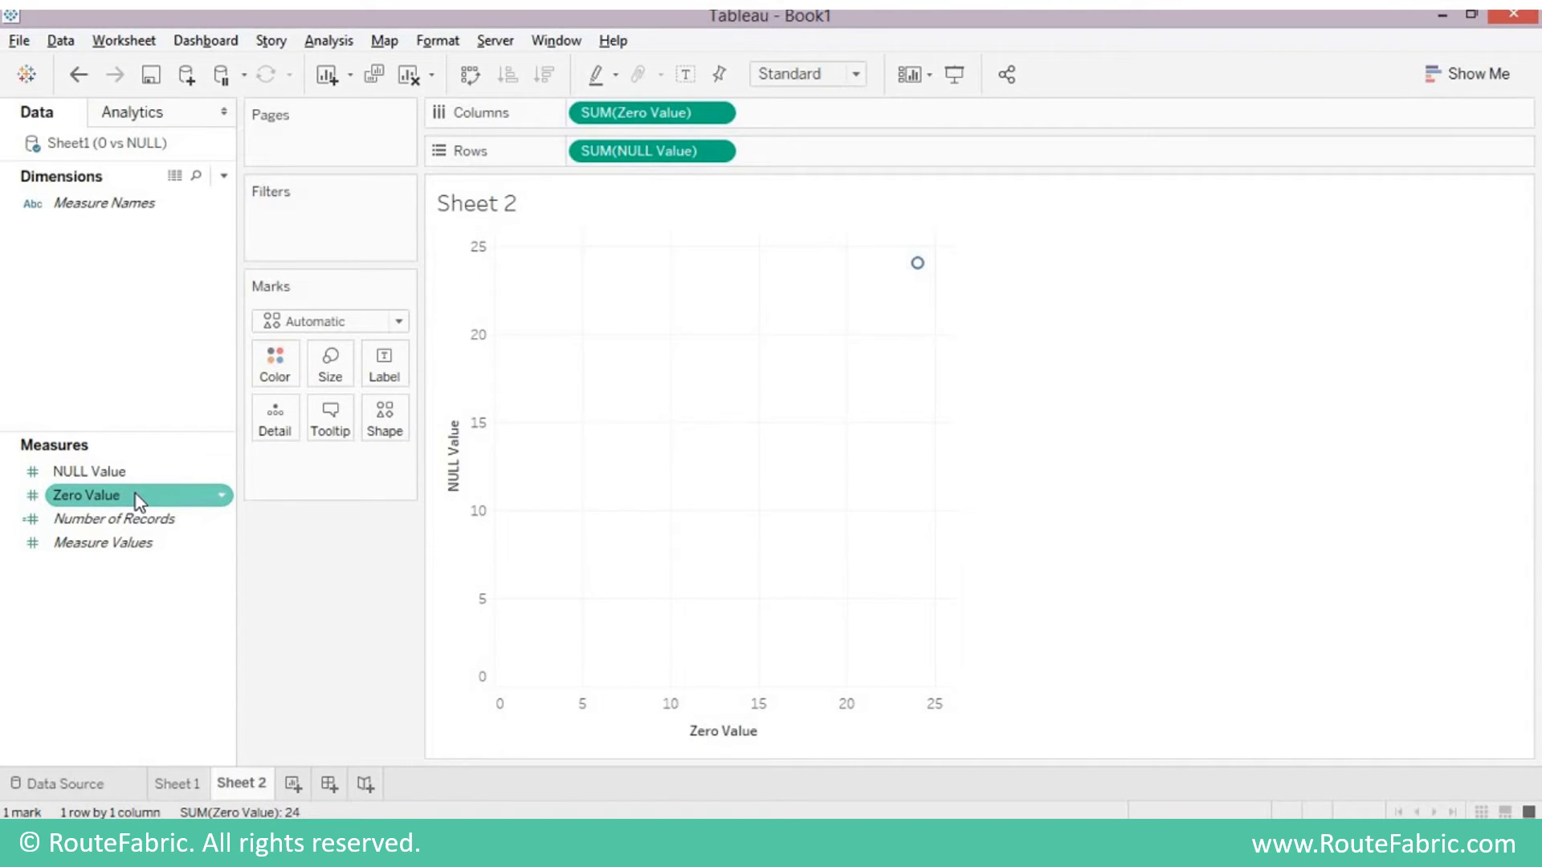
{"action": "left_click", "coordinate": [334, 454]}
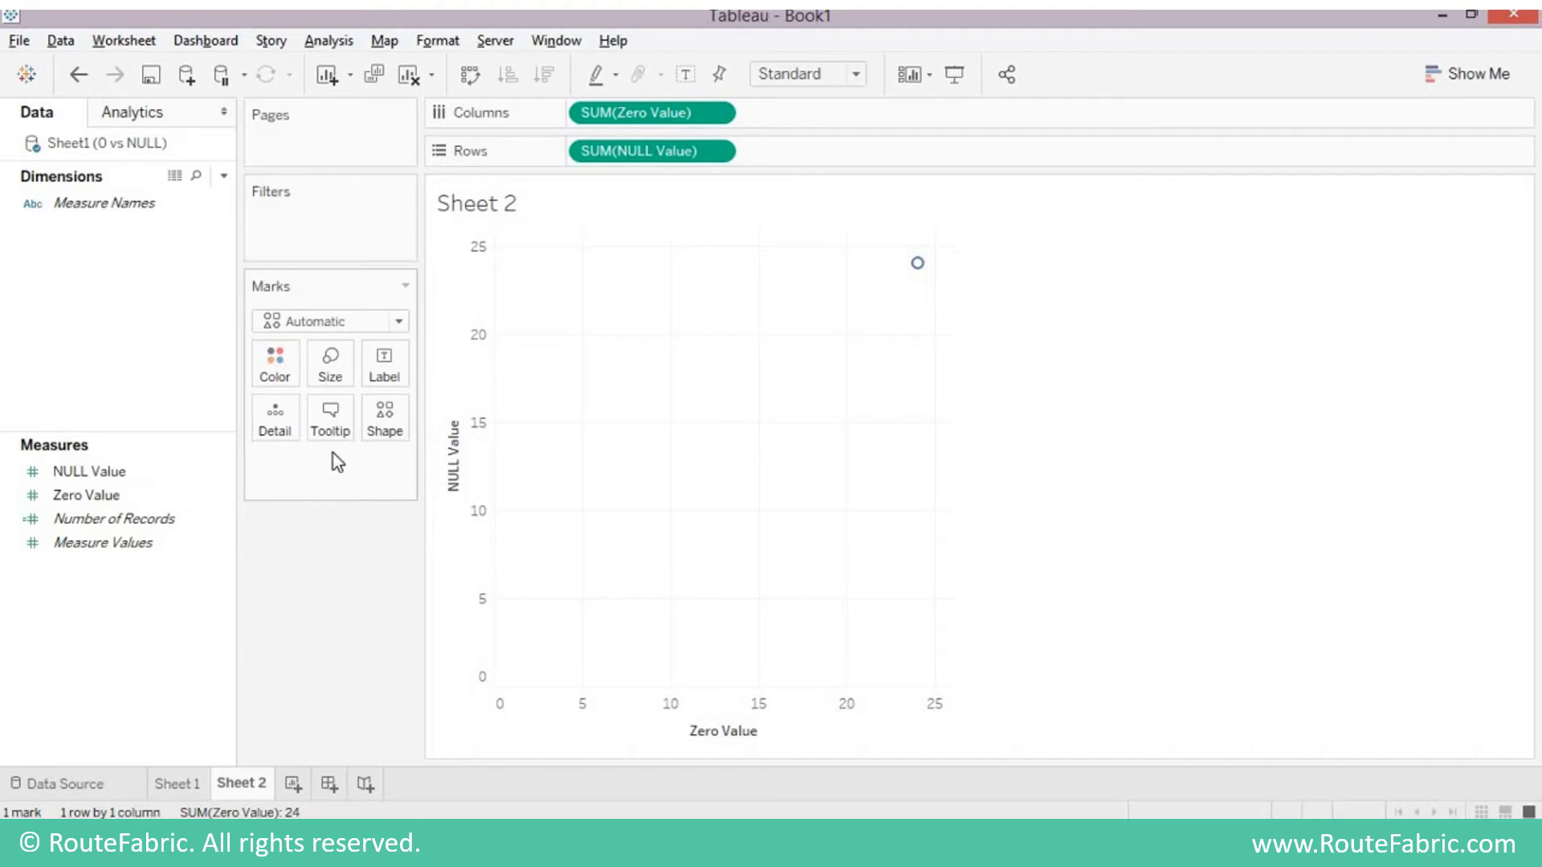
Change the aggregation of both NULL Value and Zero Value to Average.
{"action": "left_click", "coordinate": [723, 154]}
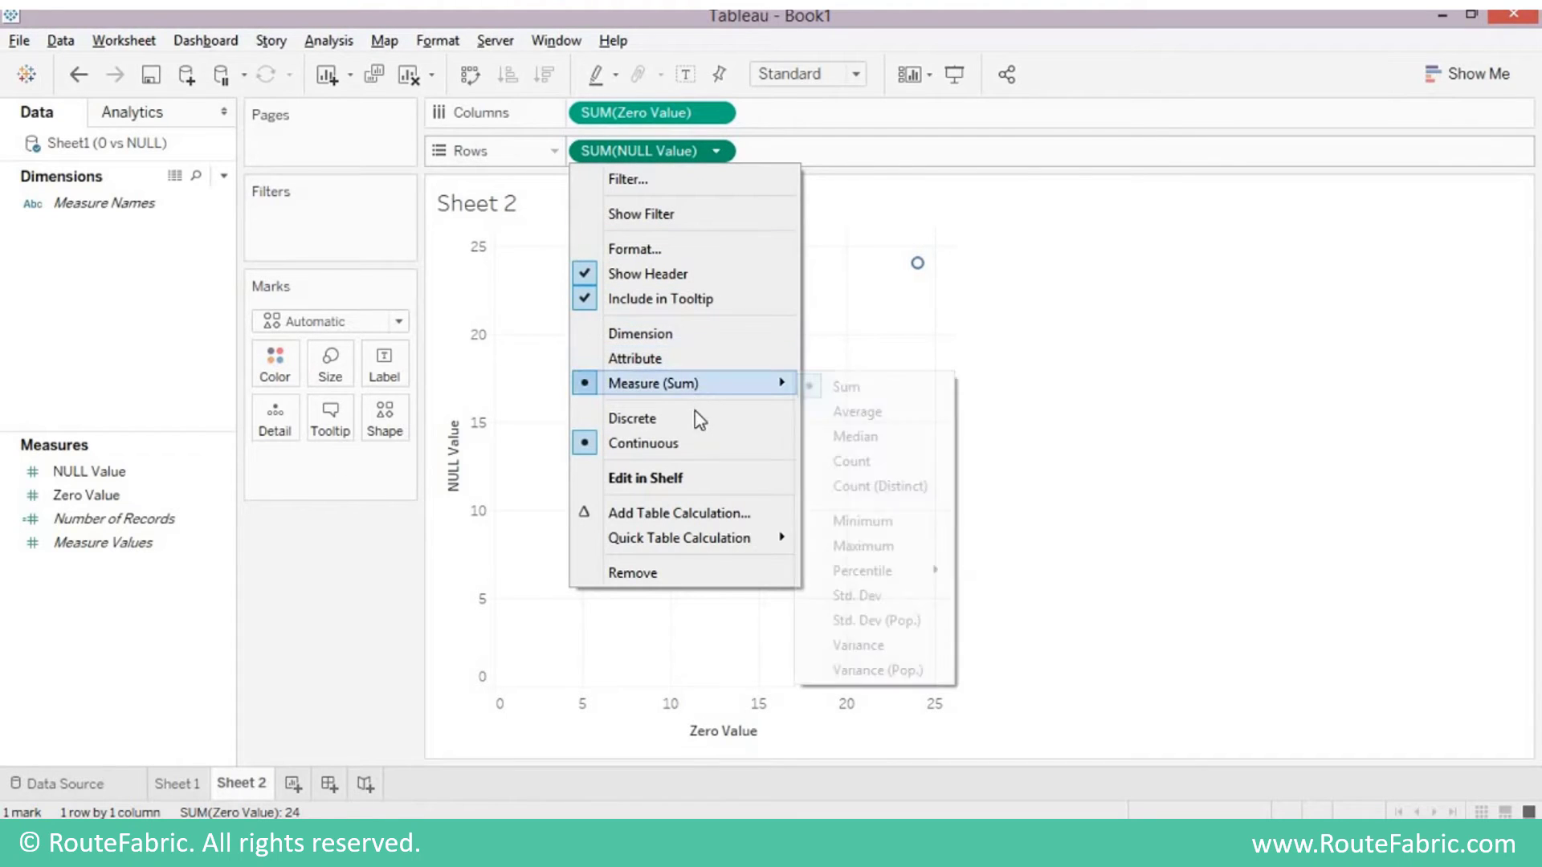
{"action": "left_click", "coordinate": [853, 412]}
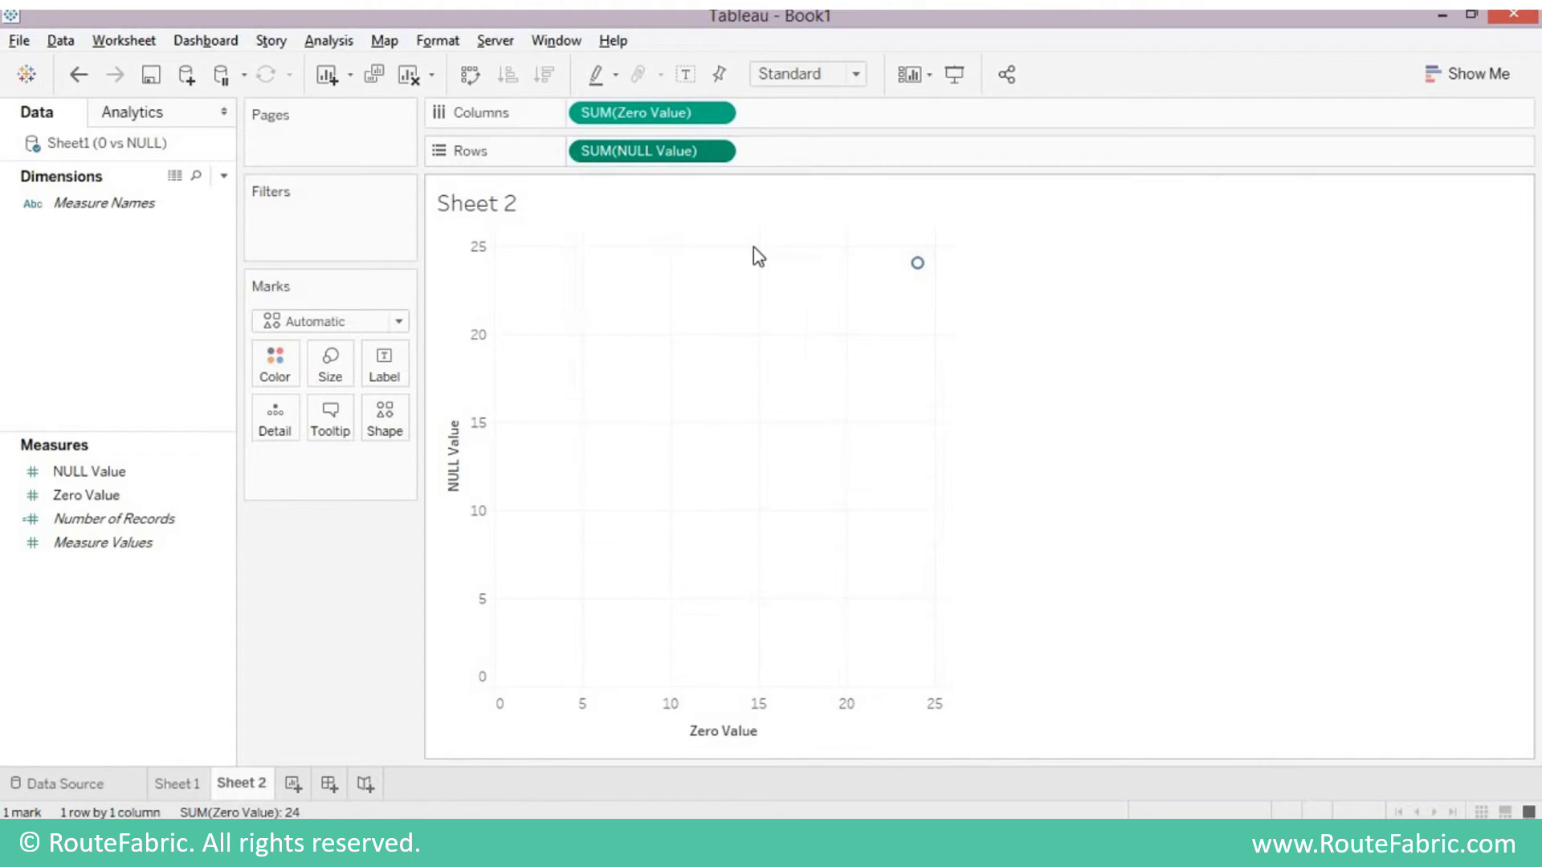
{"action": "left_click", "coordinate": [714, 114]}
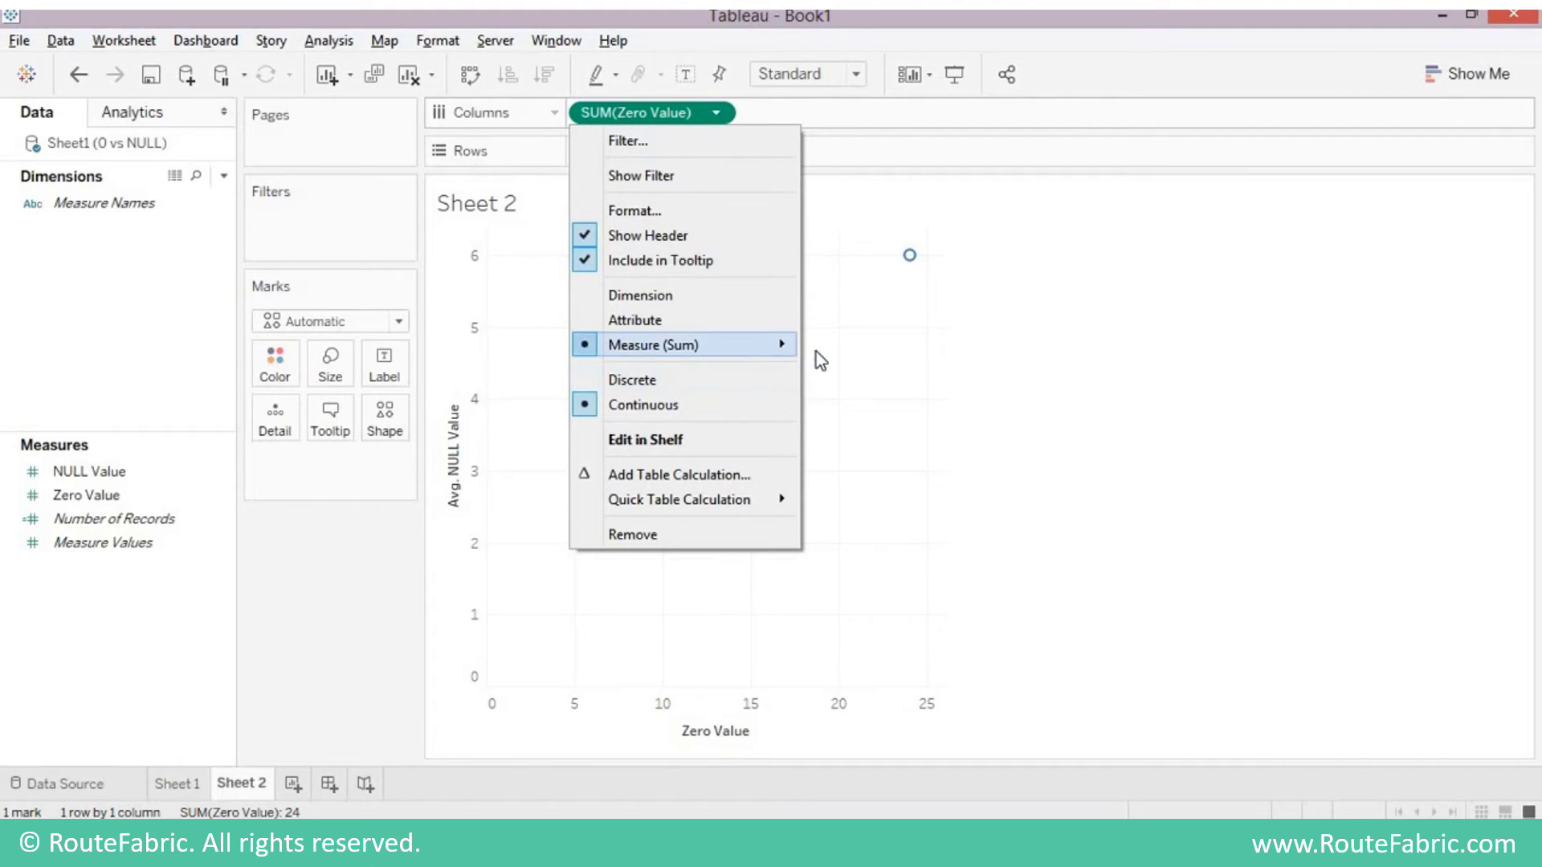
{"action": "mouse_move", "coordinate": [816, 352]}
{"action": "left_click", "coordinate": [849, 379]}
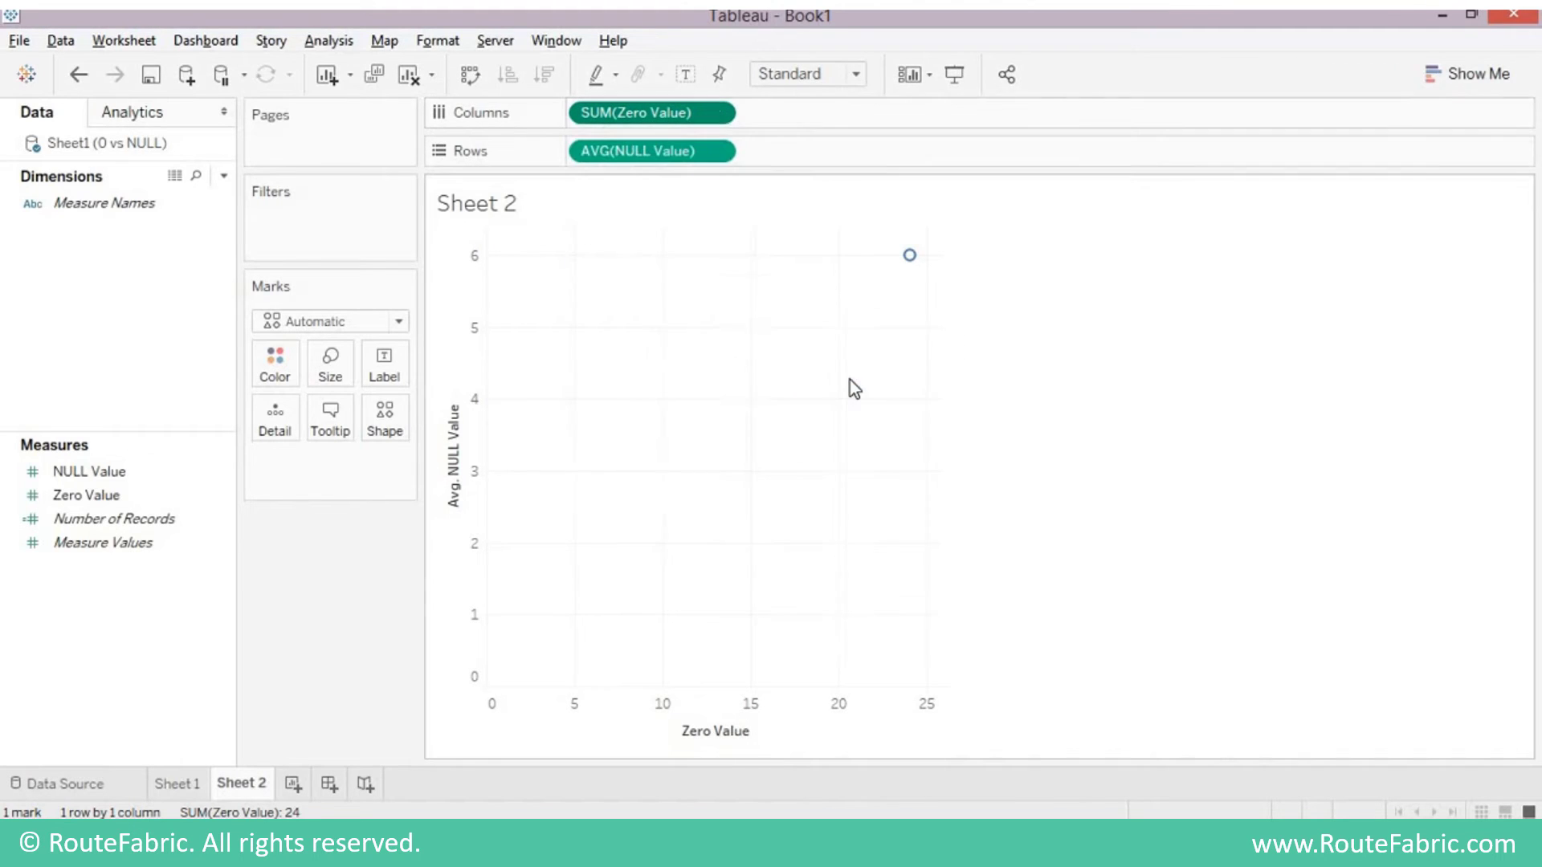
Convert the scatter plot of the average NULL Value and average Zero Value into a text table with Show Me.
{"action": "left_click", "coordinate": [1466, 84]}
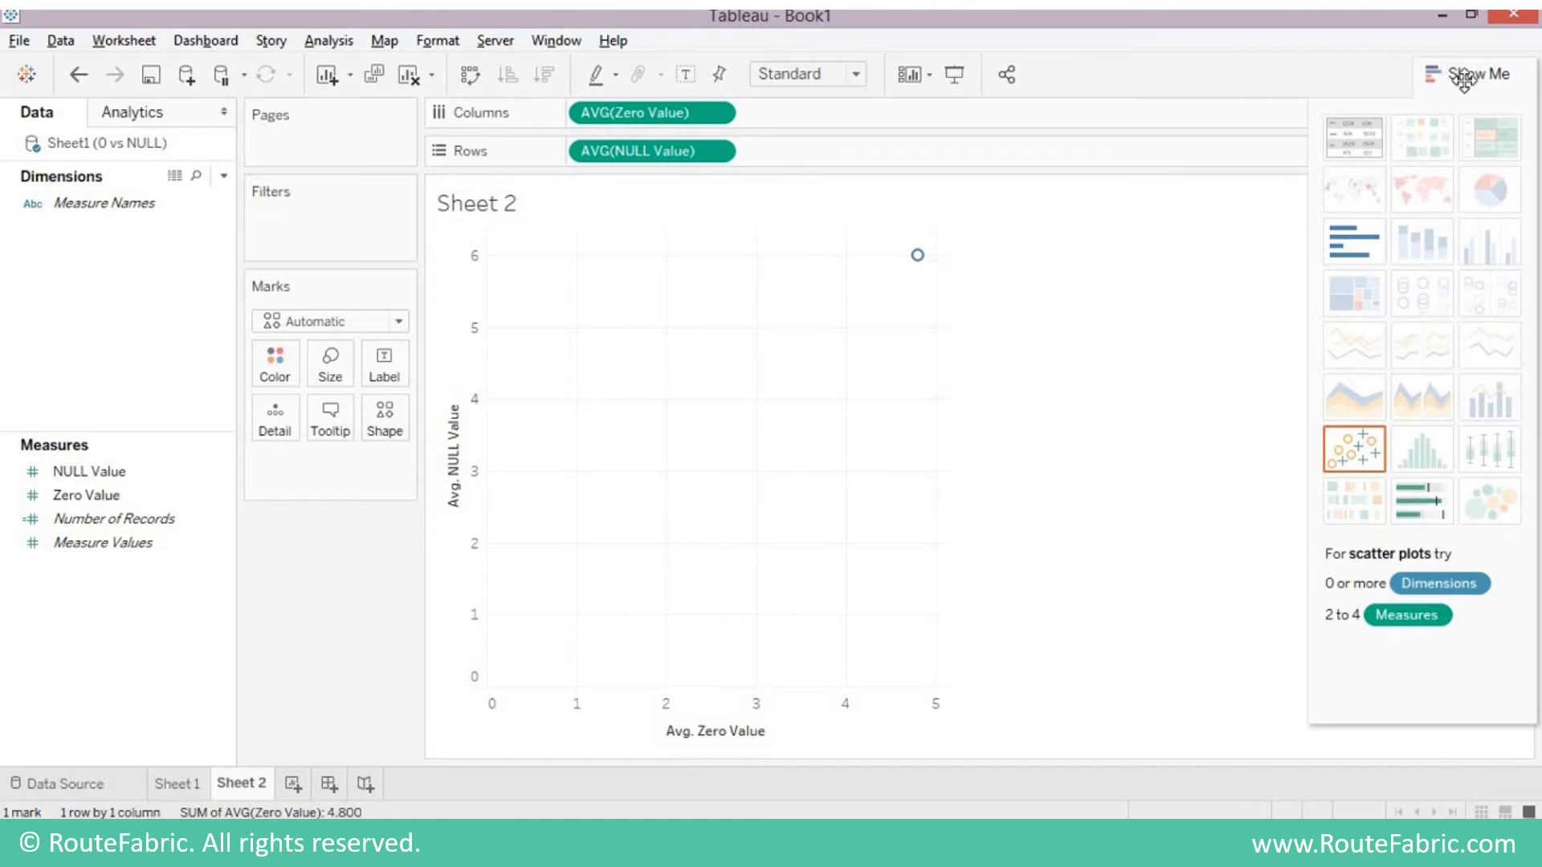
{"action": "left_click", "coordinate": [1373, 147]}
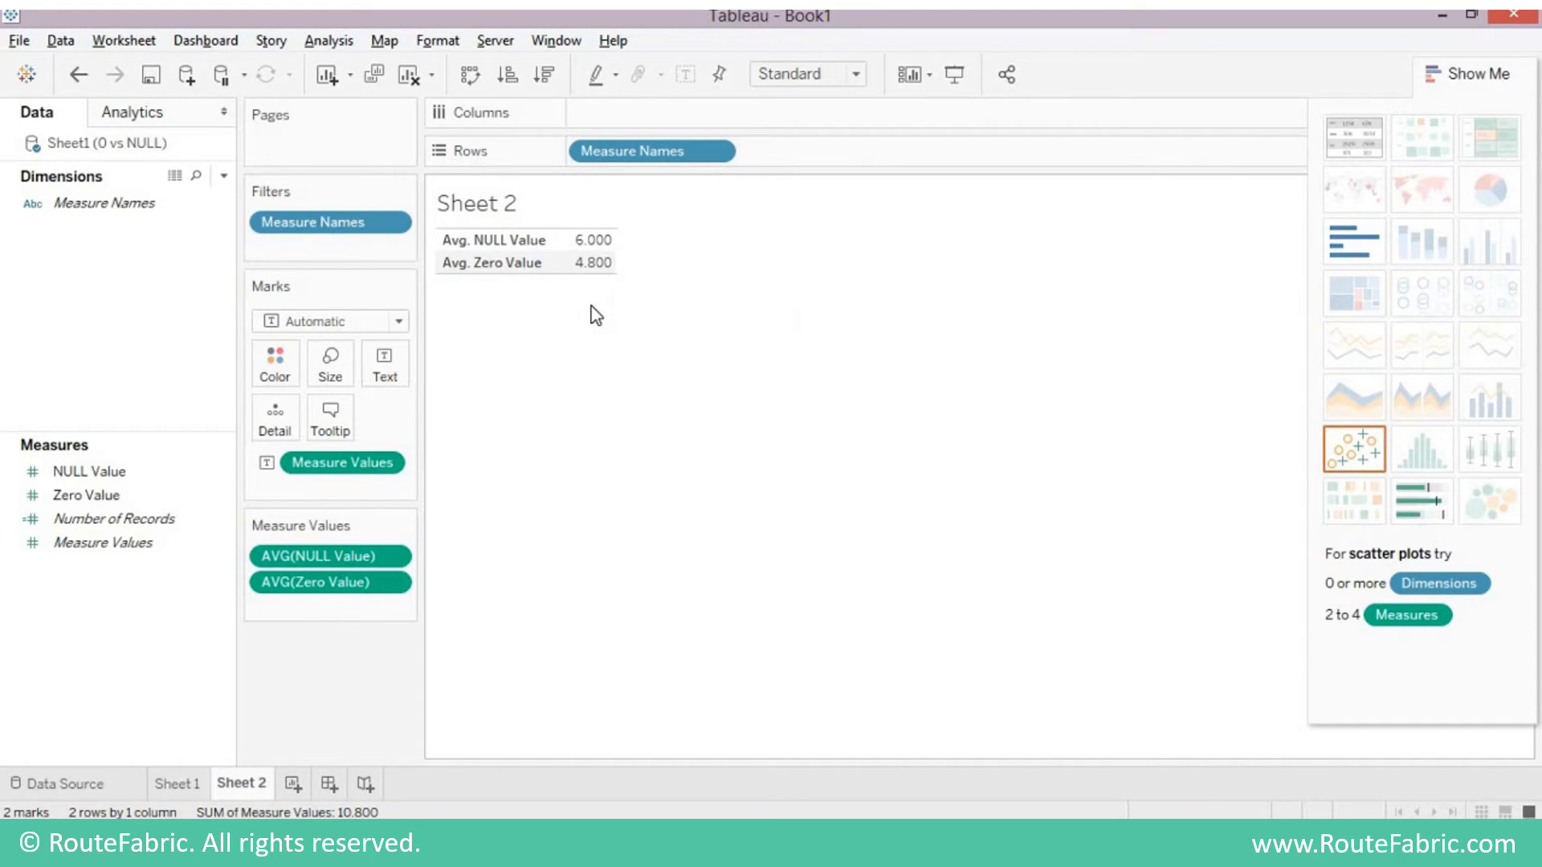
{"action": "mouse_move", "coordinate": [596, 254]}
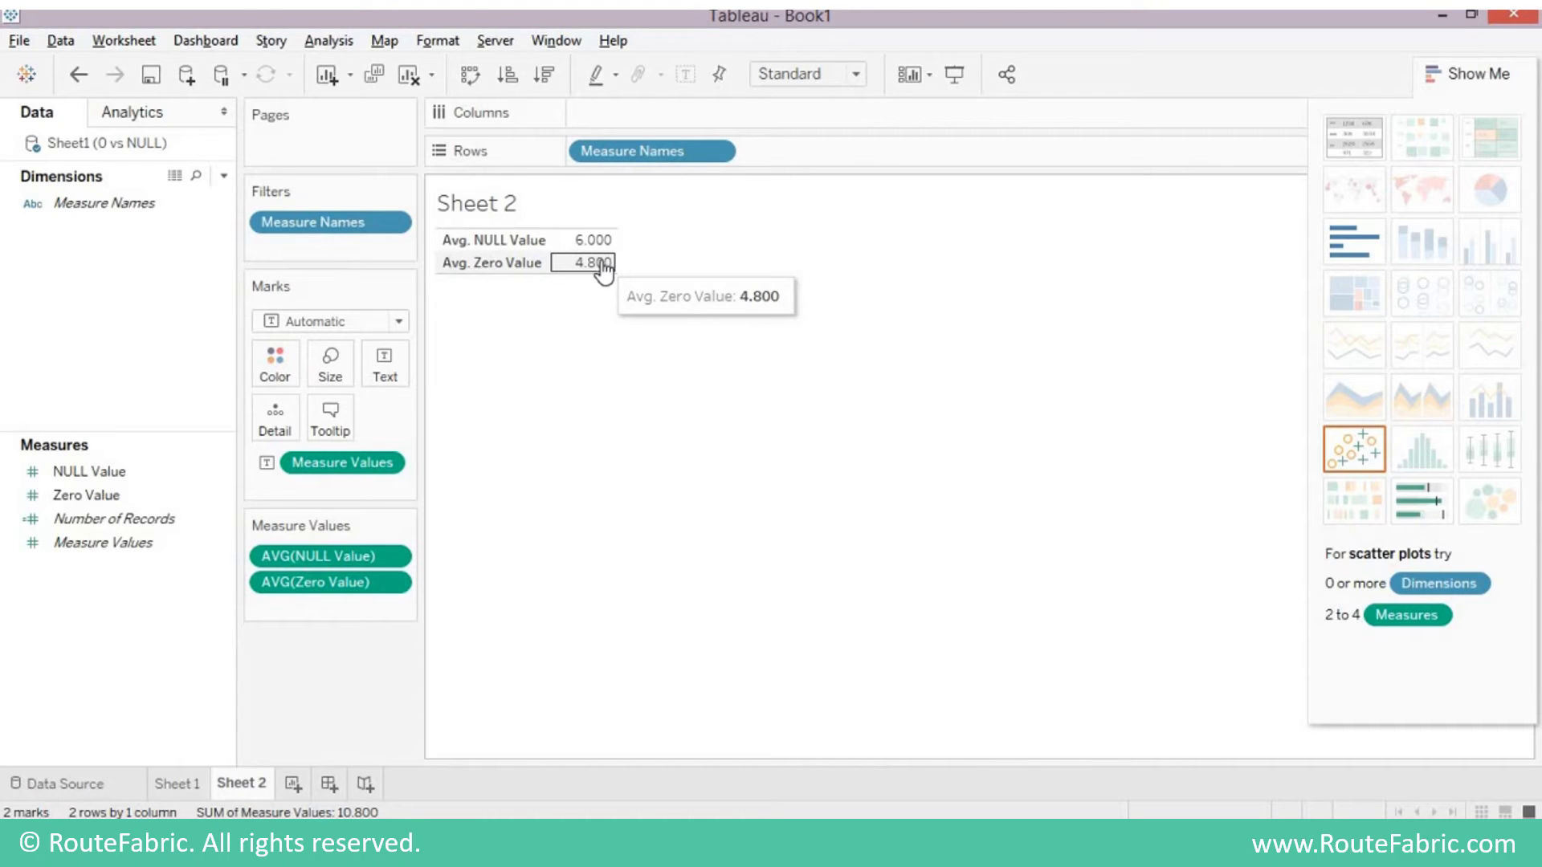
{"action": "left_click", "coordinate": [623, 355]}
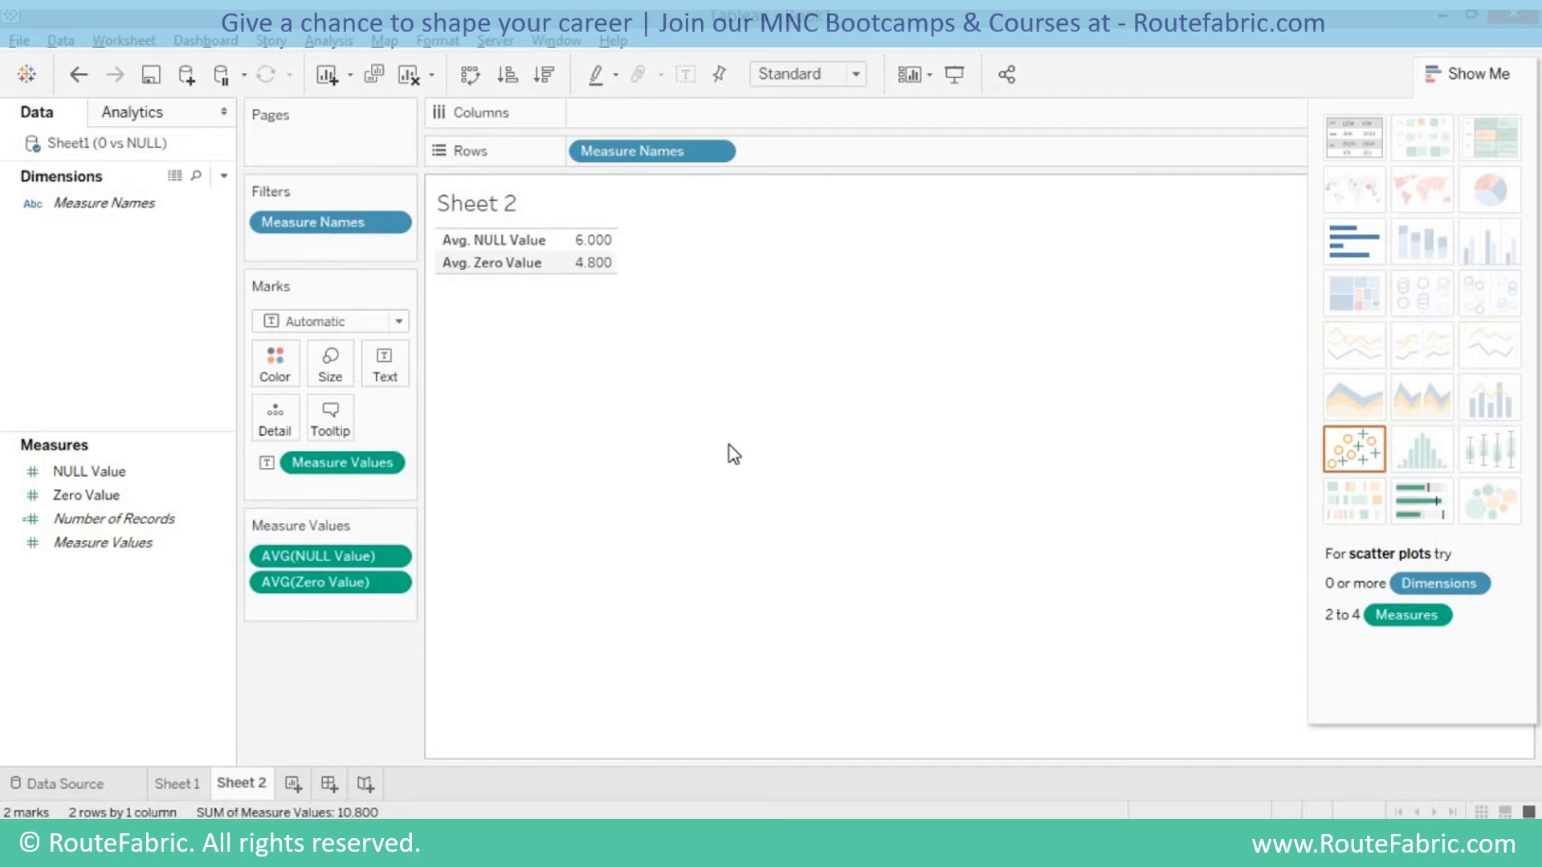
Clear Sheet 2 of all its fields and close the Sheet1 (0 vs NULL) data source.
{"action": "left_click_drag", "start_coordinate": [634, 157], "coordinate": [273, 654]}
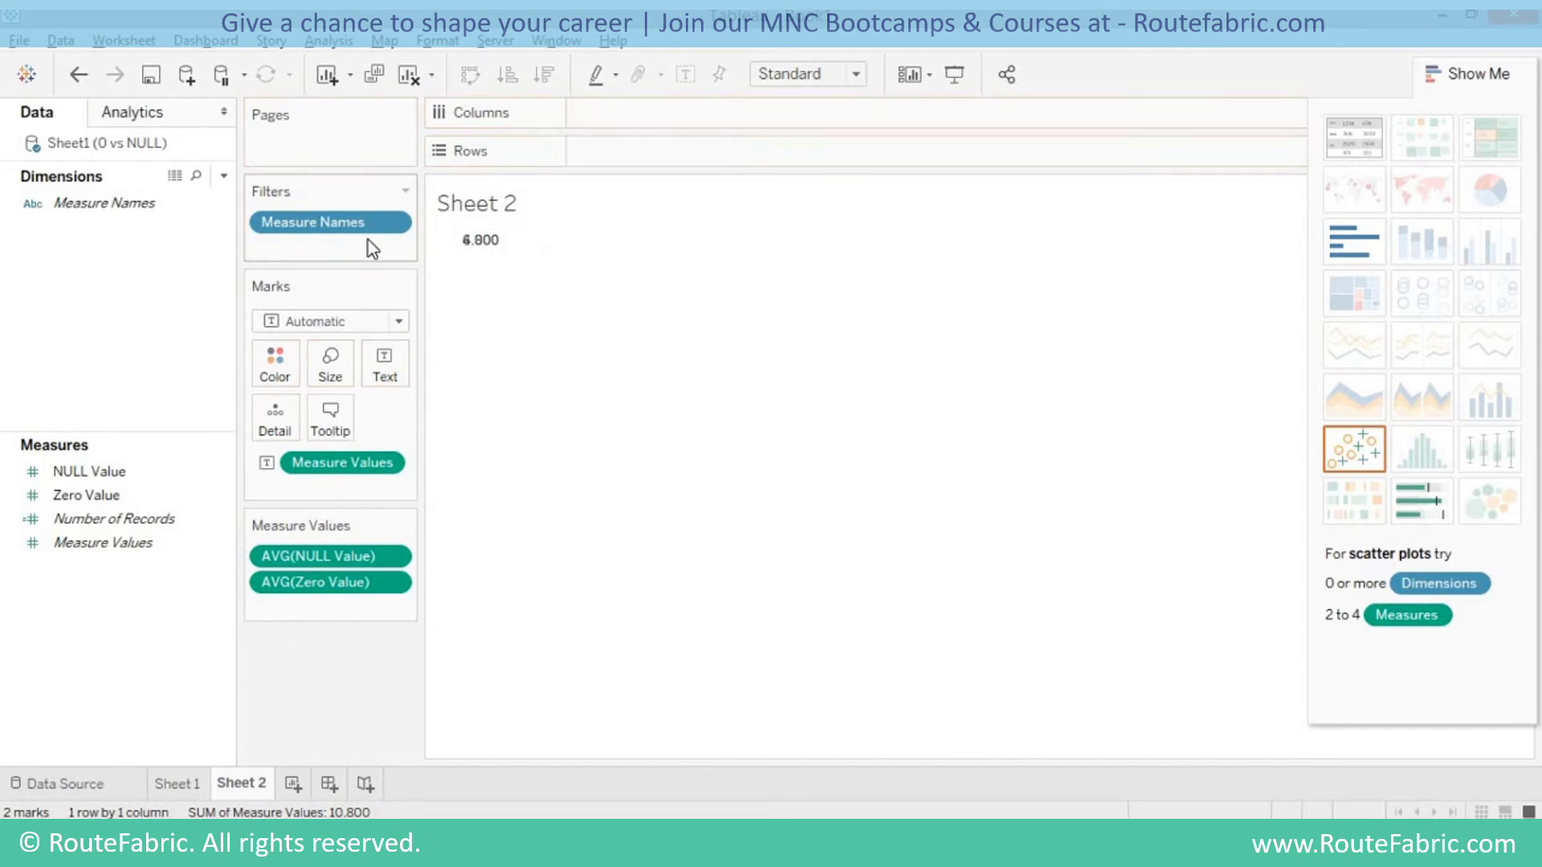
{"action": "left_click", "coordinate": [409, 74]}
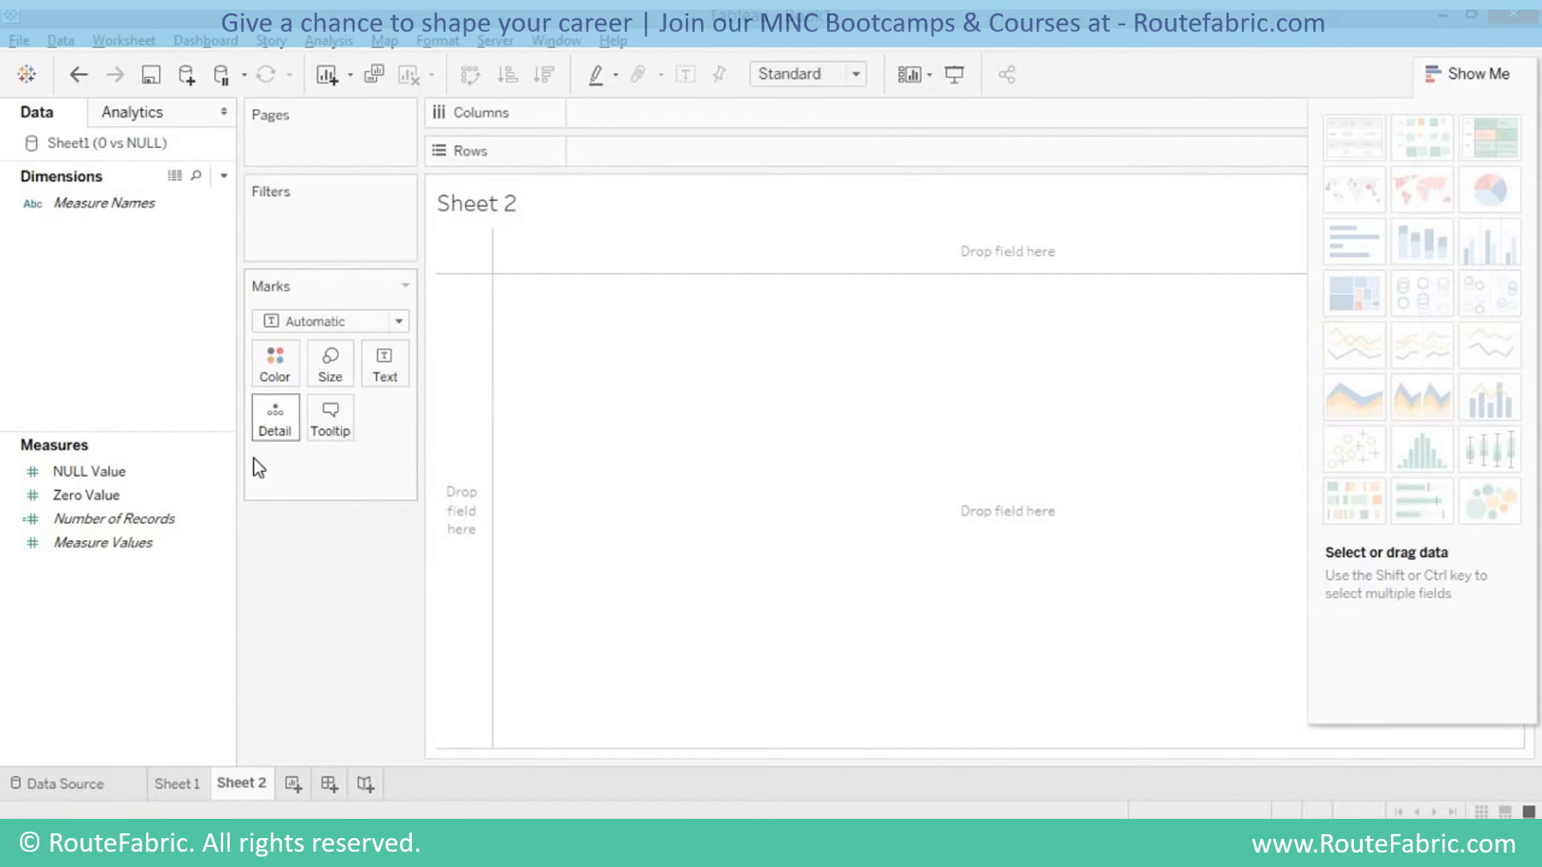
{"action": "left_click", "coordinate": [99, 207]}
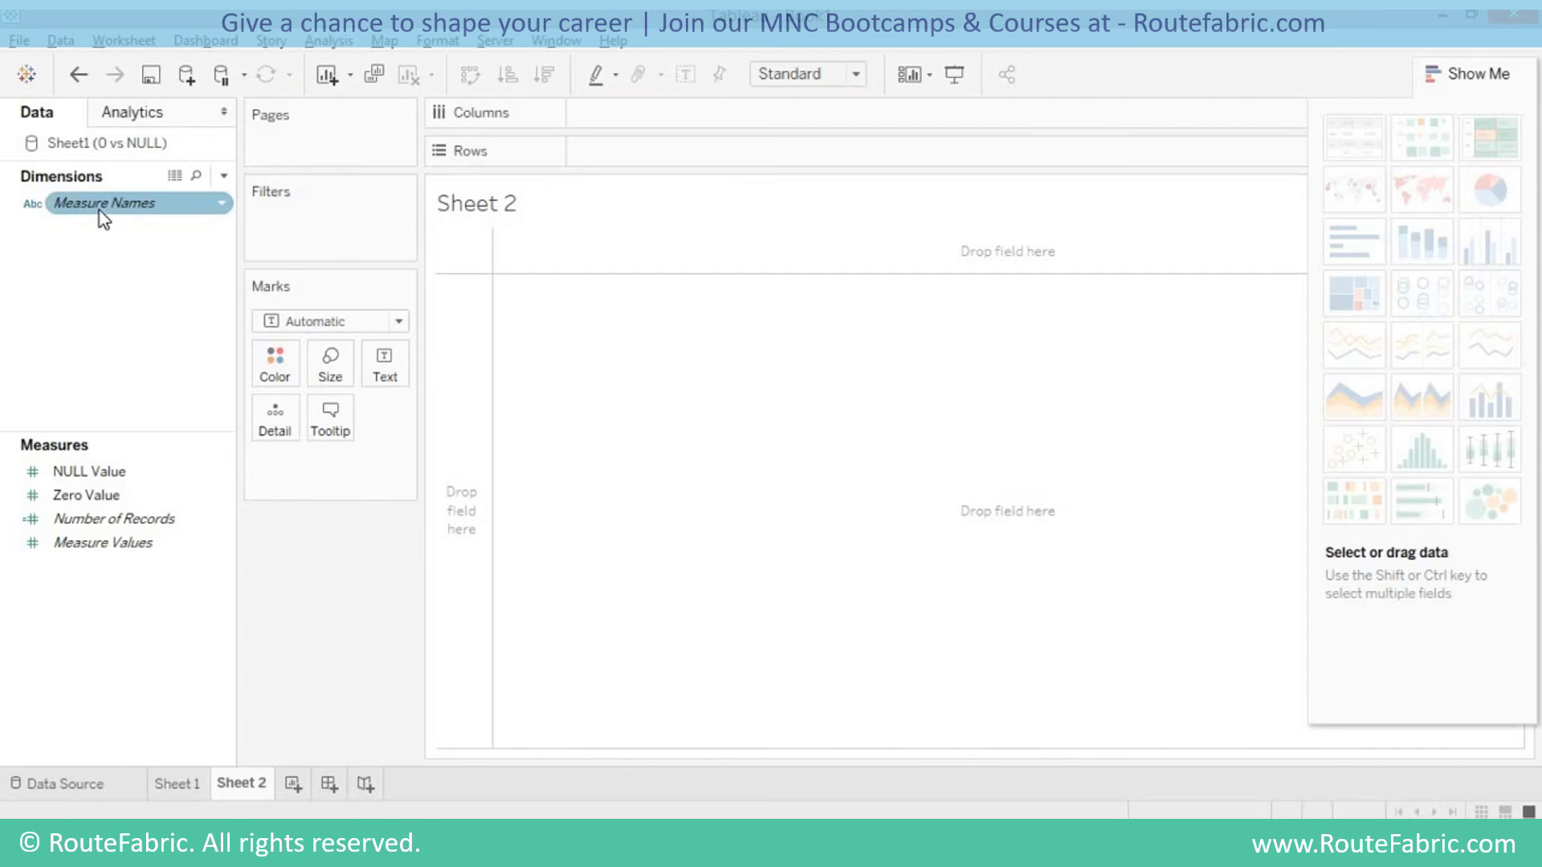
{"action": "left_click", "coordinate": [75, 249]}
{"action": "right_click", "coordinate": [125, 143]}
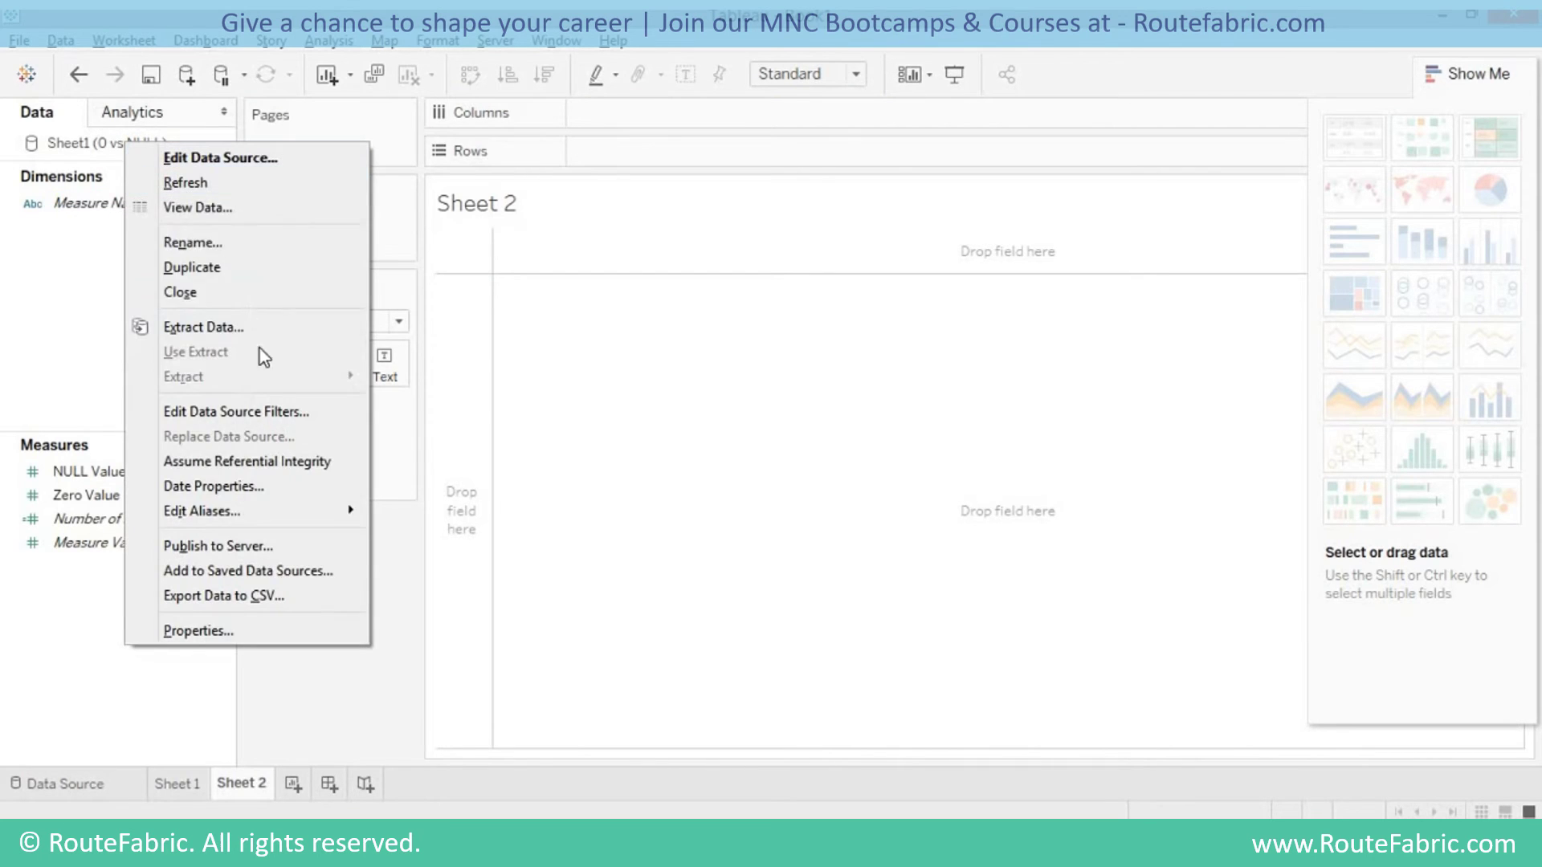
{"action": "left_click", "coordinate": [239, 287]}
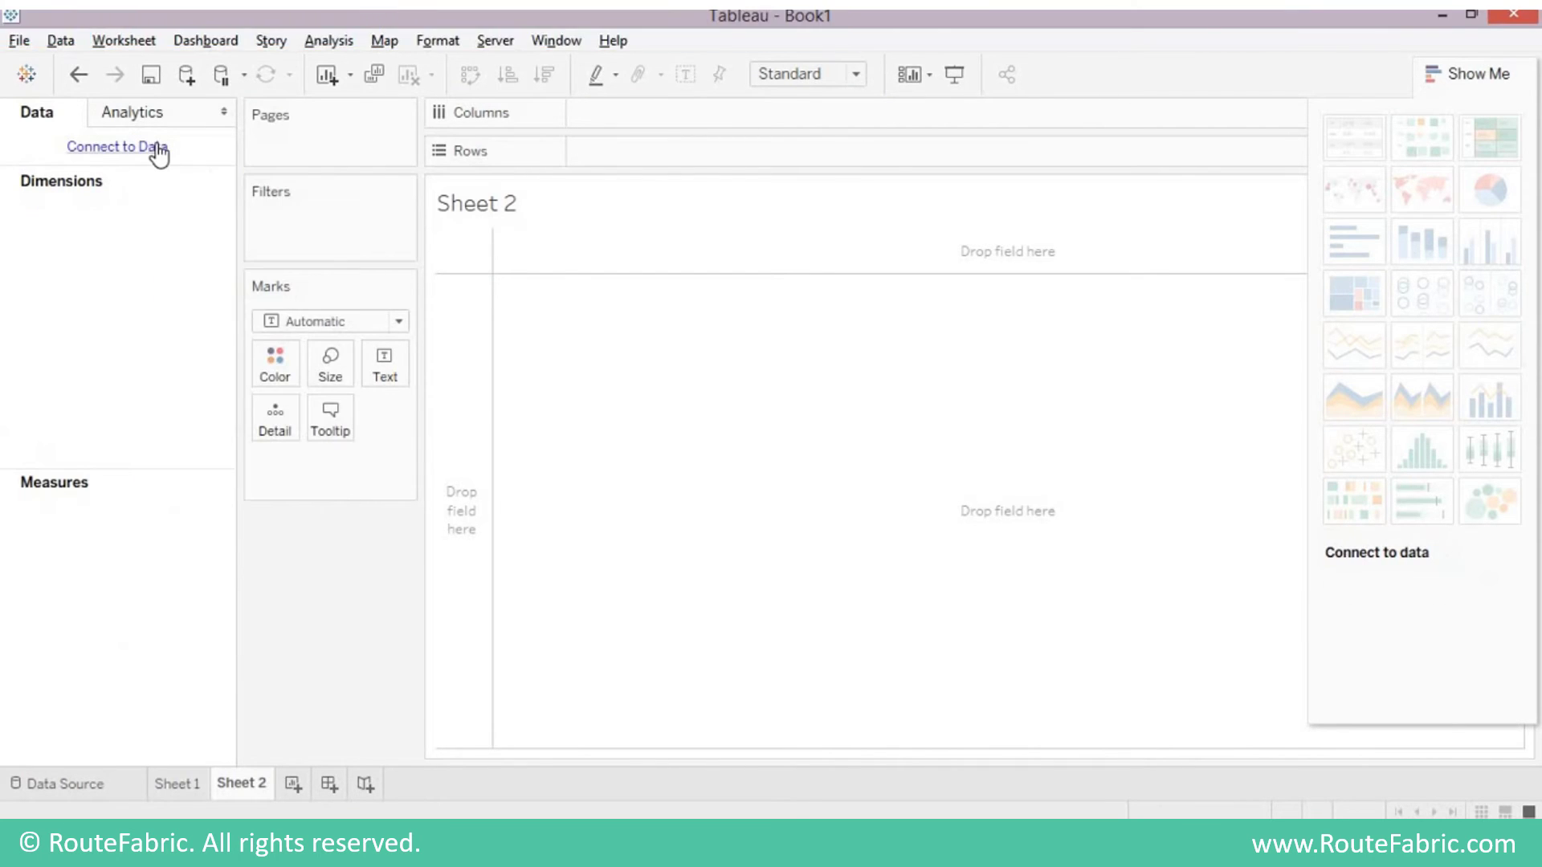
Connect to the Excel workbook Sample - Superstore.xls and load its Orders sheet for use in Sheet 1.
{"action": "left_click", "coordinate": [153, 151]}
{"action": "left_click", "coordinate": [258, 76]}
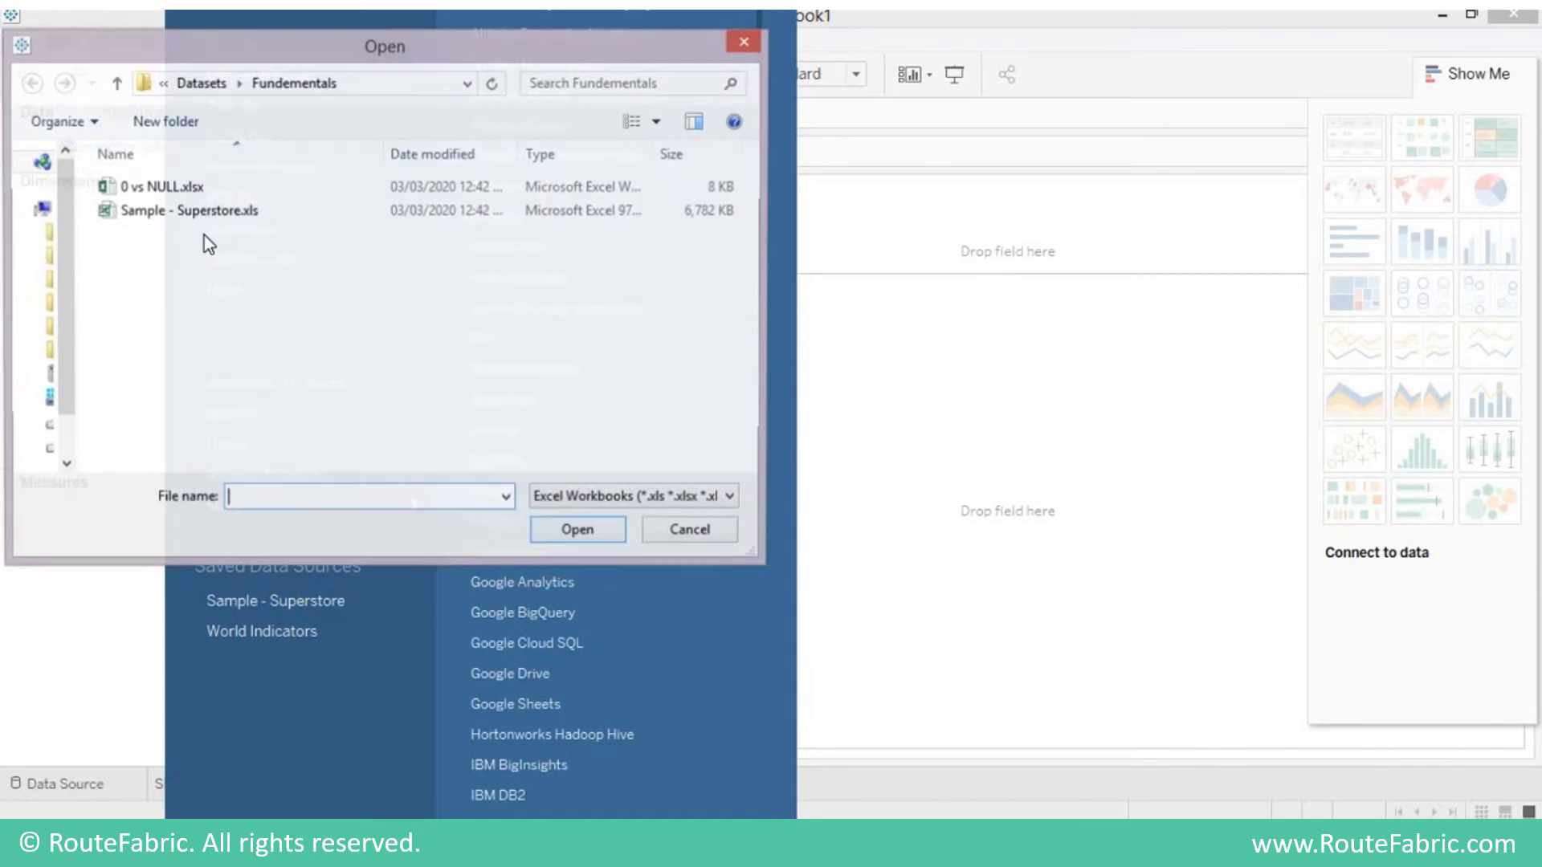
{"action": "double_click", "coordinate": [192, 212]}
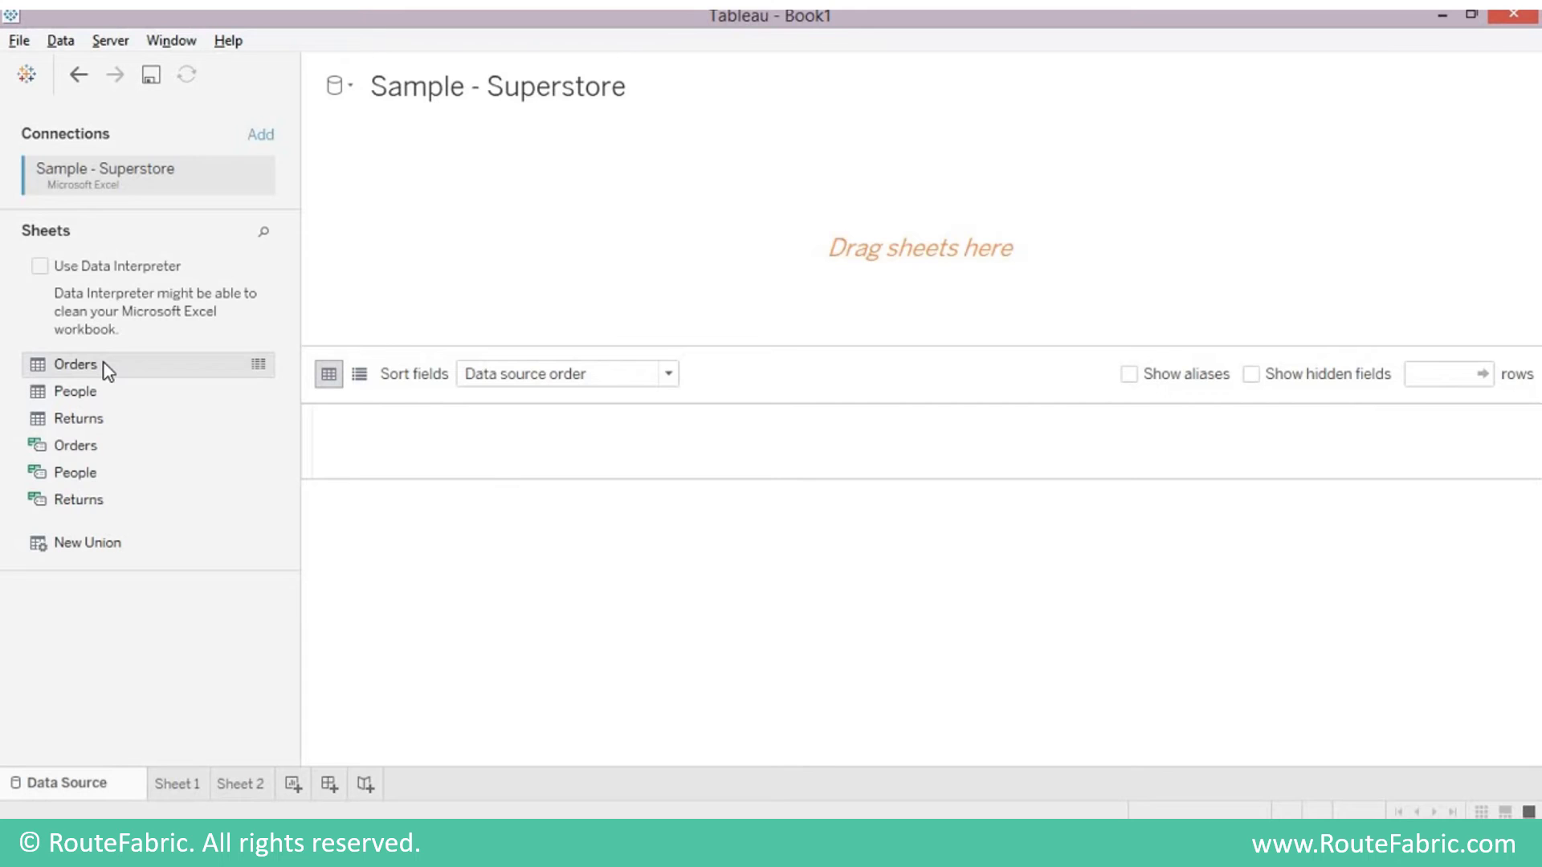
{"action": "double_click", "coordinate": [103, 363]}
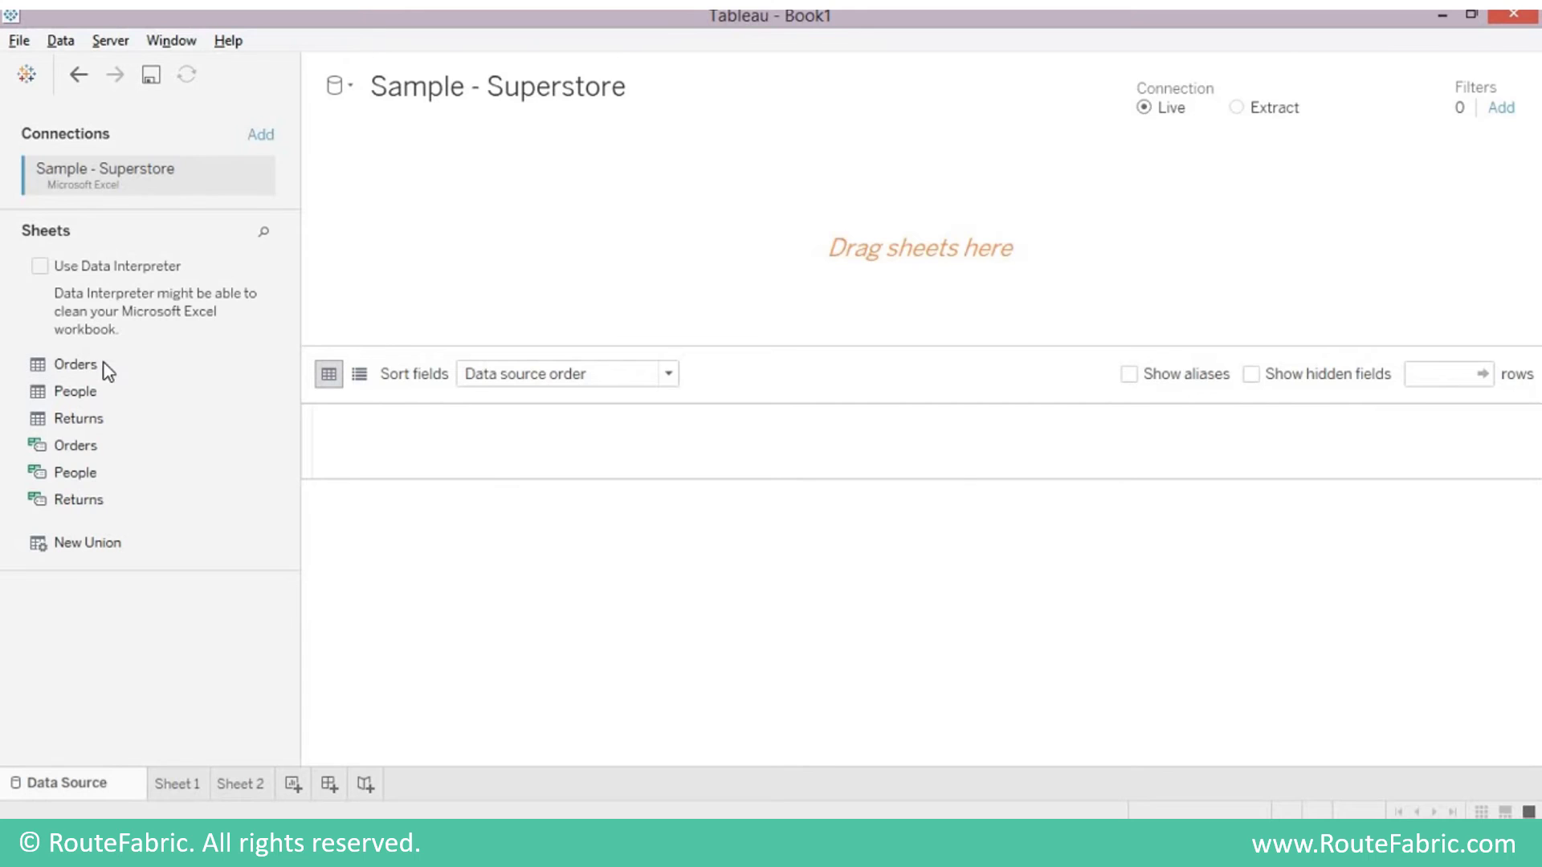
{"action": "left_click", "coordinate": [178, 783]}
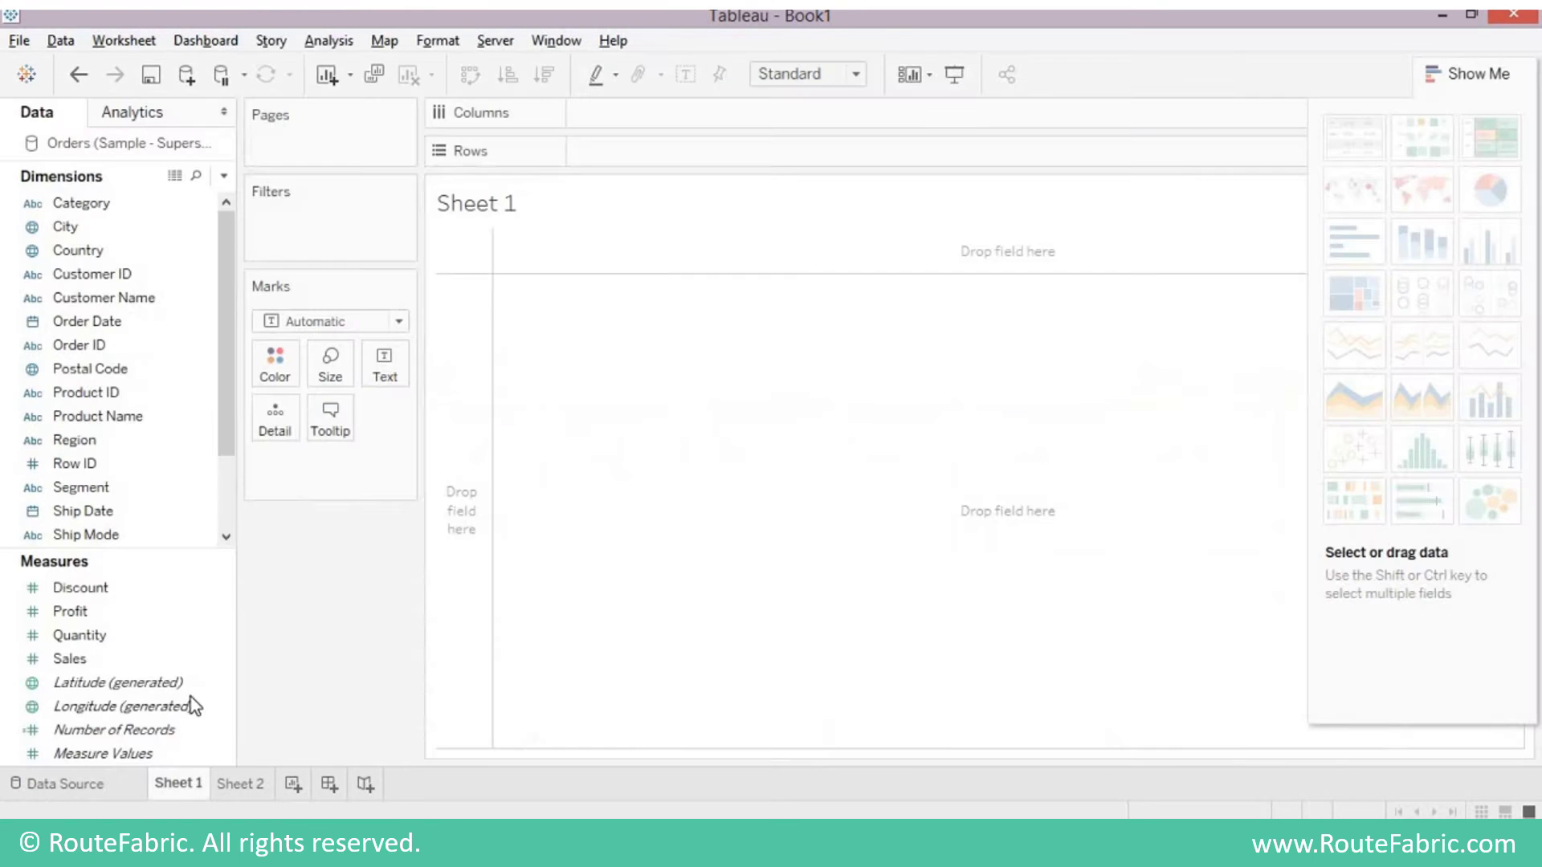
Plot Quantity on the rows against Sales on the columns as a scatter plot.
{"action": "left_click", "coordinate": [210, 344]}
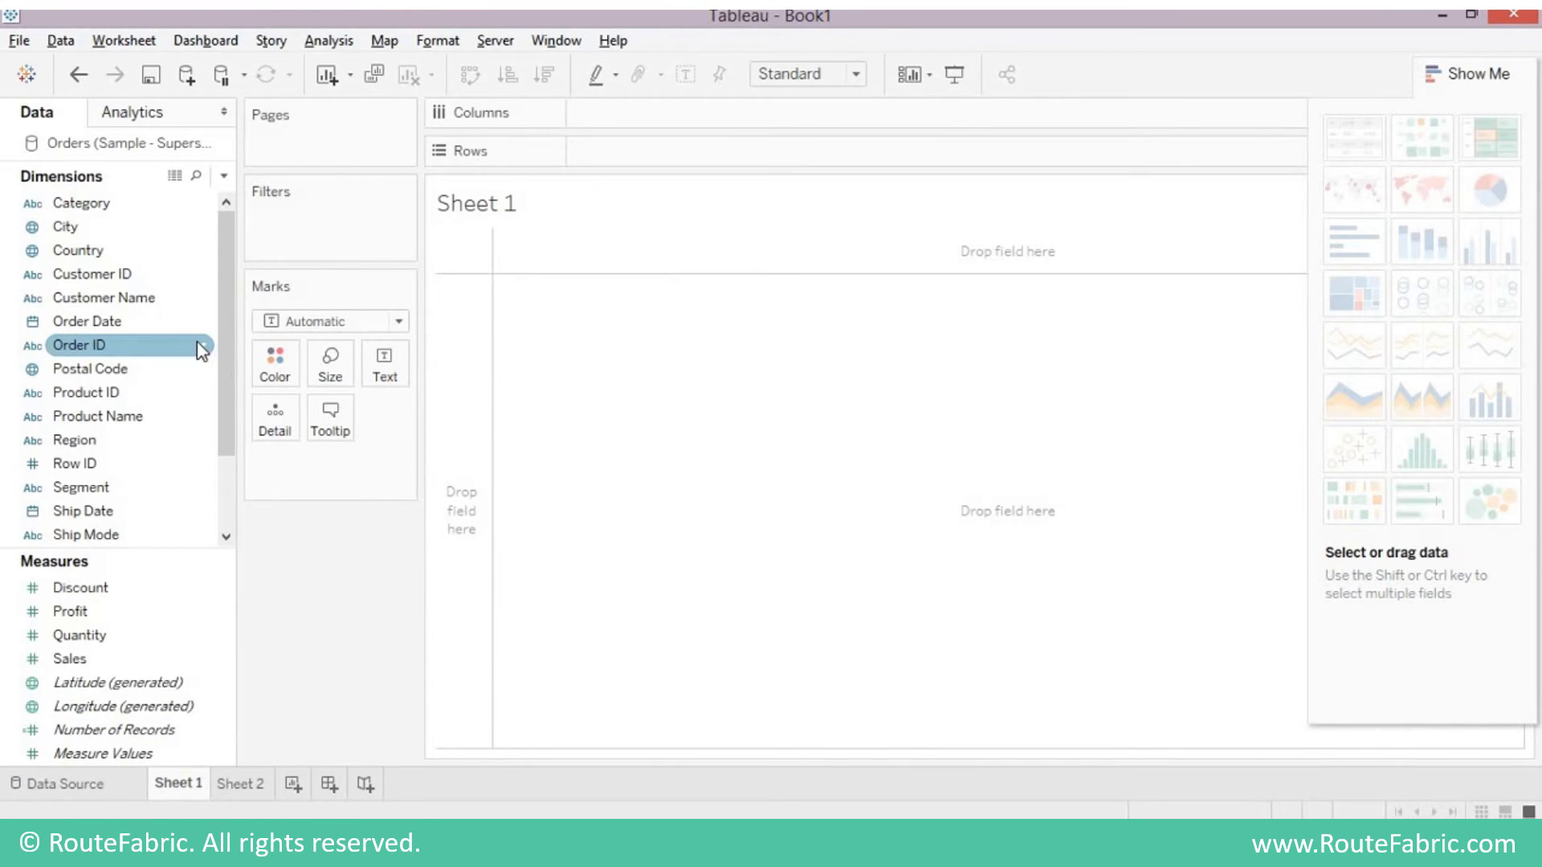
{"action": "double_click", "coordinate": [134, 639]}
{"action": "double_click", "coordinate": [121, 666]}
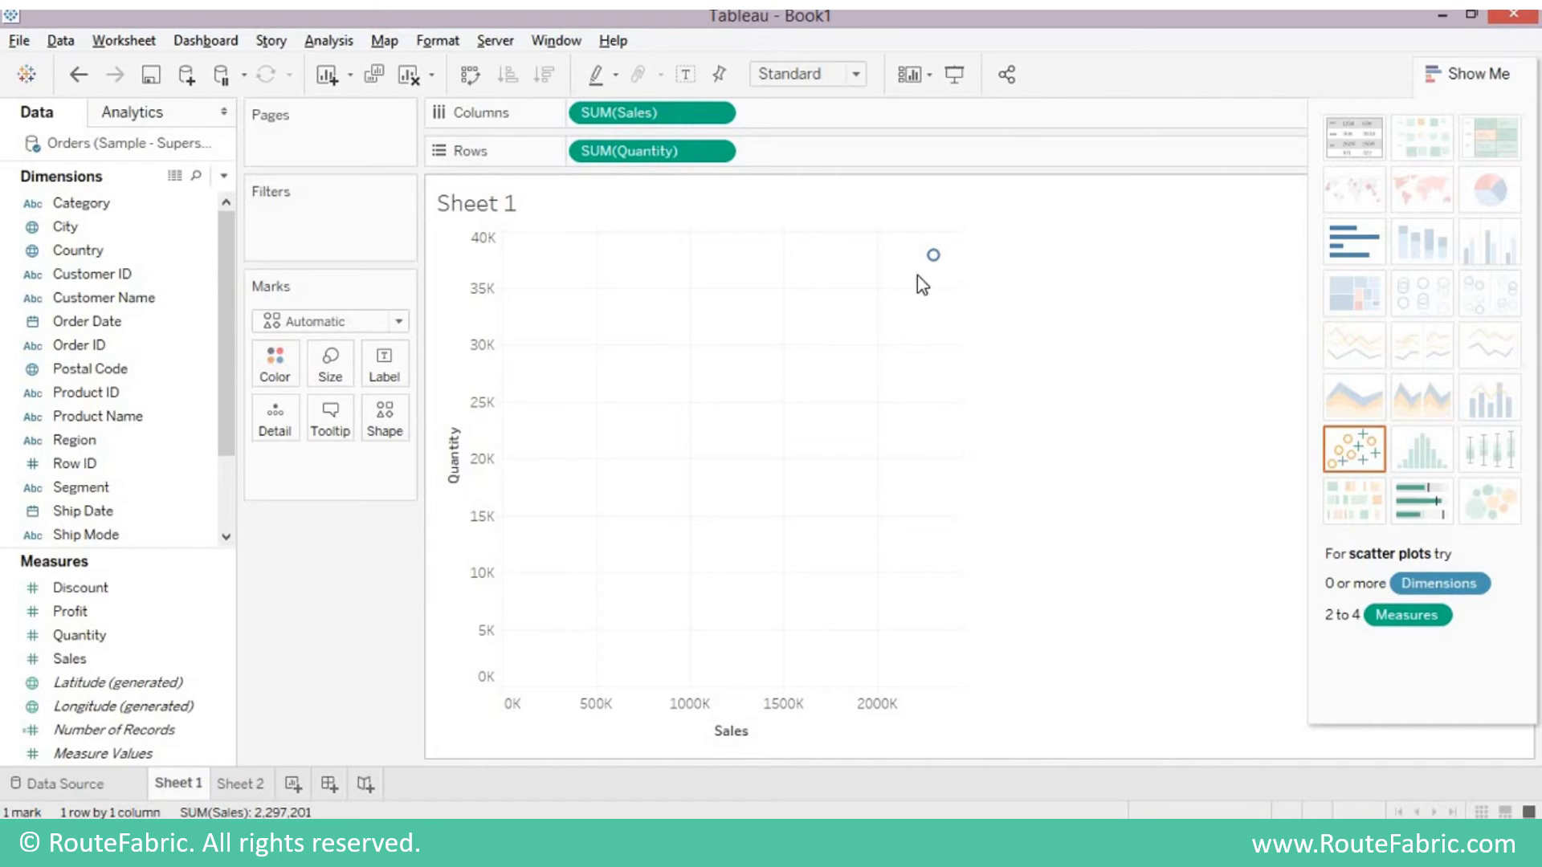
{"action": "mouse_move", "coordinate": [932, 257]}
Label the scatter plot mark with Sales and Quantity.
{"action": "left_click", "coordinate": [122, 614]}
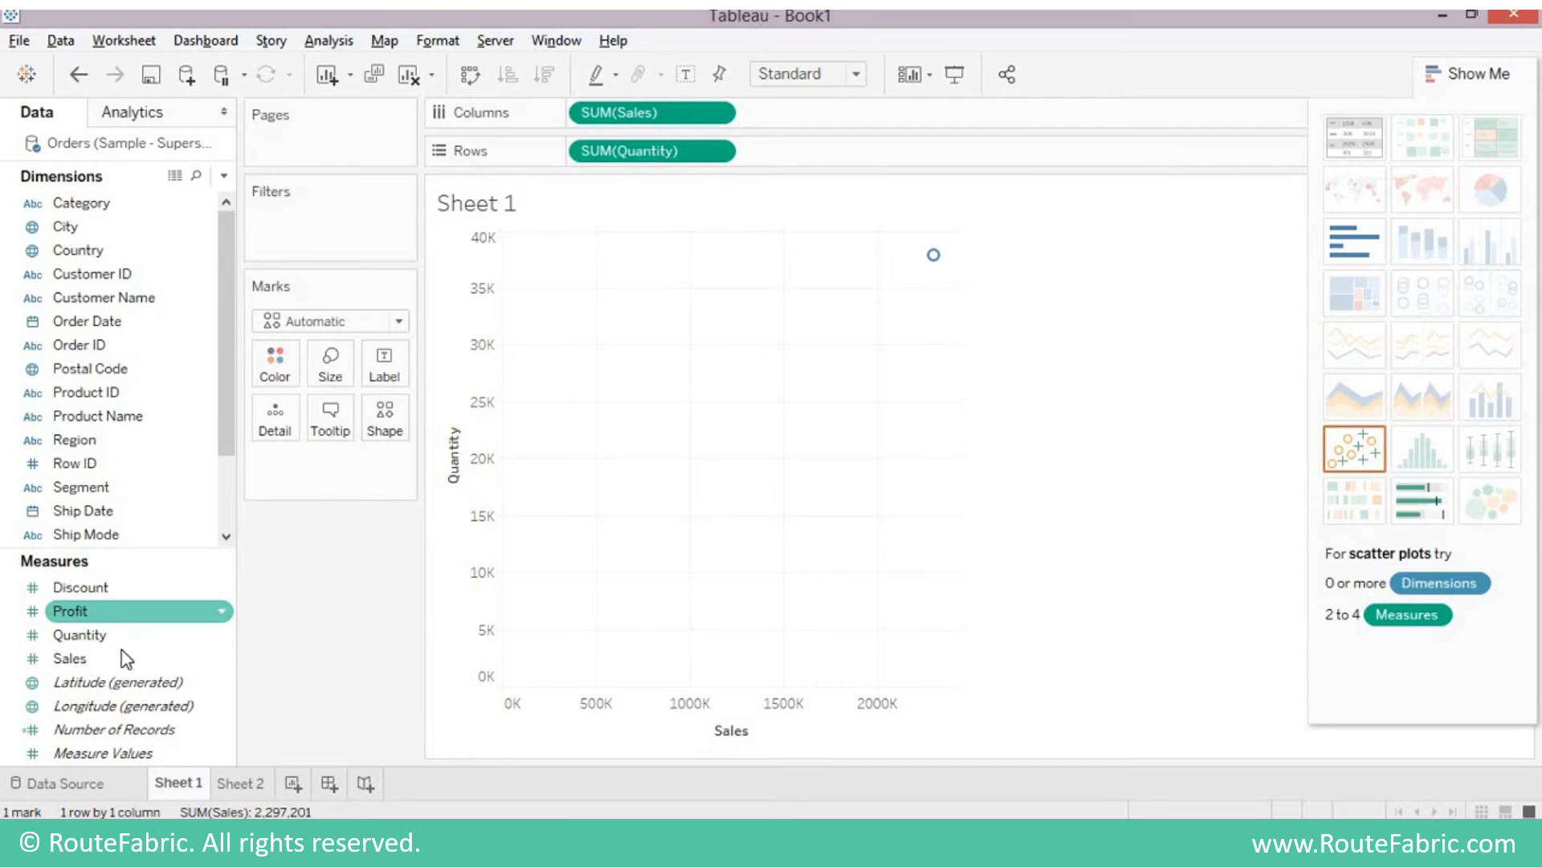
{"action": "left_click_drag", "start_coordinate": [124, 657], "coordinate": [374, 354]}
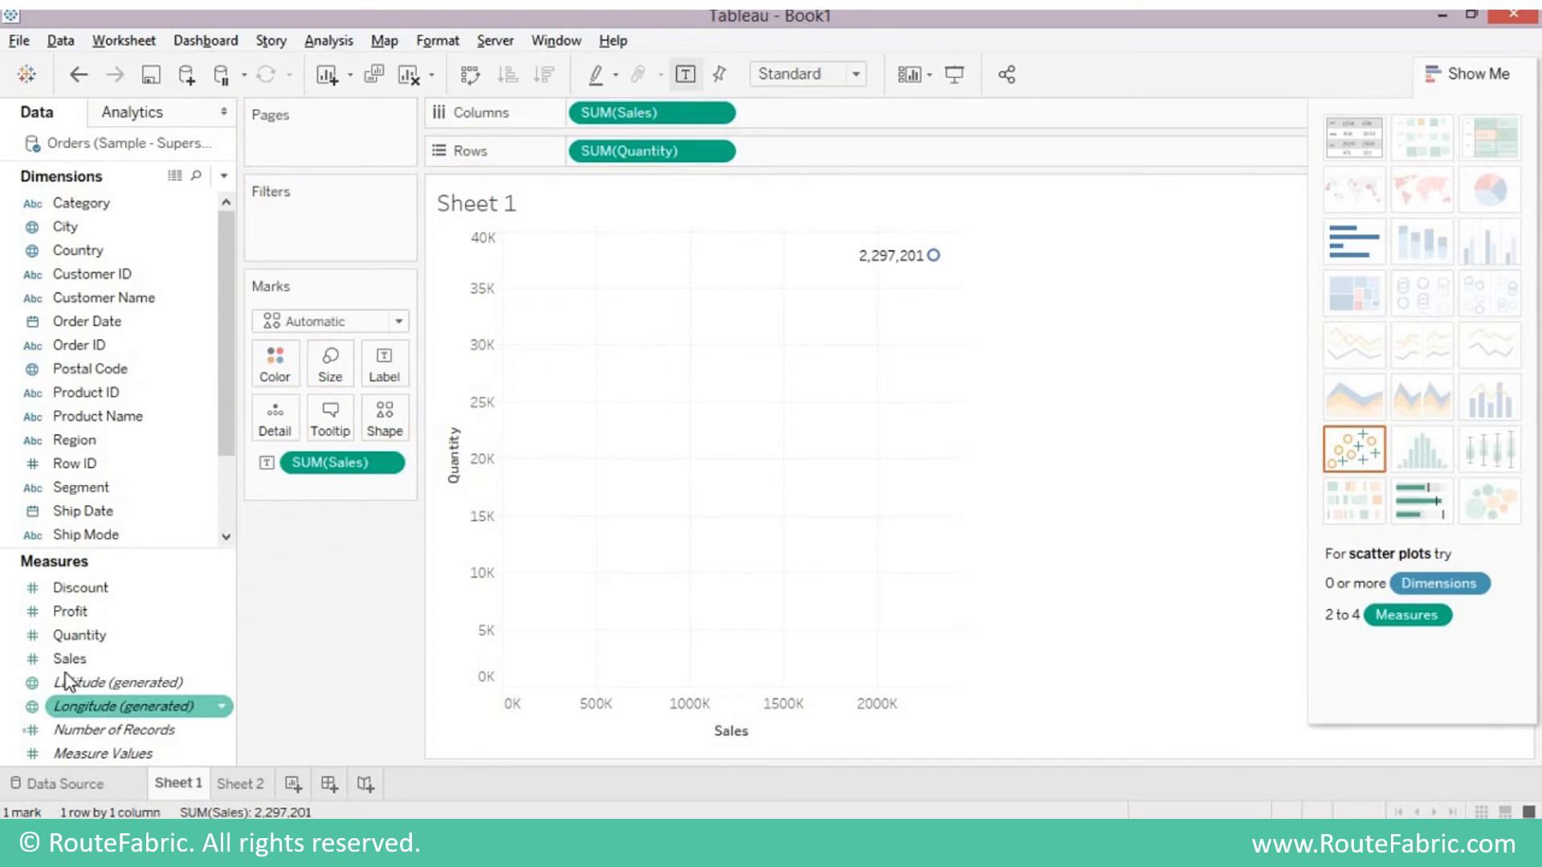
{"action": "left_click_drag", "start_coordinate": [121, 634], "coordinate": [369, 358]}
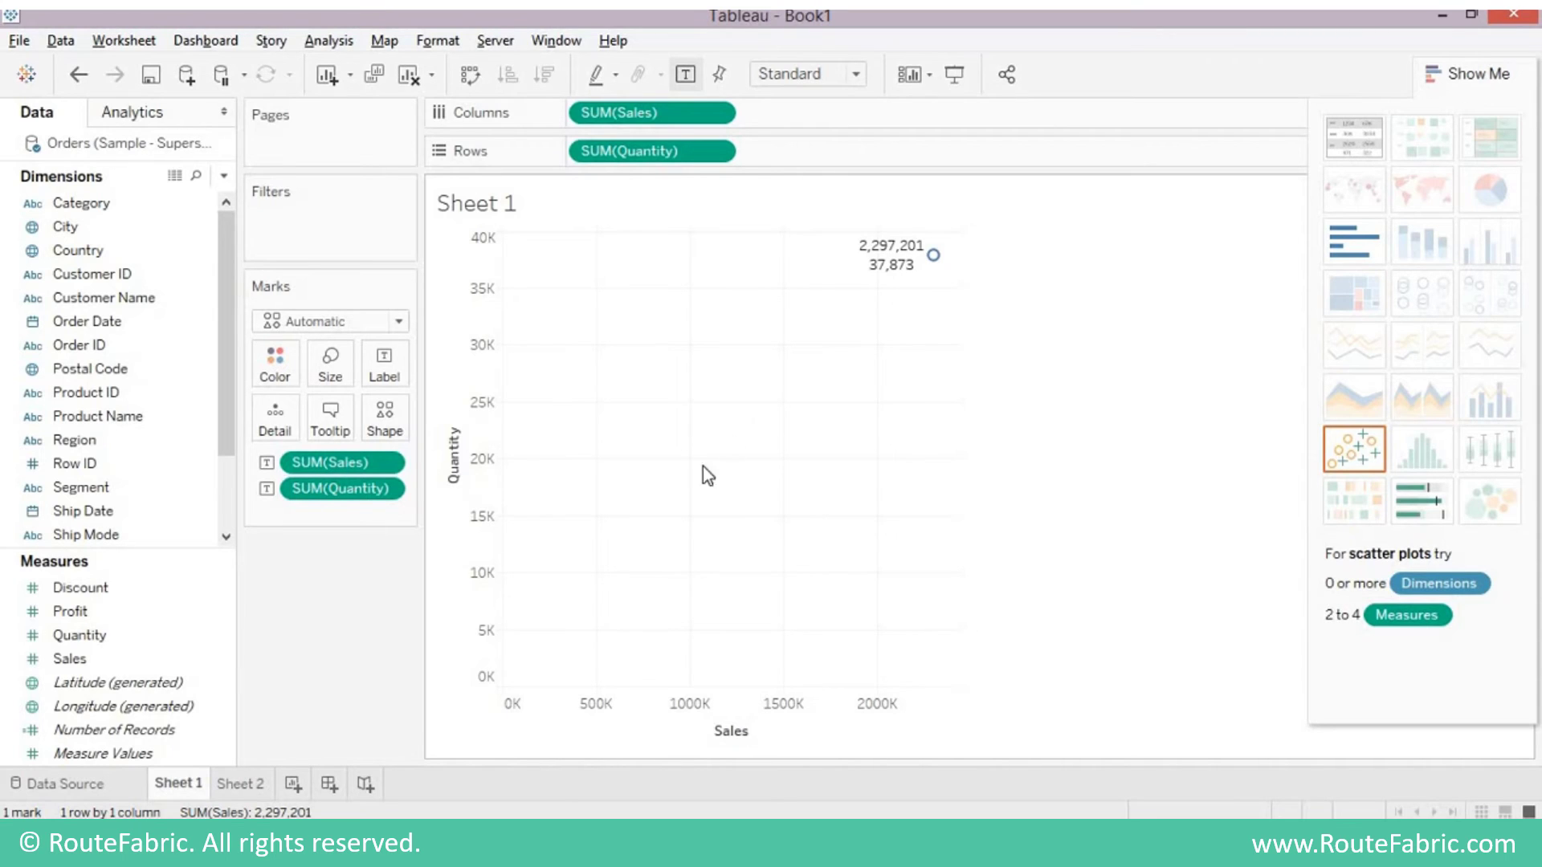
Color the scatter plot marks by Region and shape them by Segment.
{"action": "left_click", "coordinate": [95, 440]}
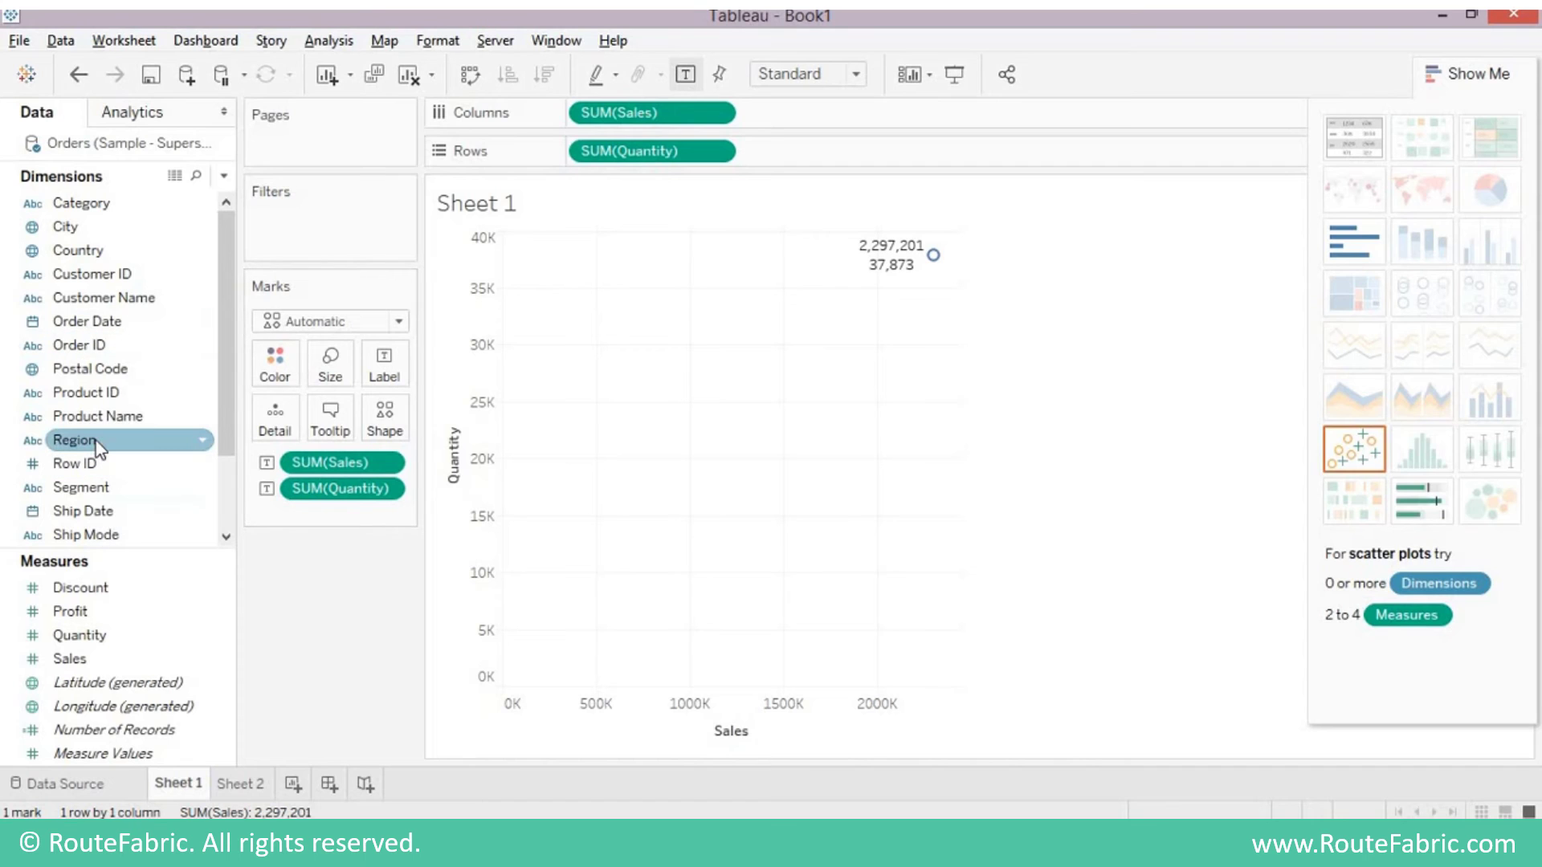
{"action": "left_click_drag", "start_coordinate": [94, 440], "coordinate": [271, 360]}
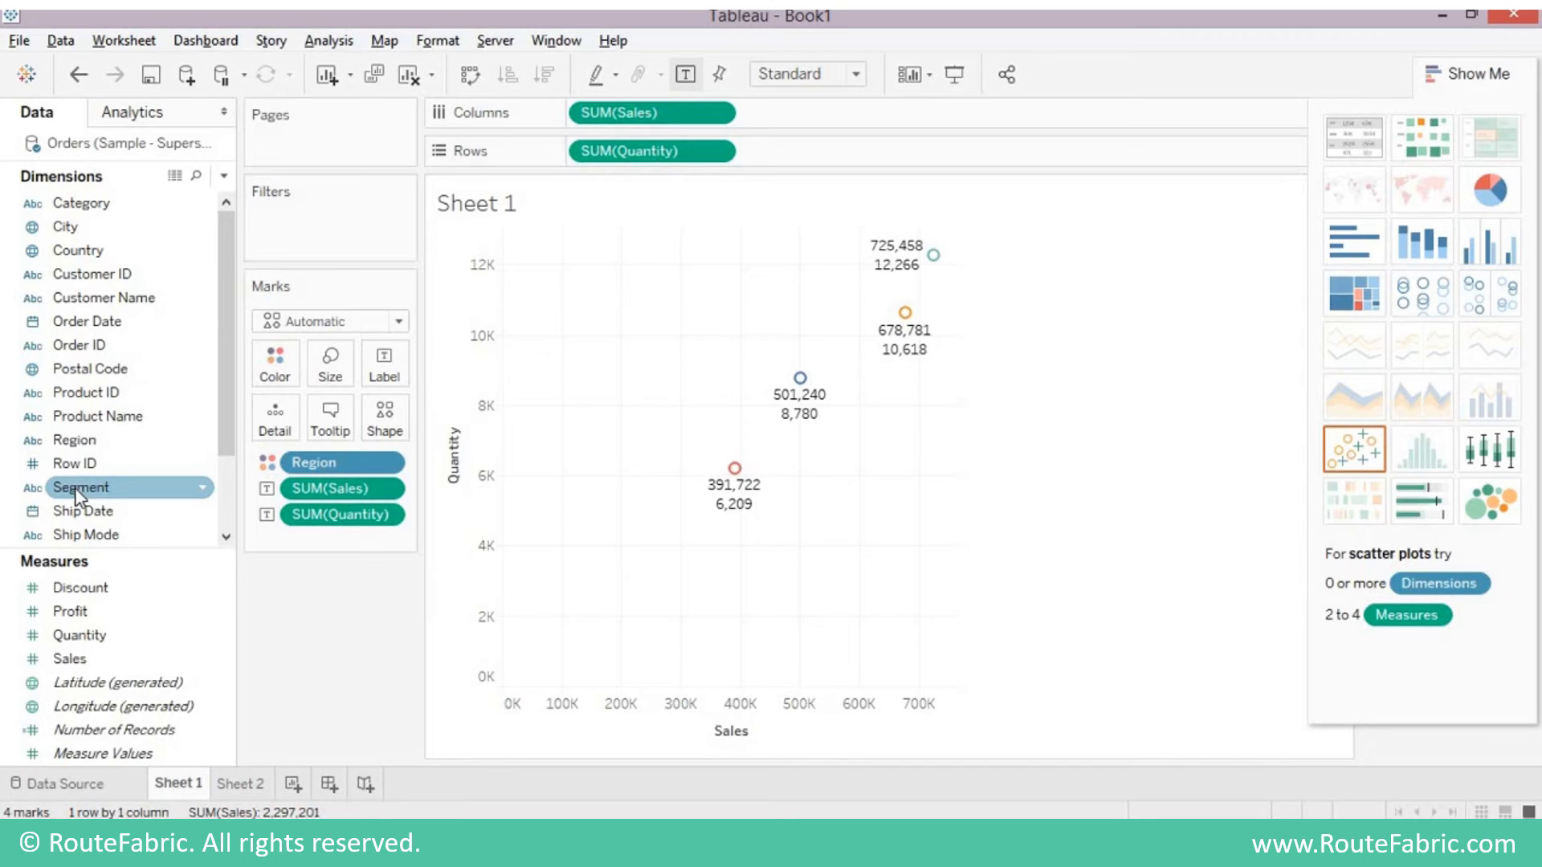
{"action": "left_click_drag", "start_coordinate": [76, 488], "coordinate": [382, 416]}
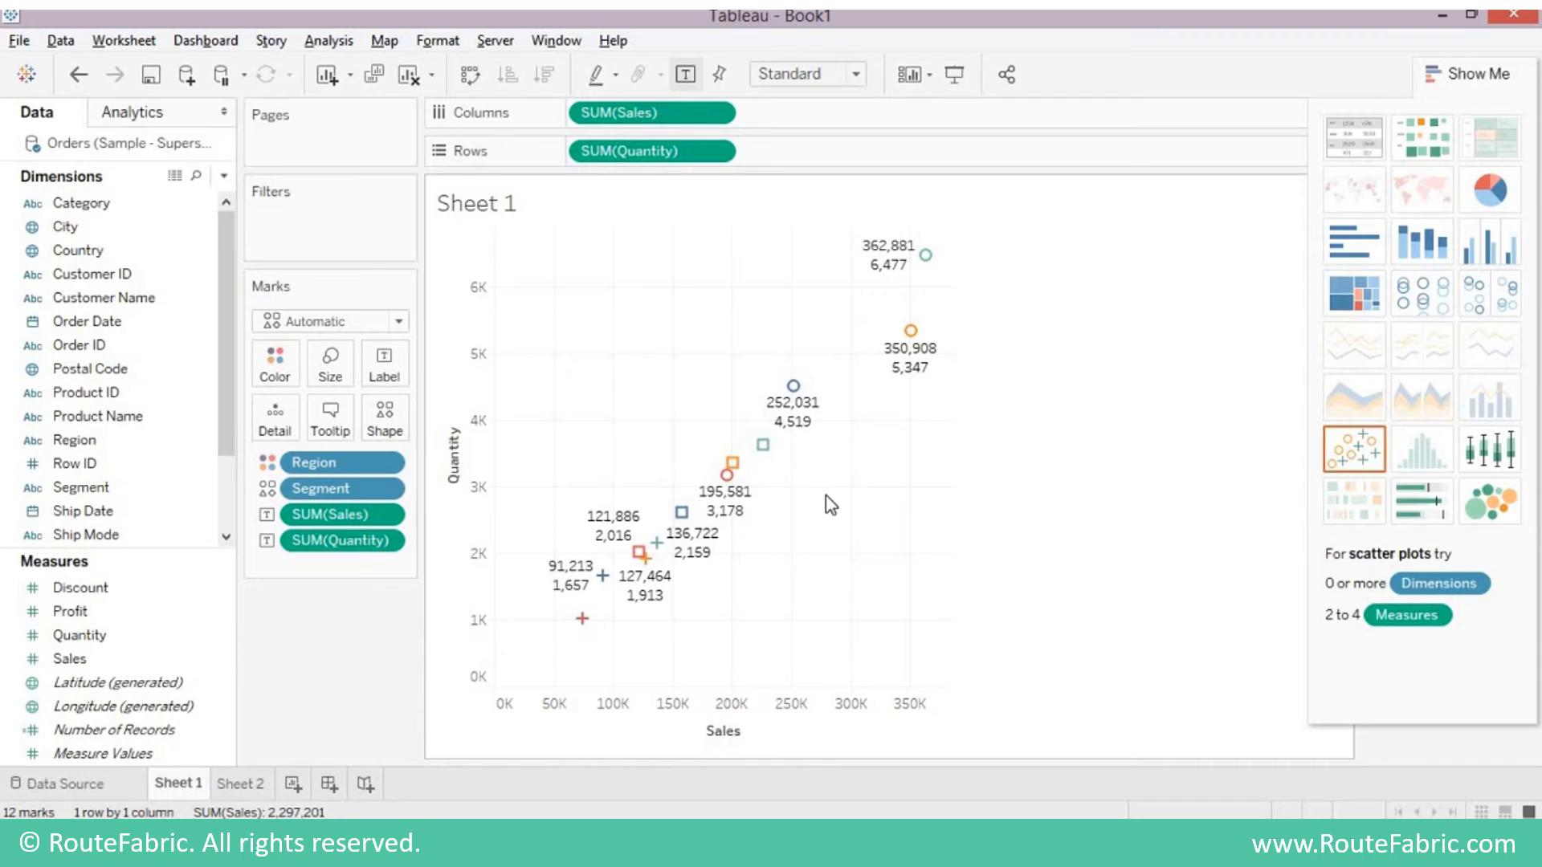
Size the marks by Category and remove Segment from the marks.
{"action": "left_click", "coordinate": [112, 203]}
{"action": "left_click_drag", "start_coordinate": [138, 212], "coordinate": [336, 365]}
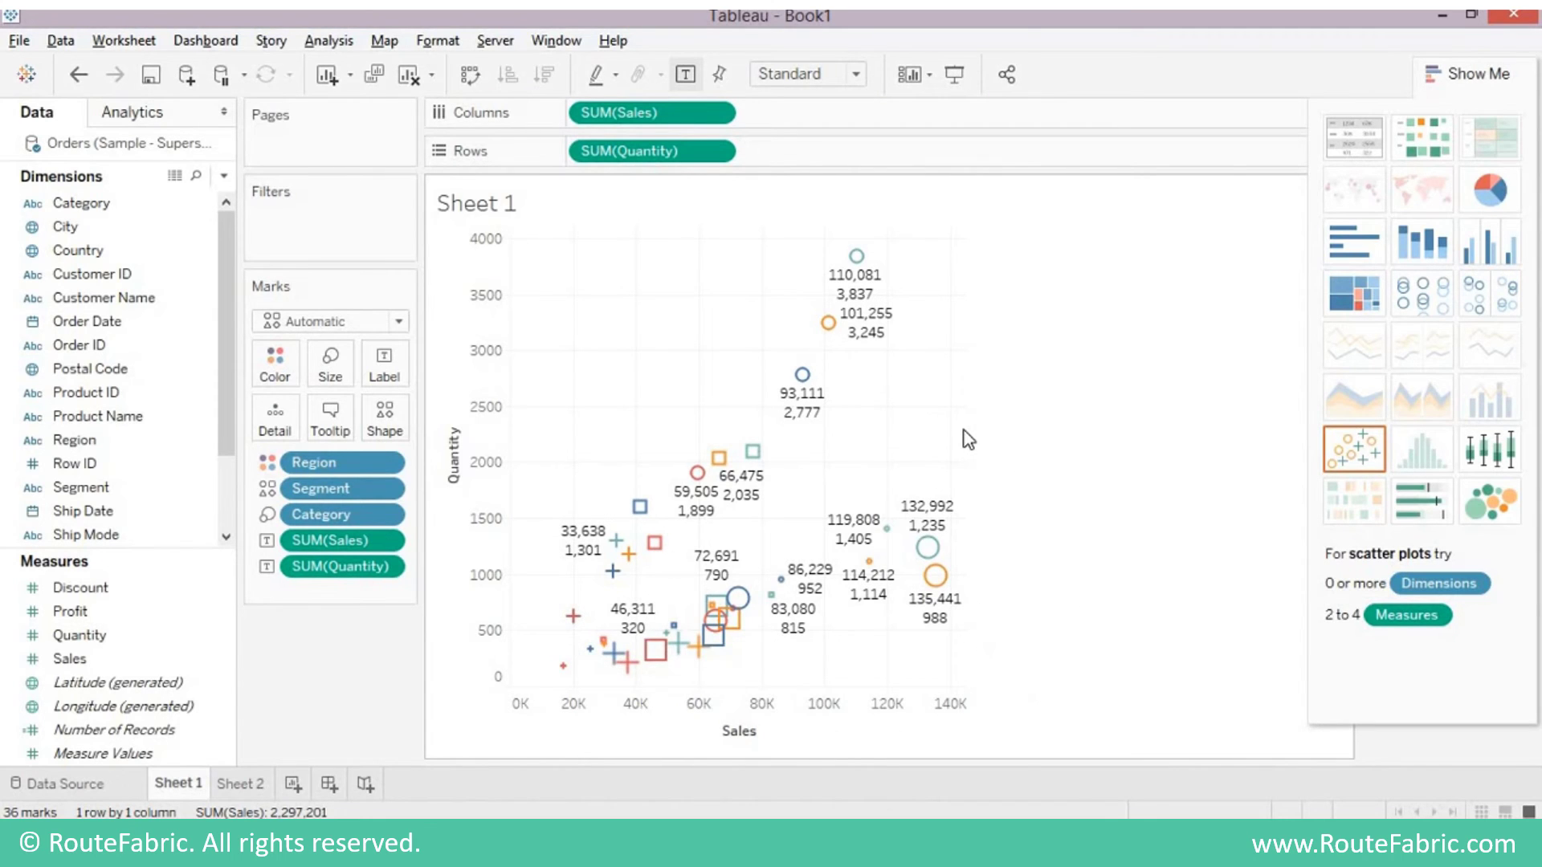
{"action": "mouse_move", "coordinate": [824, 590]}
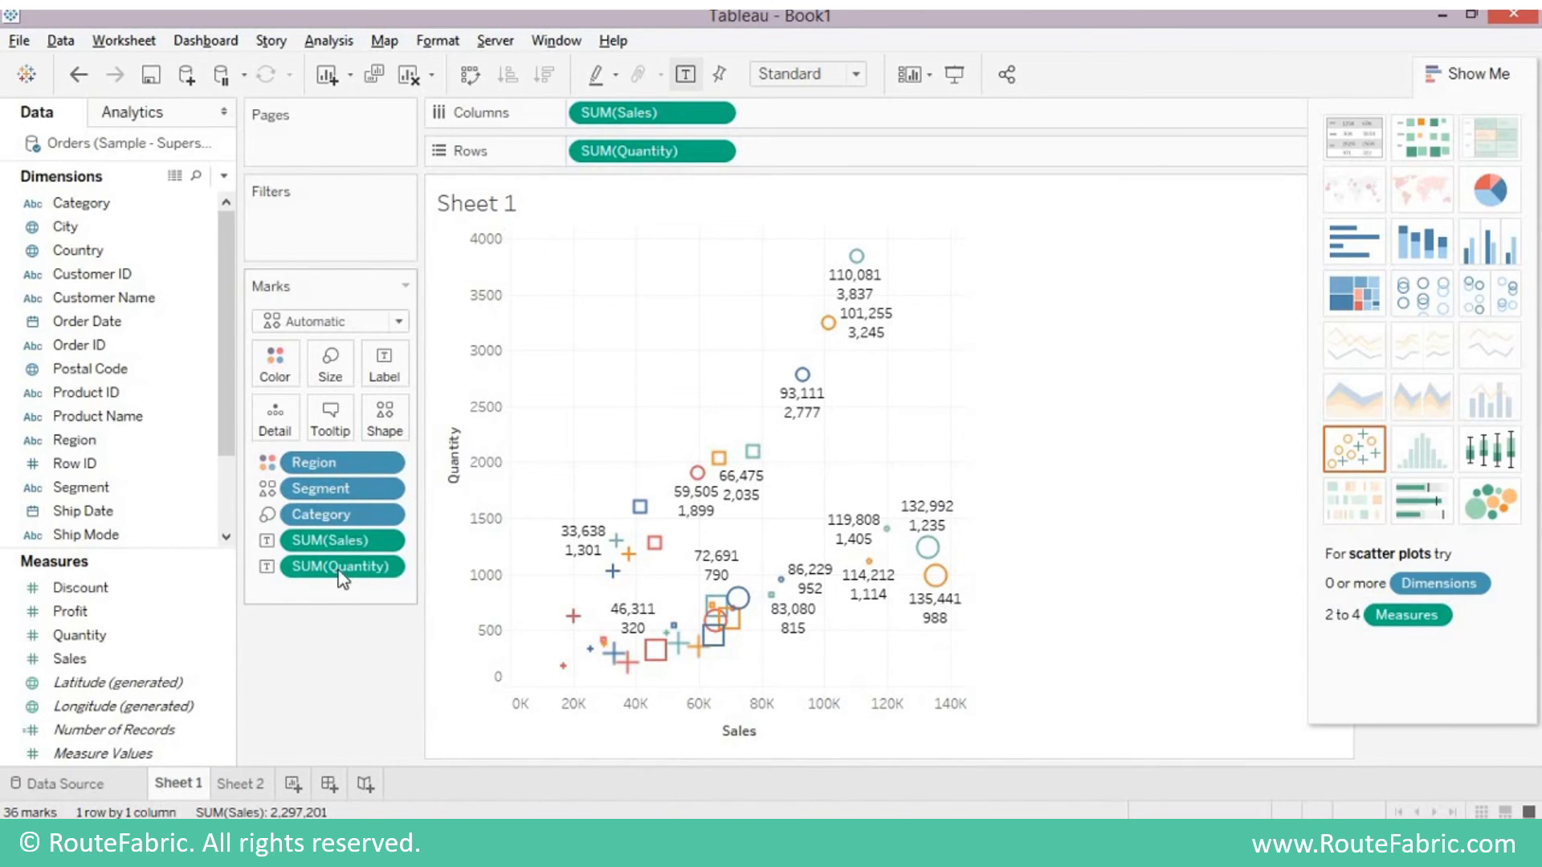
{"action": "left_click_drag", "start_coordinate": [336, 493], "coordinate": [330, 668]}
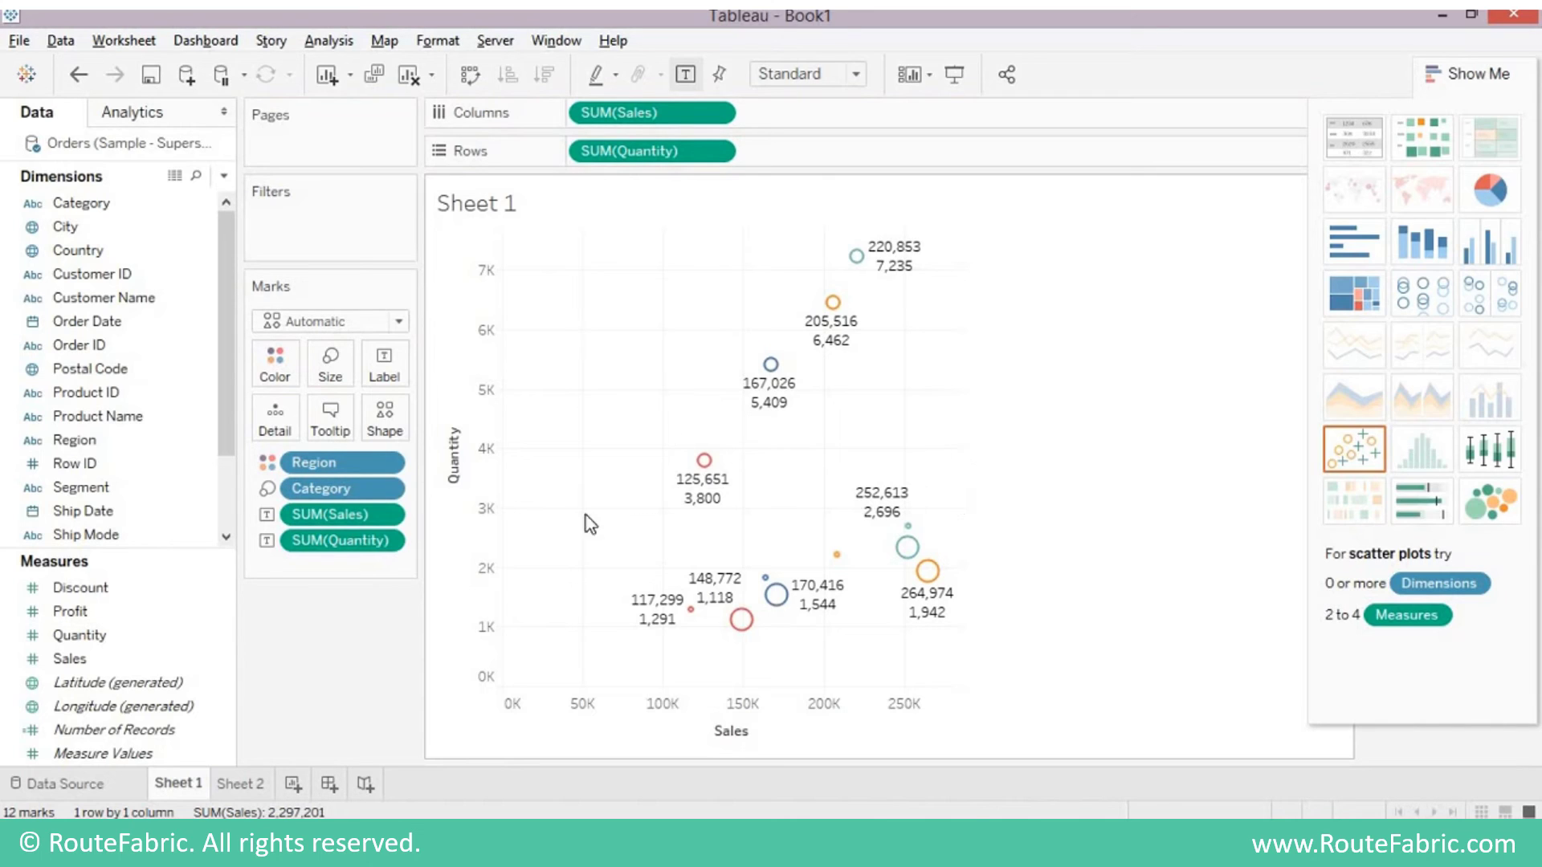
{"action": "left_click_drag", "start_coordinate": [160, 228], "coordinate": [264, 243]}
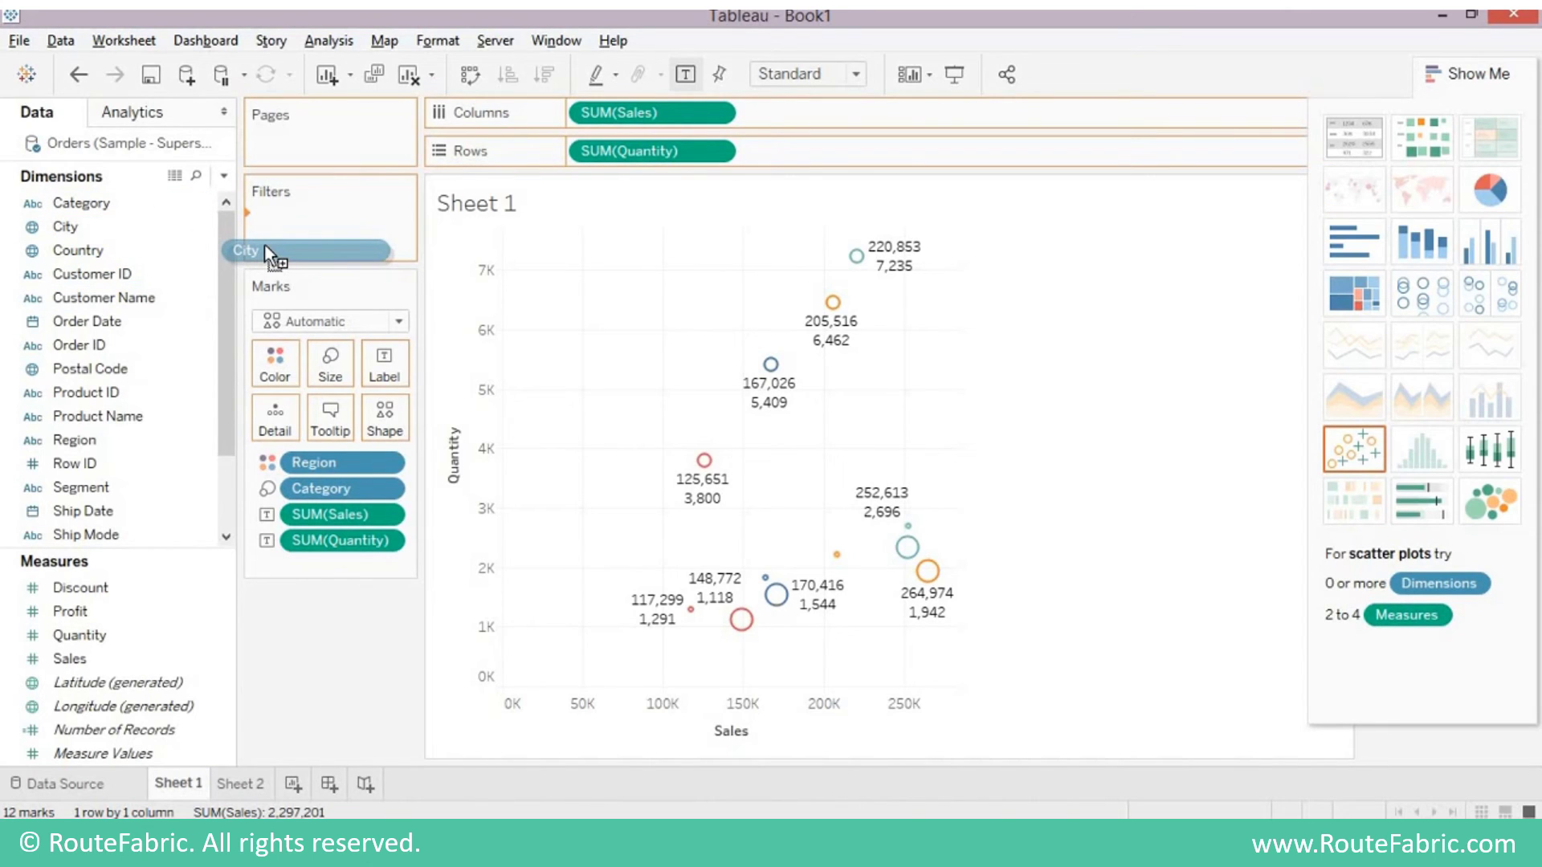
{"action": "left_click_drag", "start_coordinate": [264, 245], "coordinate": [271, 370]}
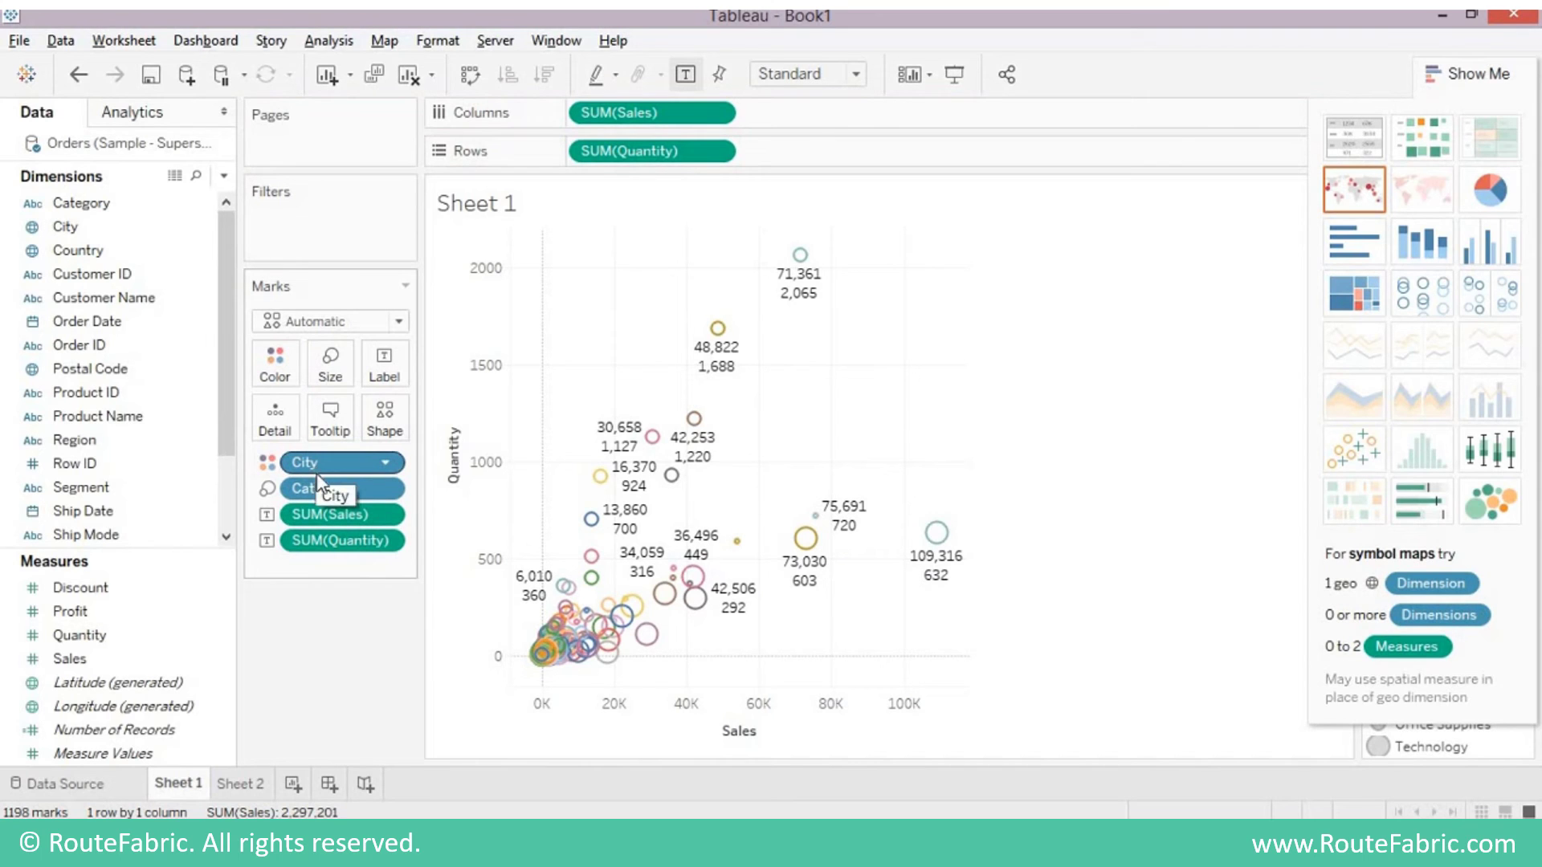
{"action": "key", "text": "ctrl+z"}
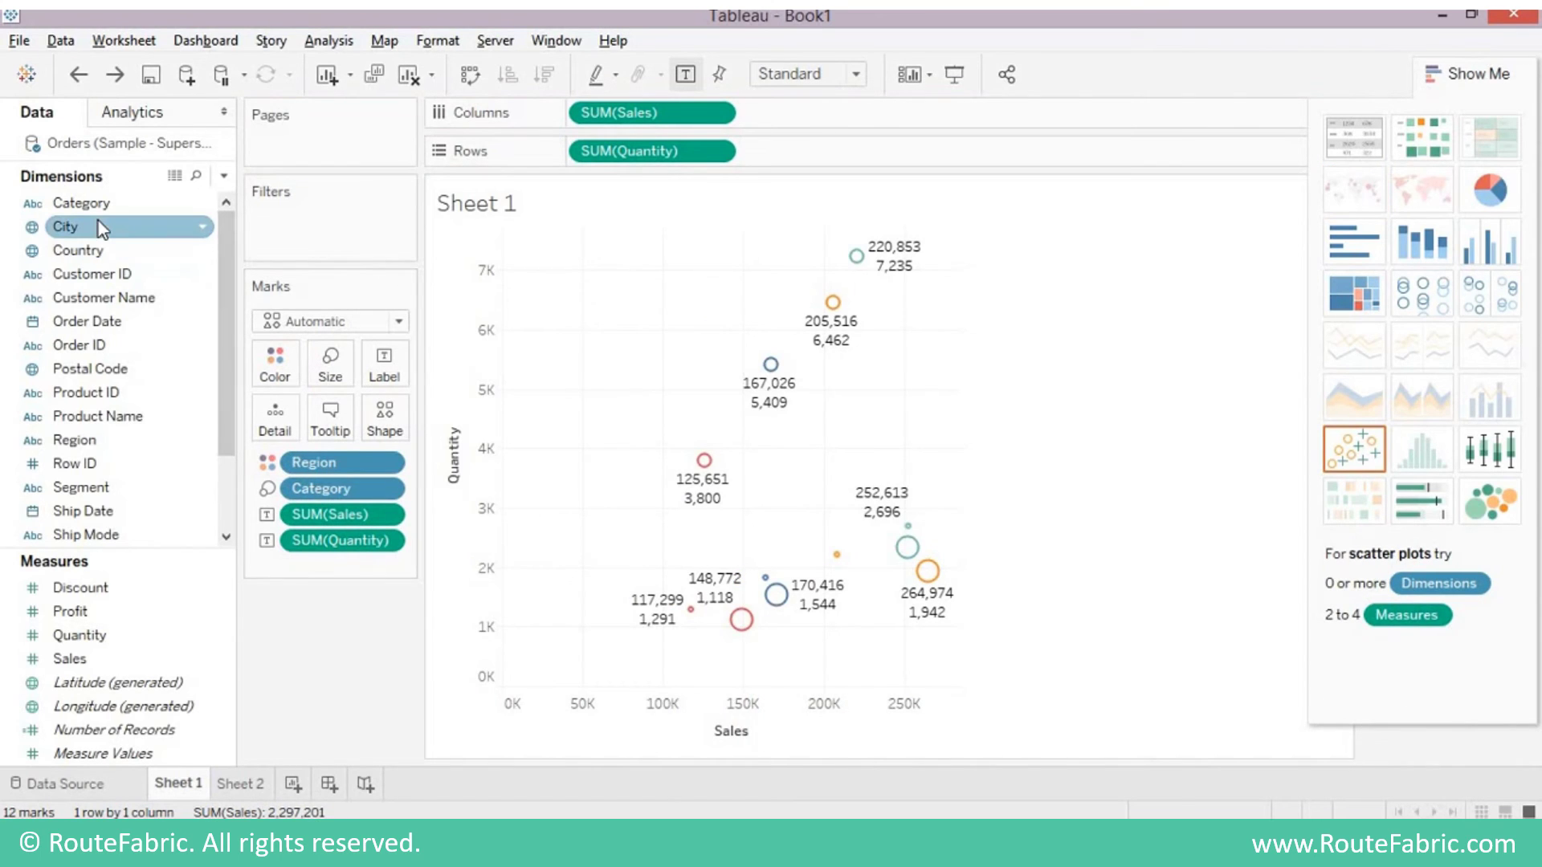
Color the marks by City instead of Region, adding all members, and remove Category from the marks.
{"action": "left_click_drag", "start_coordinate": [98, 224], "coordinate": [283, 379]}
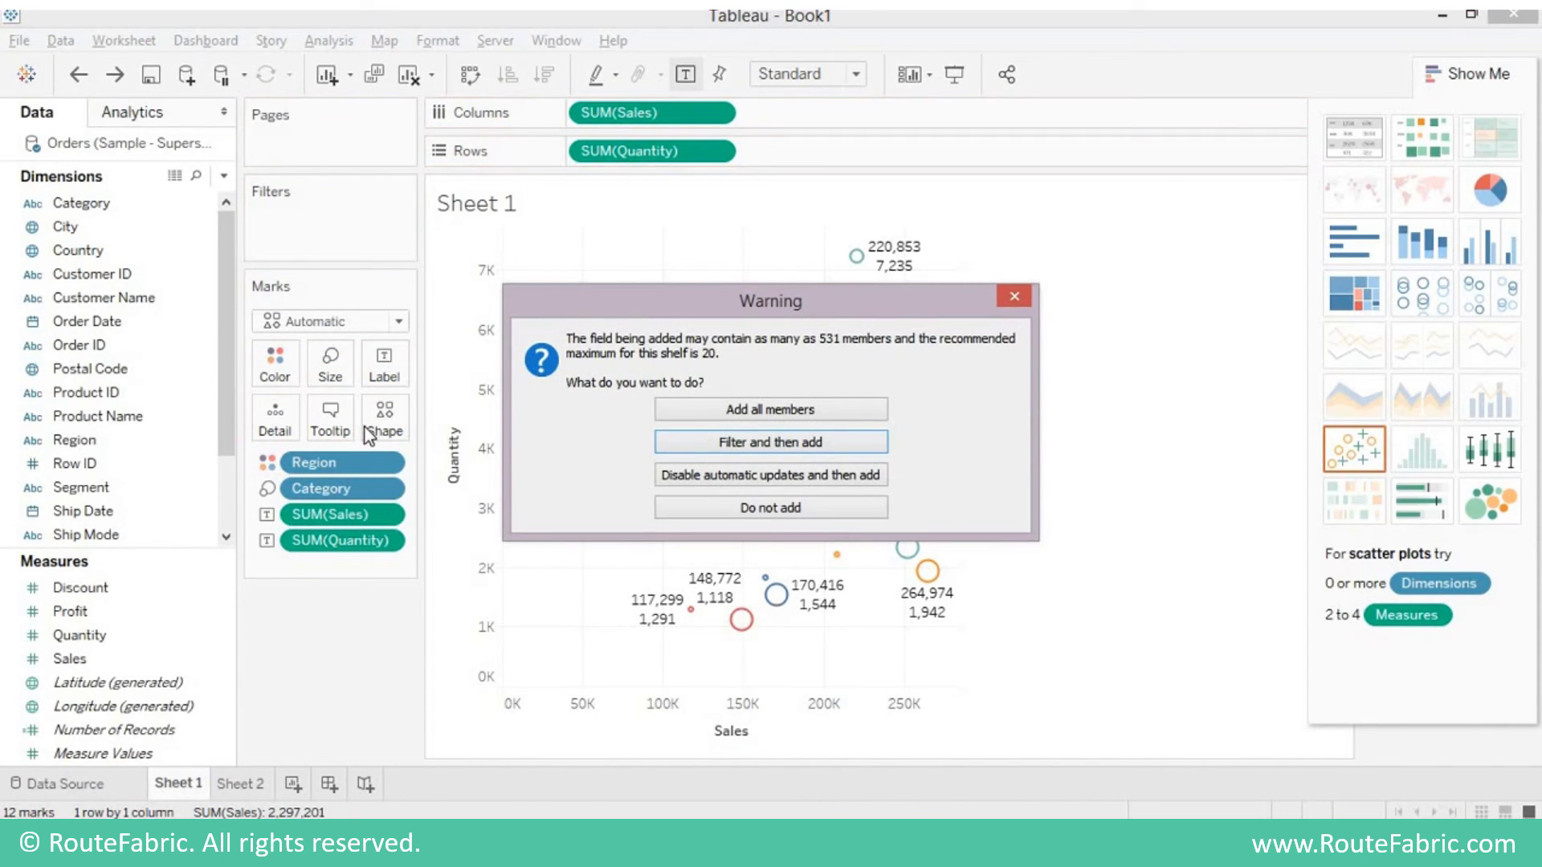
{"action": "left_click", "coordinate": [794, 411]}
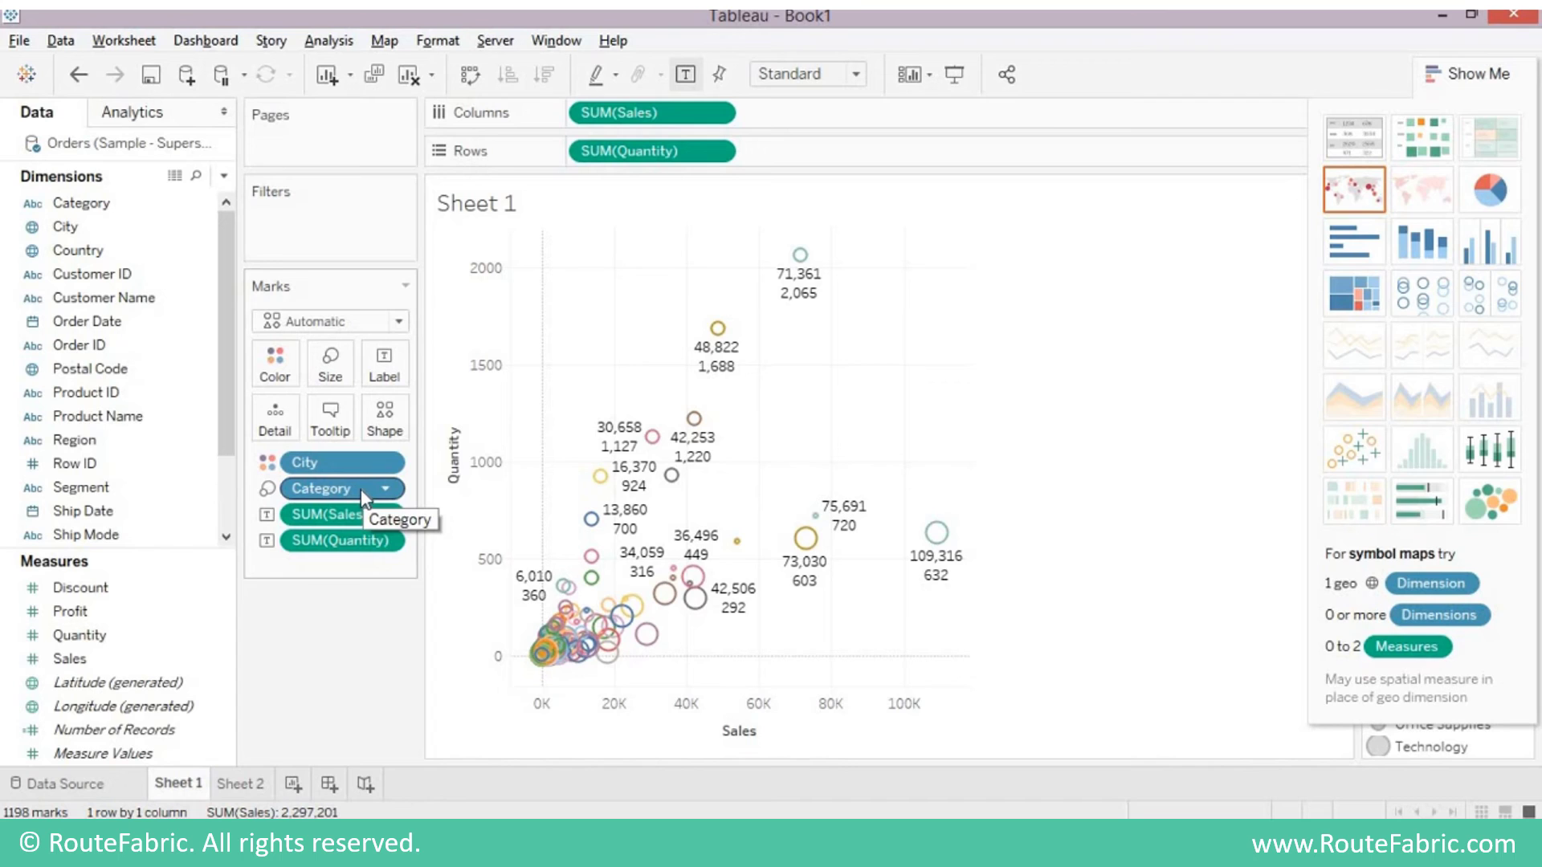
{"action": "left_click_drag", "start_coordinate": [360, 489], "coordinate": [346, 740]}
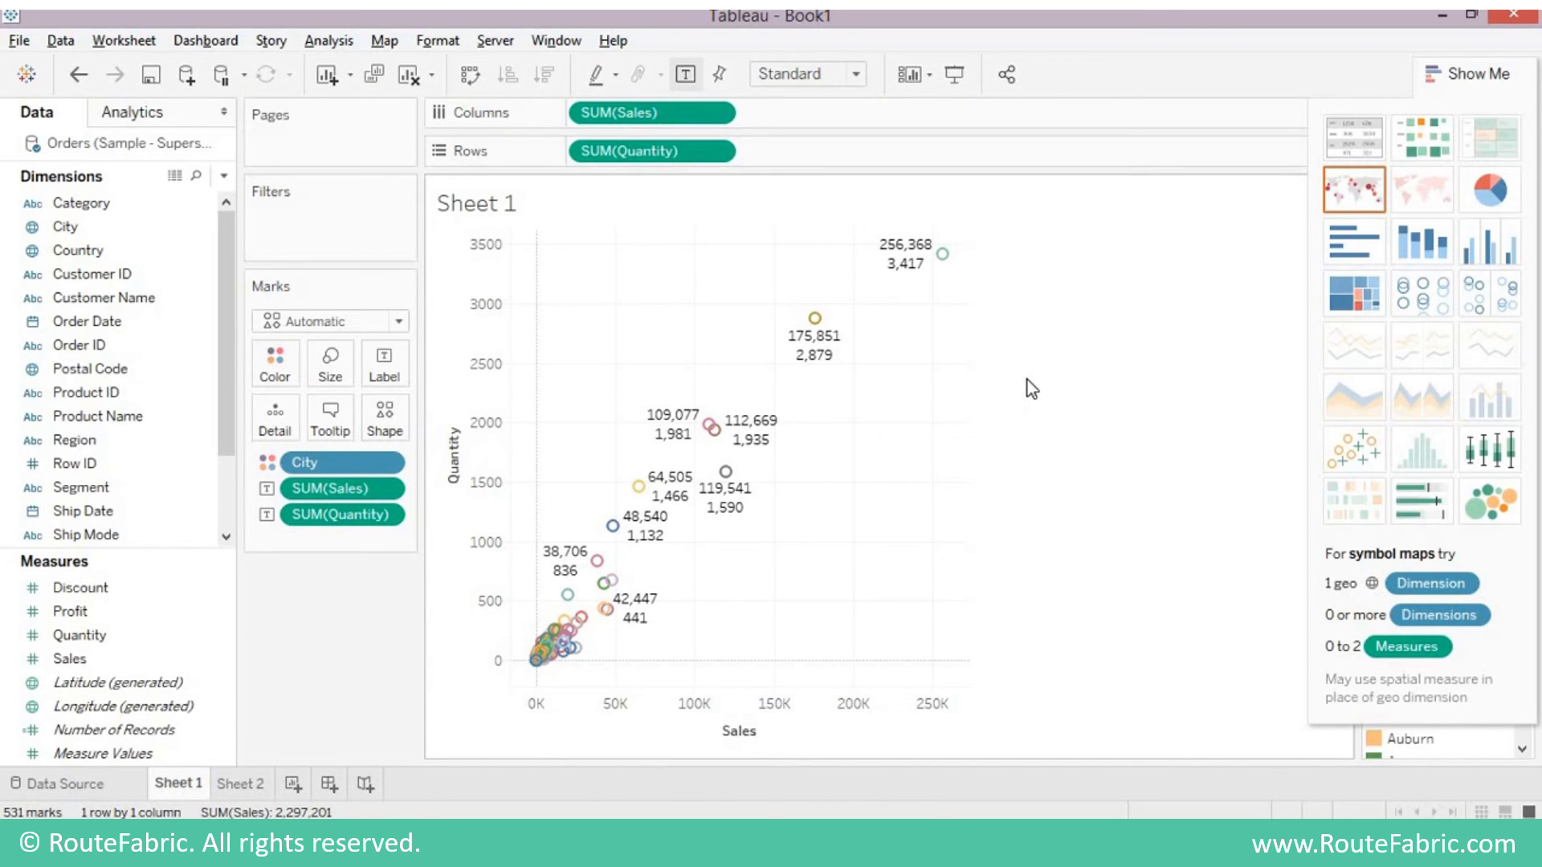
{"action": "mouse_move", "coordinate": [943, 255]}
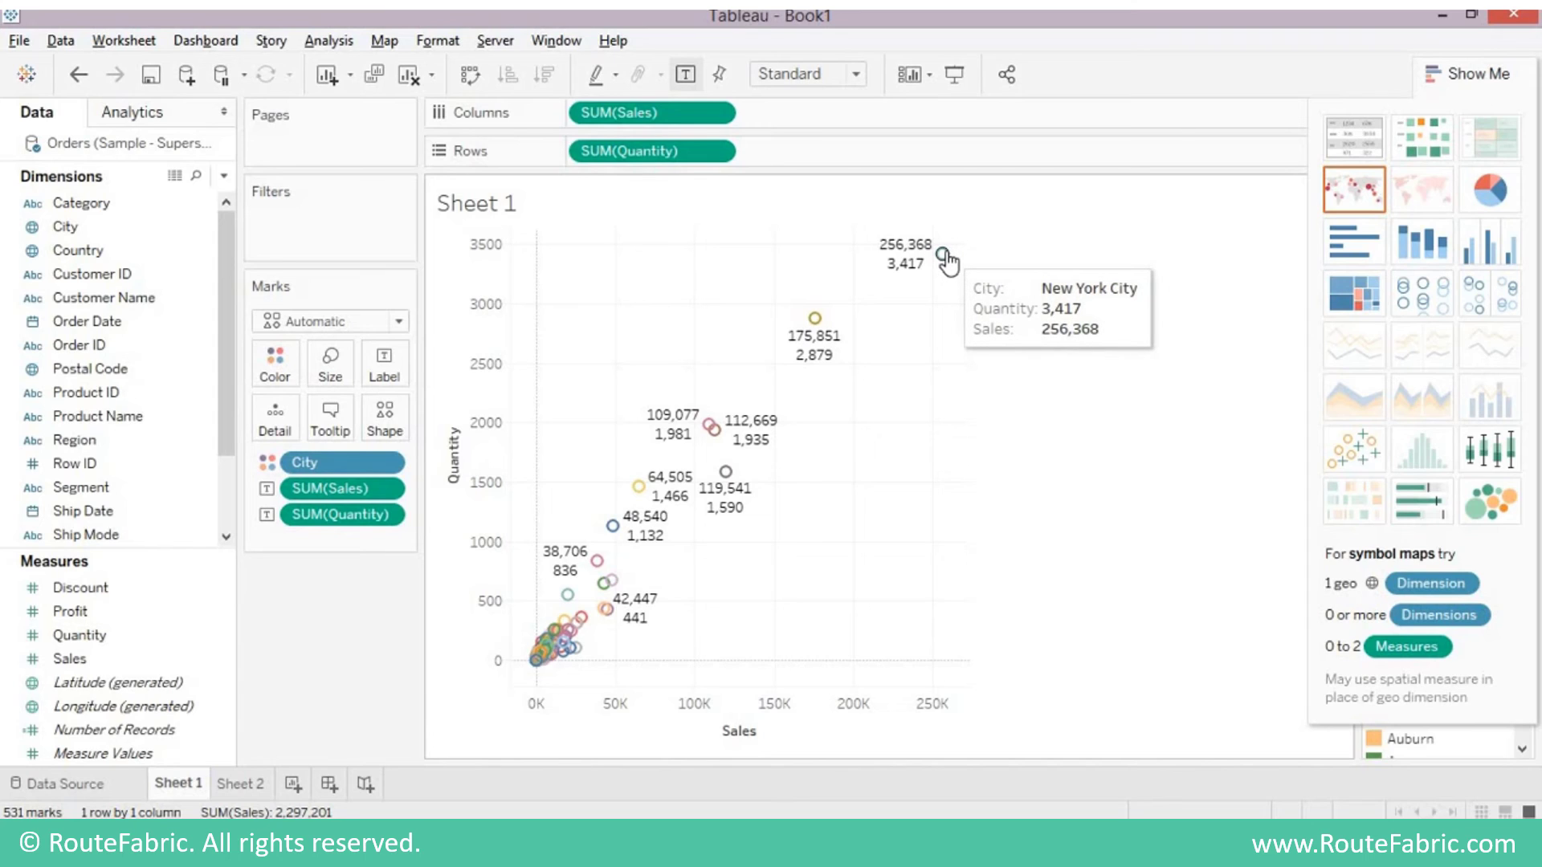
{"action": "mouse_move", "coordinate": [816, 320]}
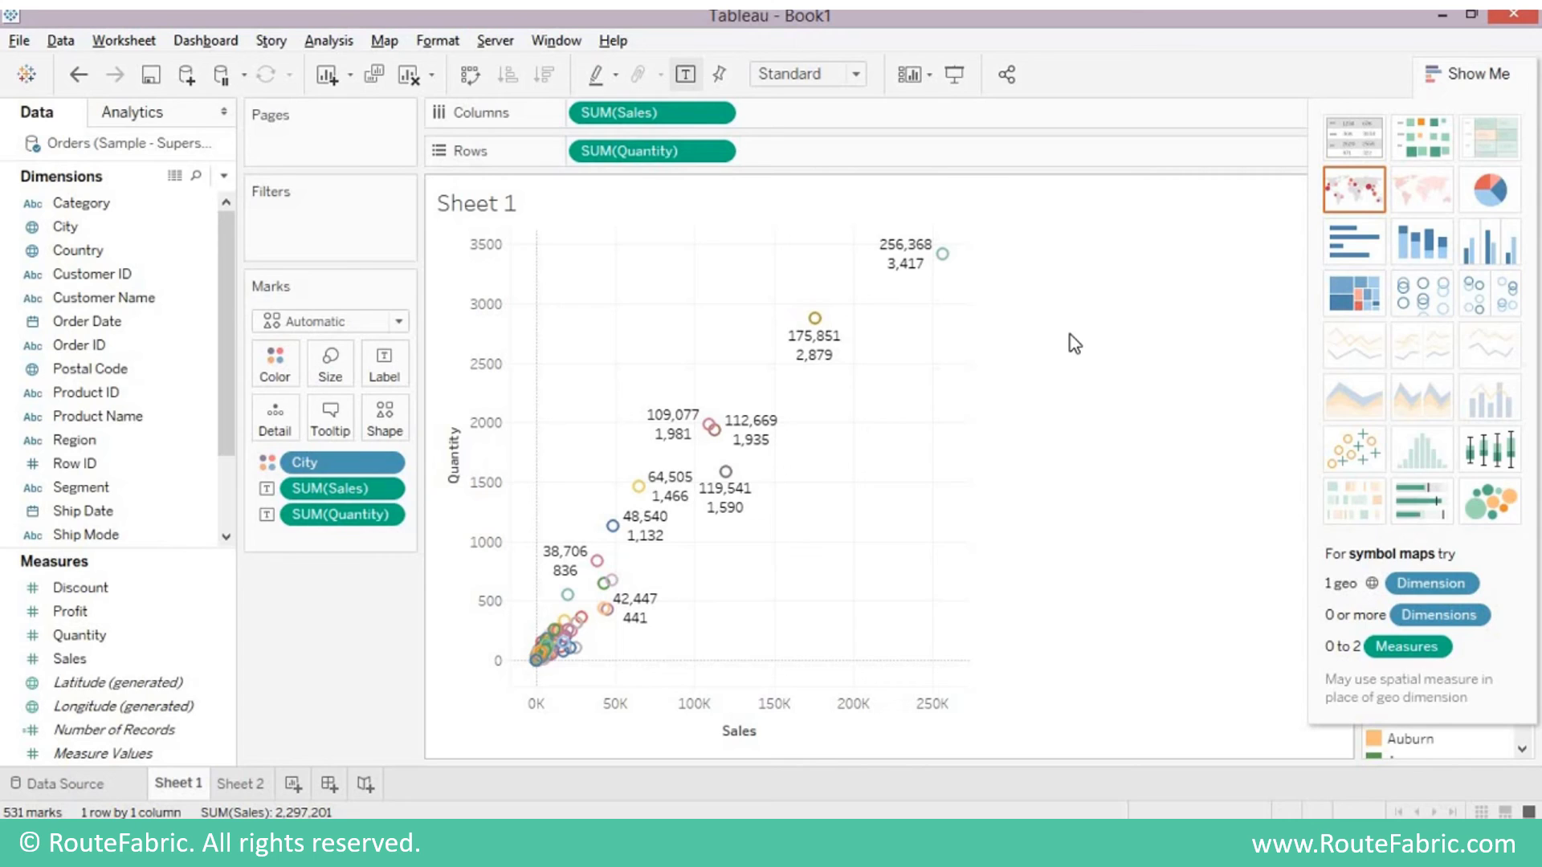
Clear the sheet and build a stacked bar chart of Sales by Segment and Category with Show Me.
{"action": "left_click", "coordinate": [409, 75]}
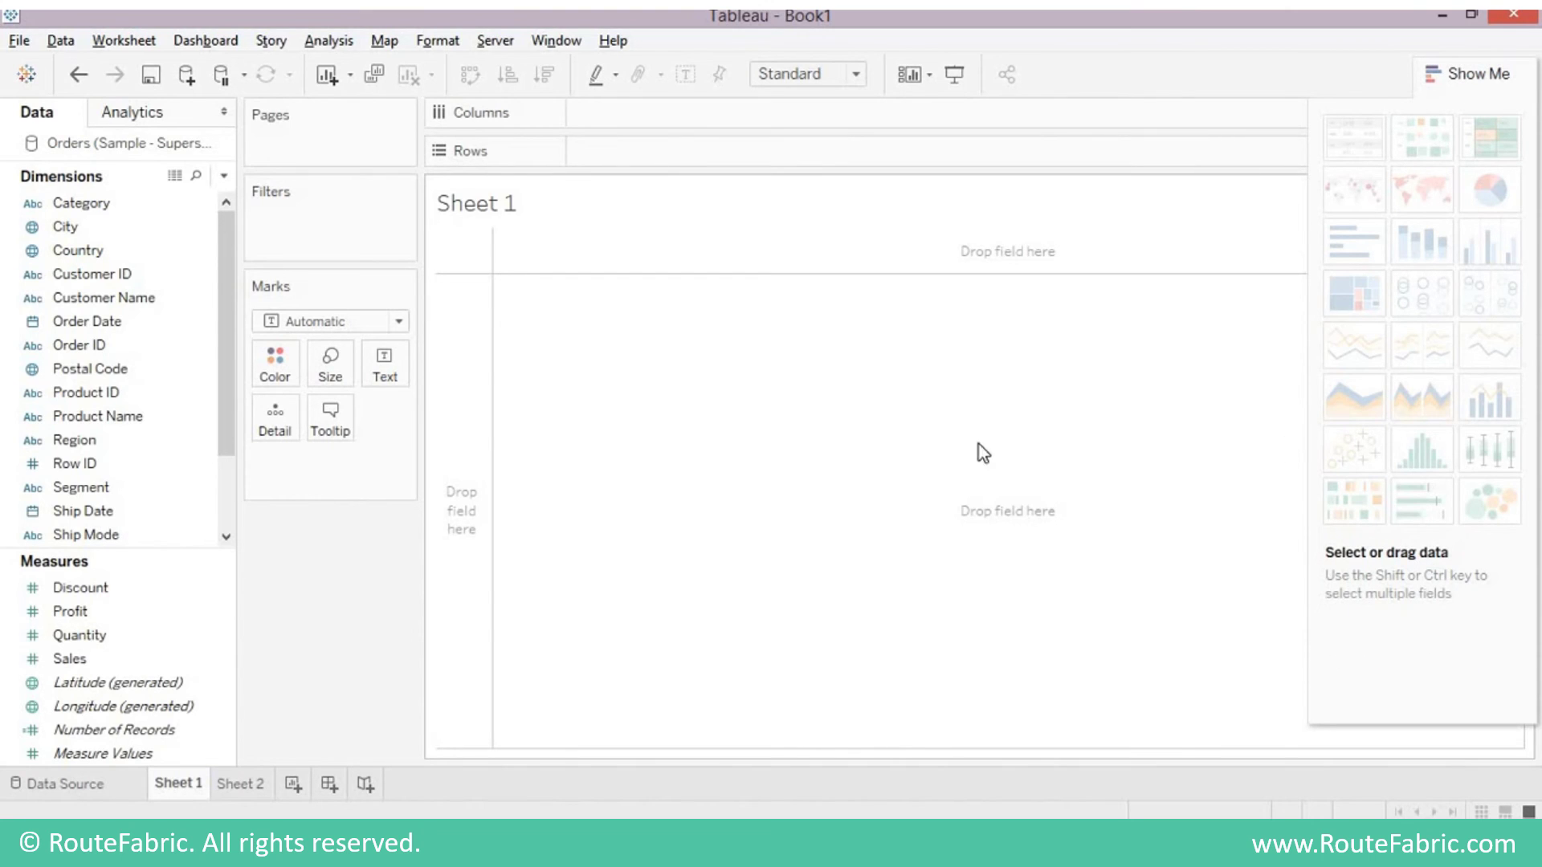
{"action": "left_click", "coordinate": [98, 659]}
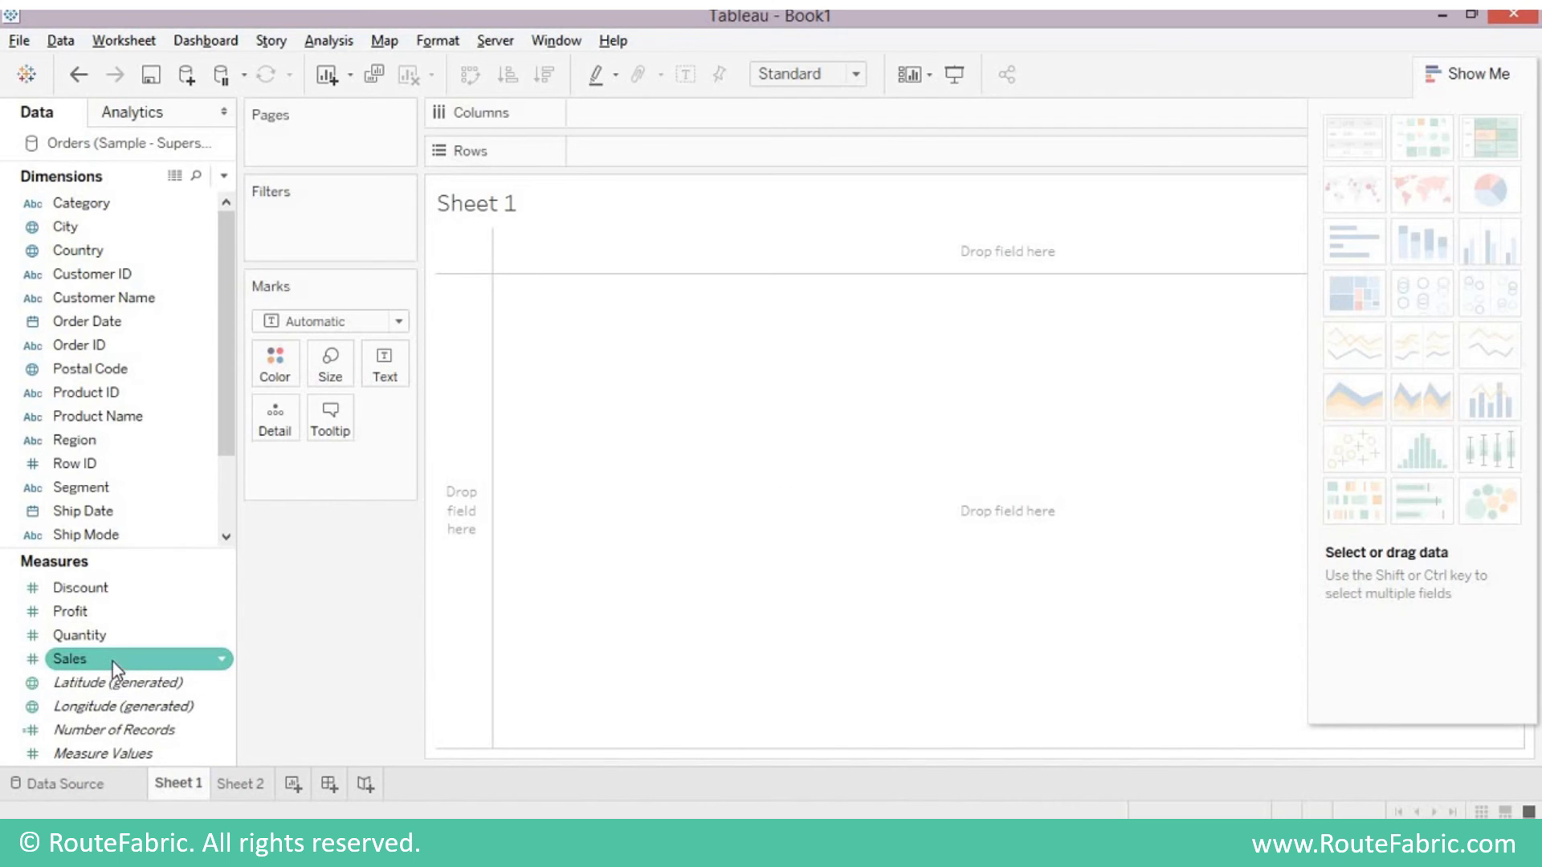
{"action": "left_click", "coordinate": [112, 662]}
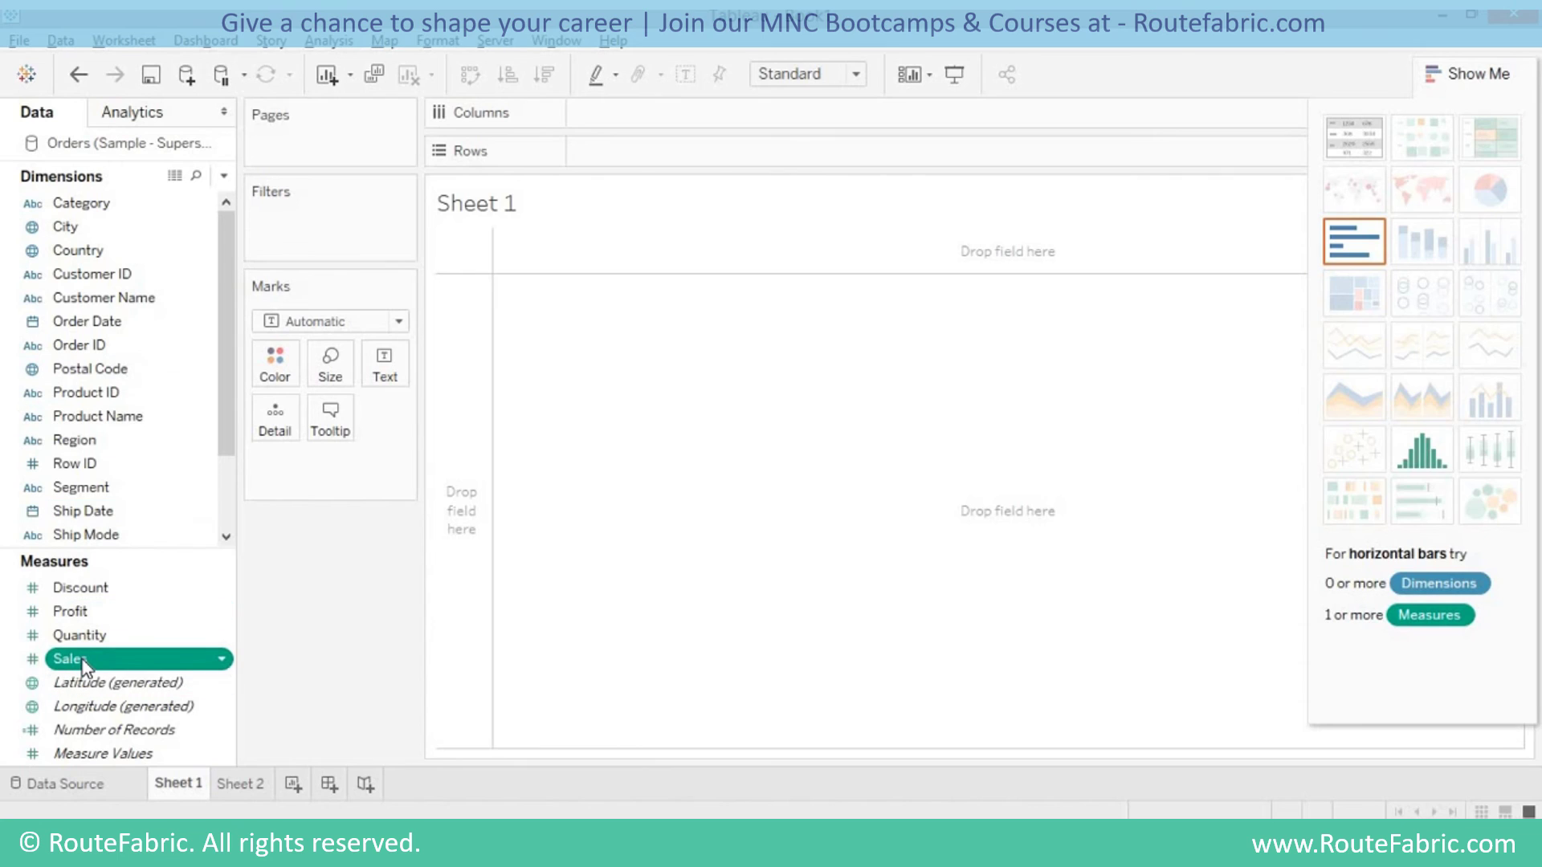
{"action": "left_click", "coordinate": [88, 635], "text": "ctrl"}
{"action": "left_click", "coordinate": [105, 206], "text": "ctrl"}
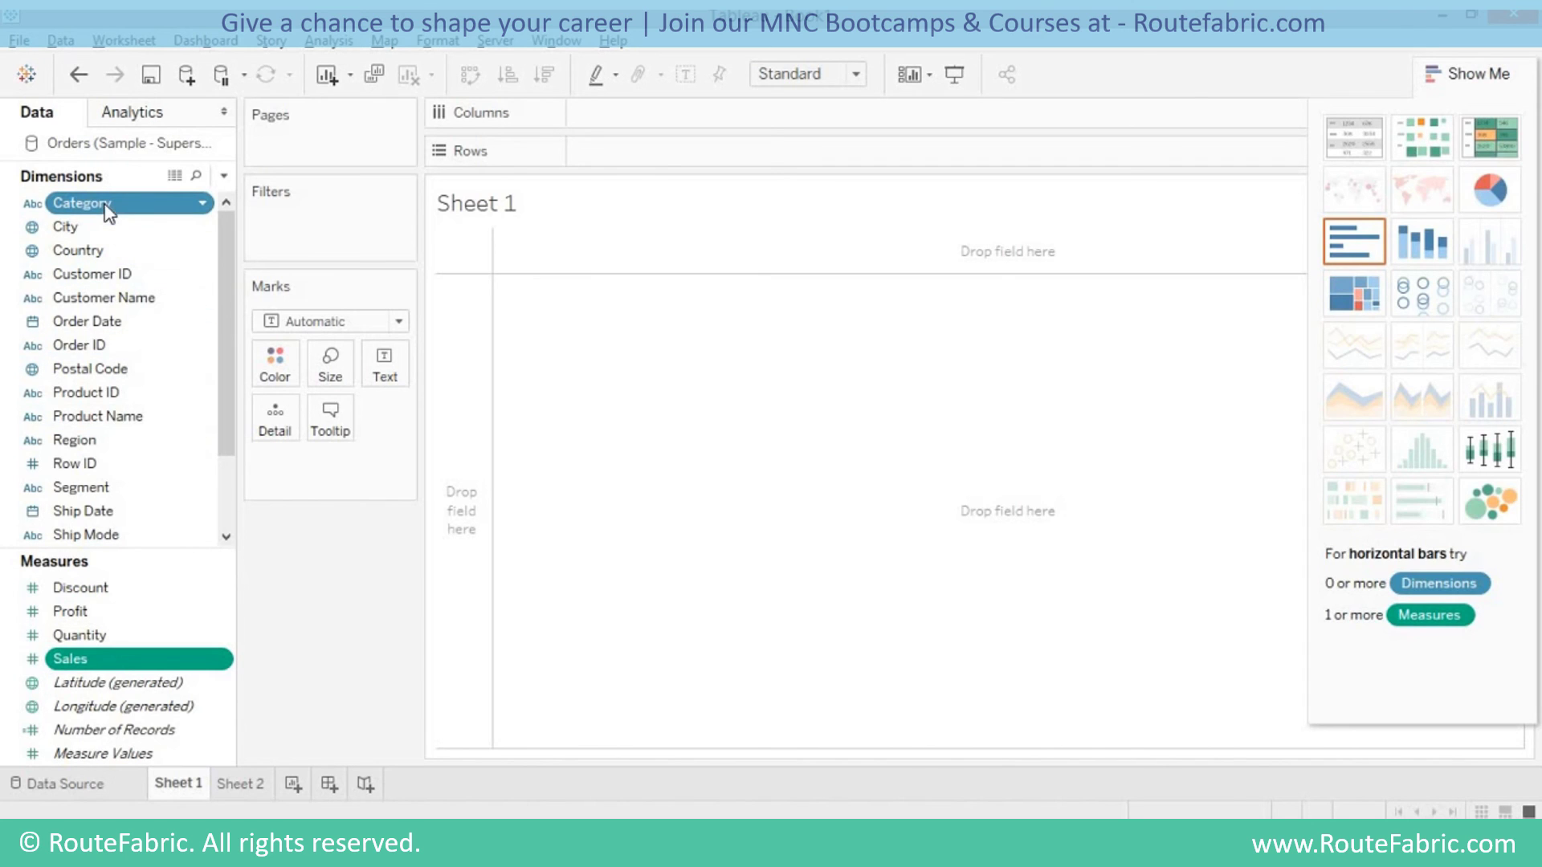
{"action": "left_click", "coordinate": [136, 490], "text": "ctrl"}
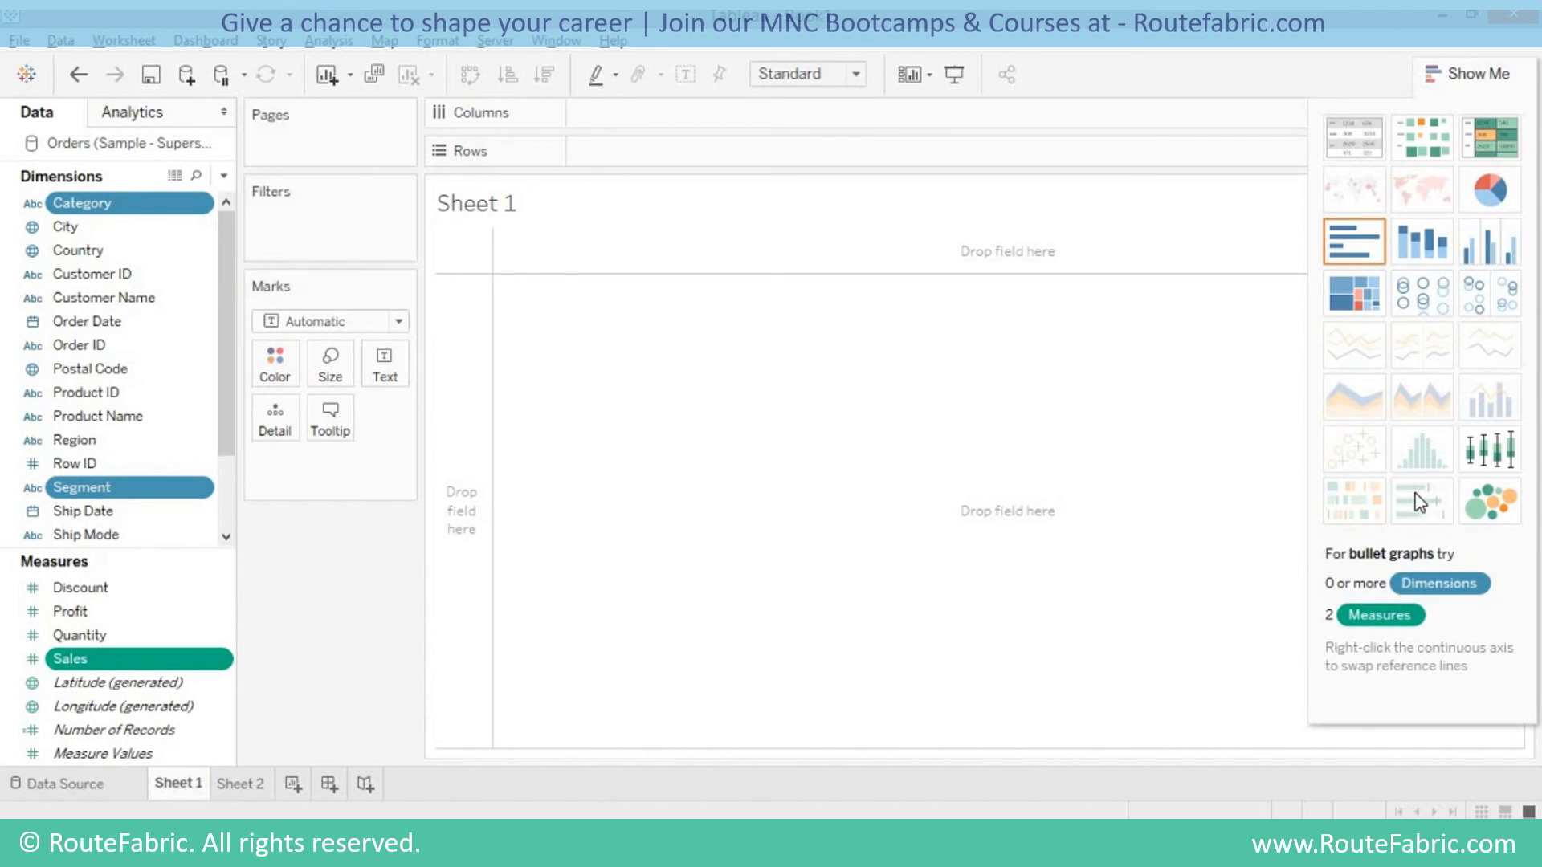
{"action": "left_click", "coordinate": [1437, 245]}
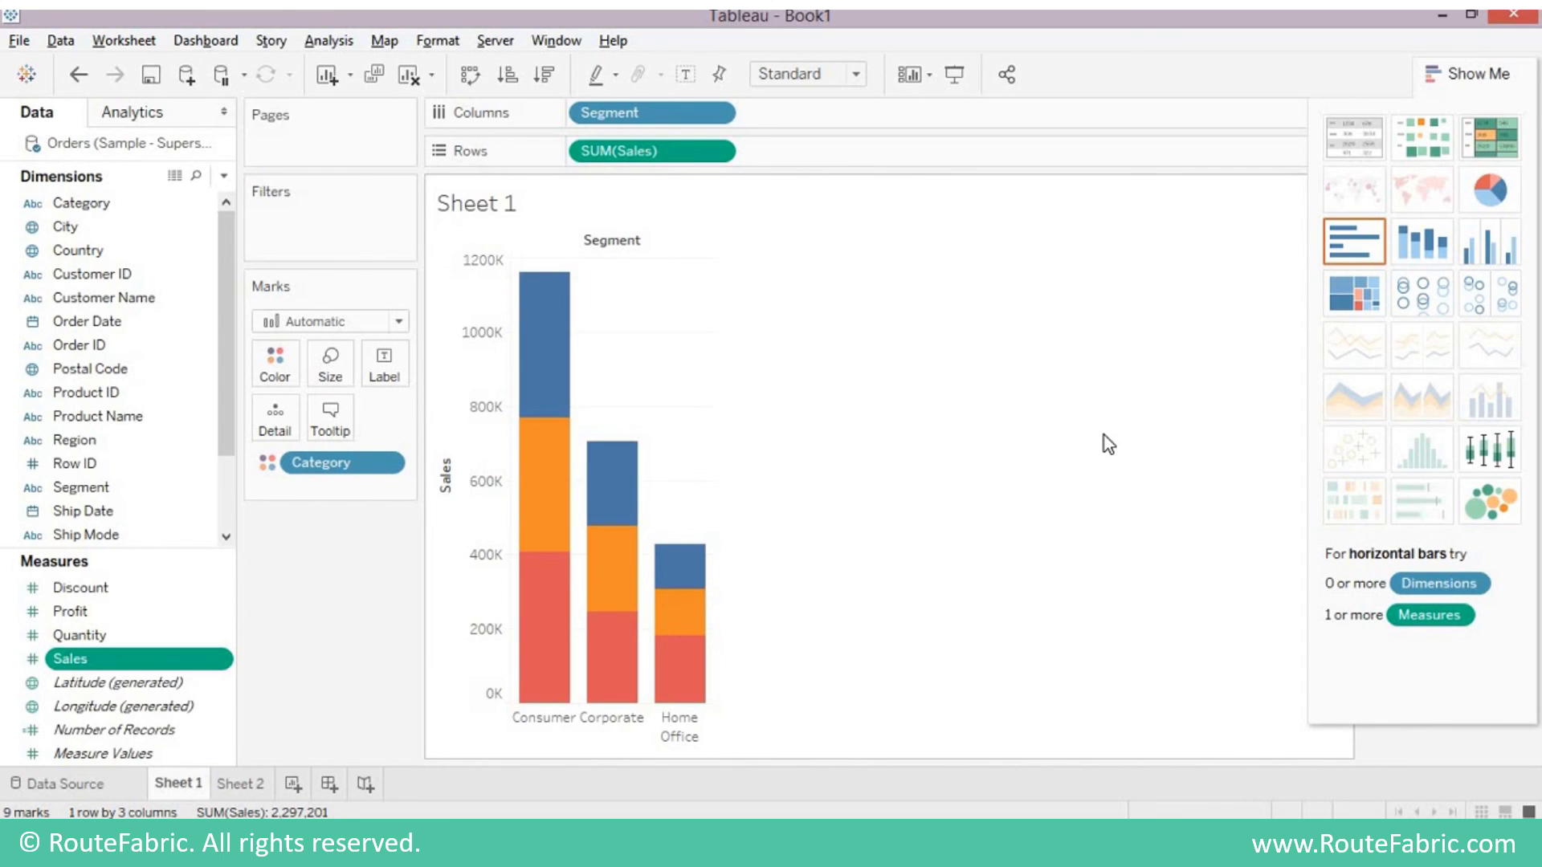
Change the stacked bars into pie charts of Sales by Category for each Segment.
{"action": "left_click", "coordinate": [1491, 199]}
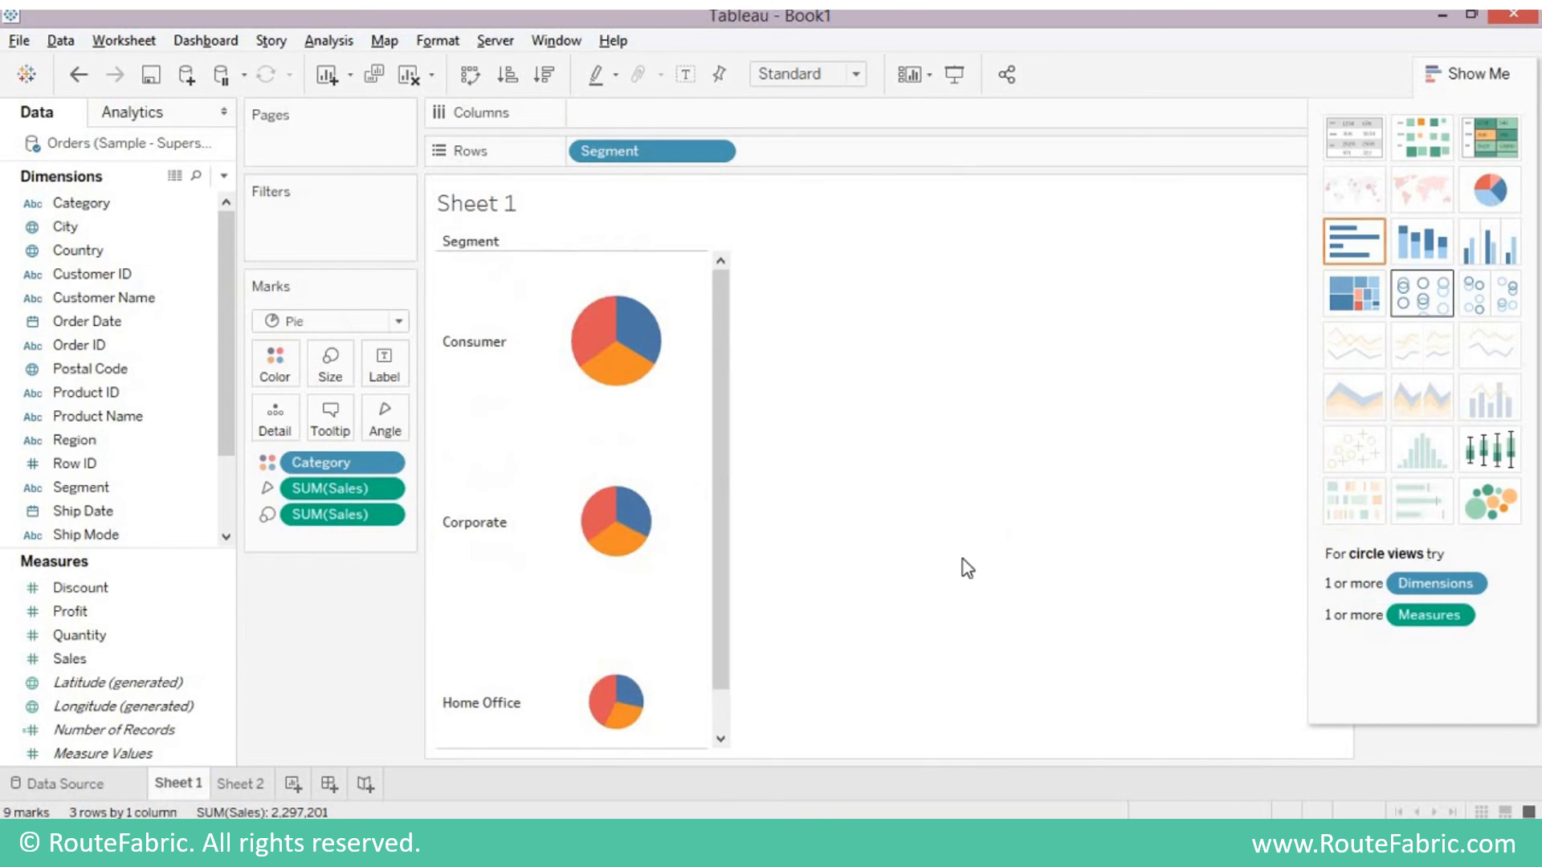